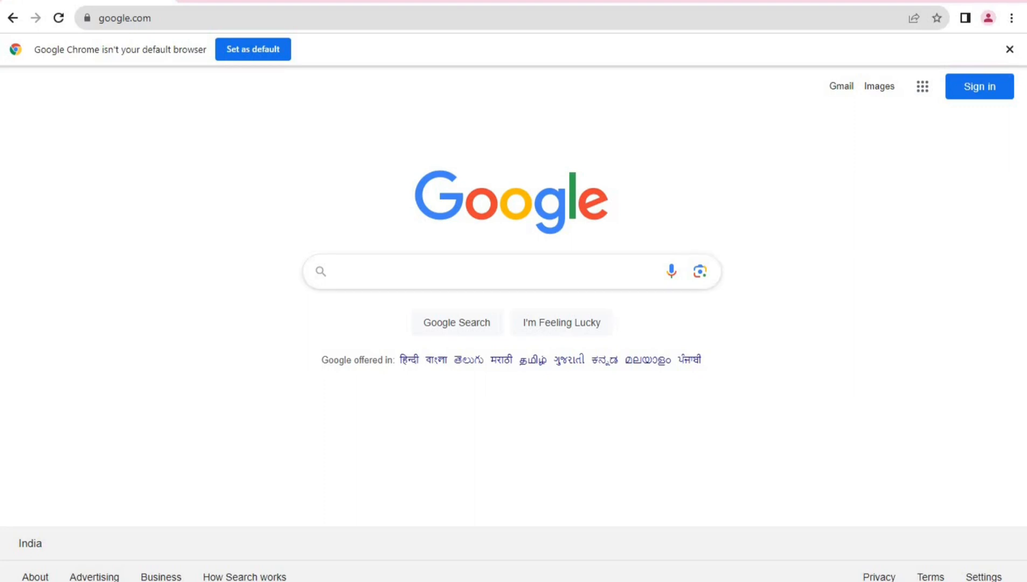
Run a Google search for 'kartarpur corridor'
{"action": "left_click", "coordinate": [485, 271]}
{"action": "type", "text": "kar"}
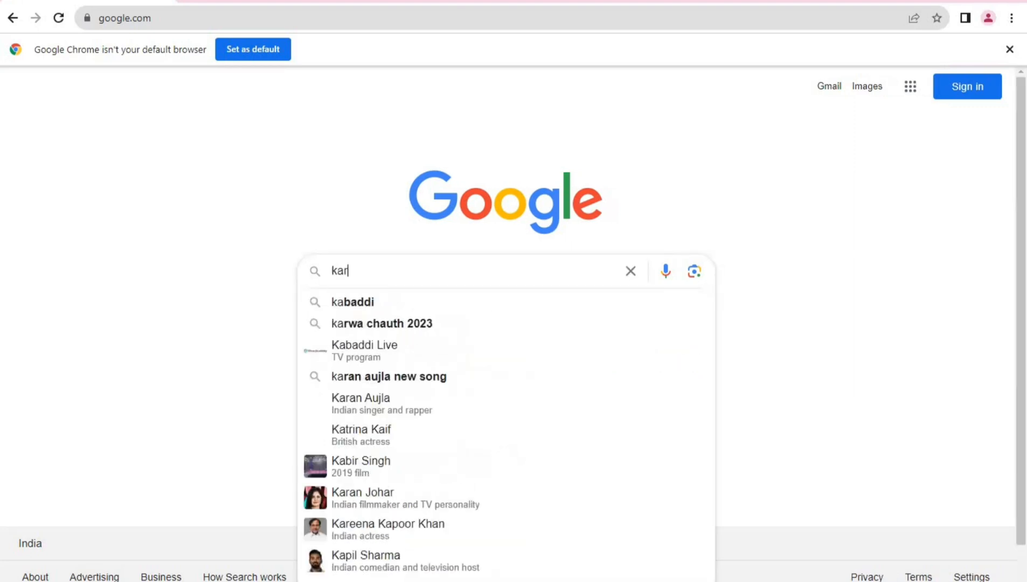
{"action": "type", "text": "tarpur corridor"}
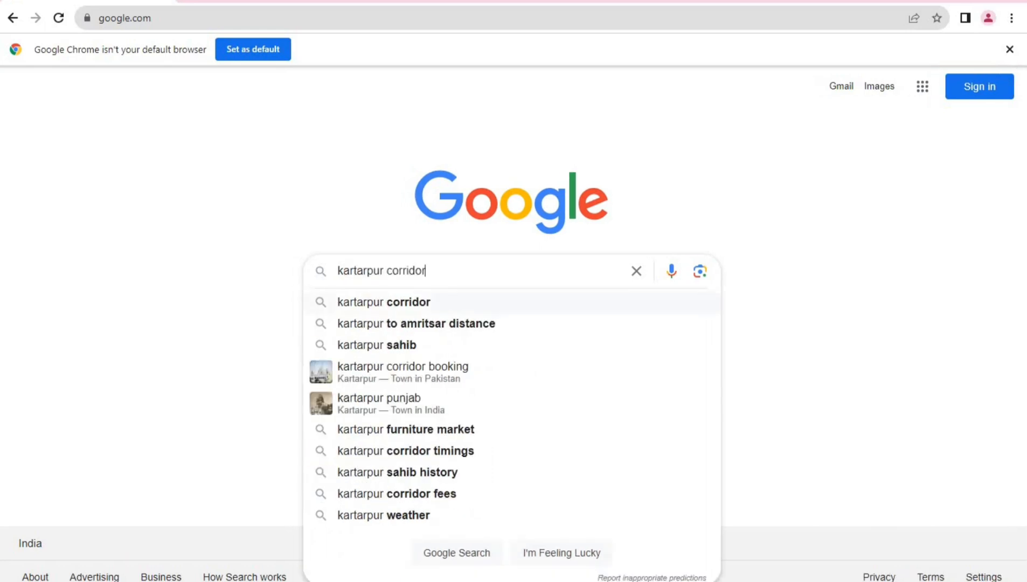
{"action": "key", "text": "Return"}
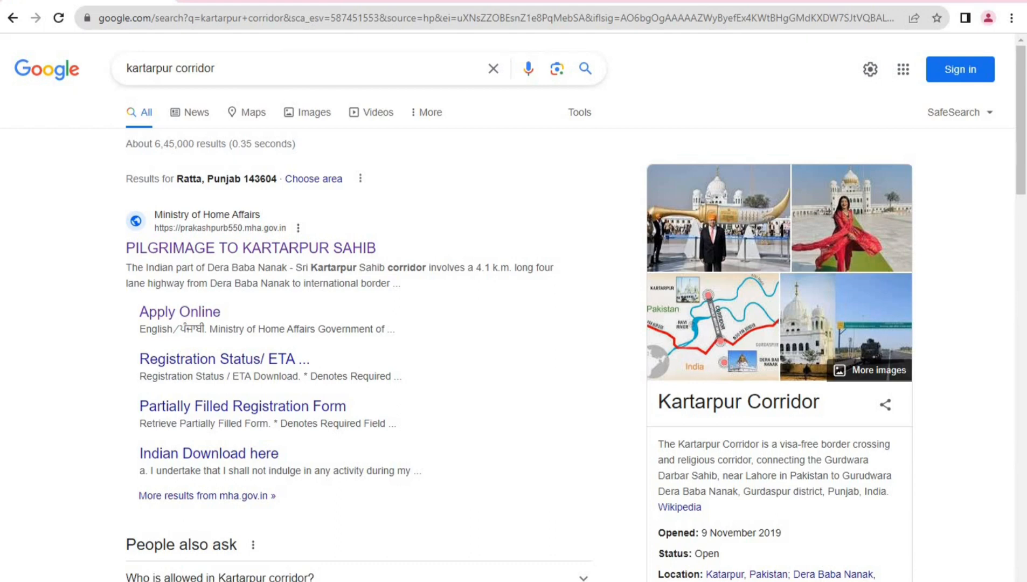
Open the prakashpurb550.mha.gov.in result, close the UPI One World popup, and choose Apply Online
{"action": "left_click", "coordinate": [294, 248]}
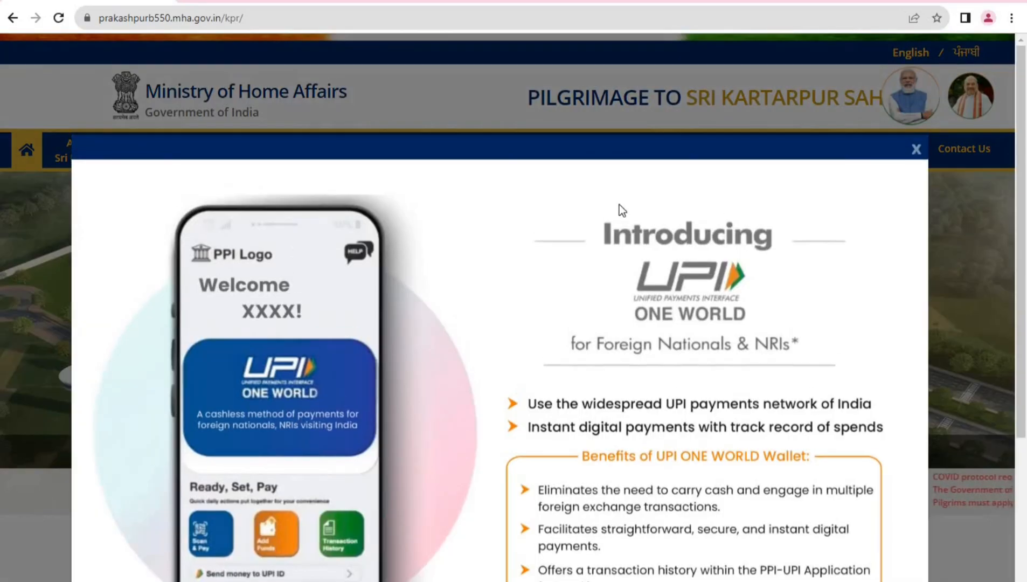
{"action": "left_click", "coordinate": [916, 150]}
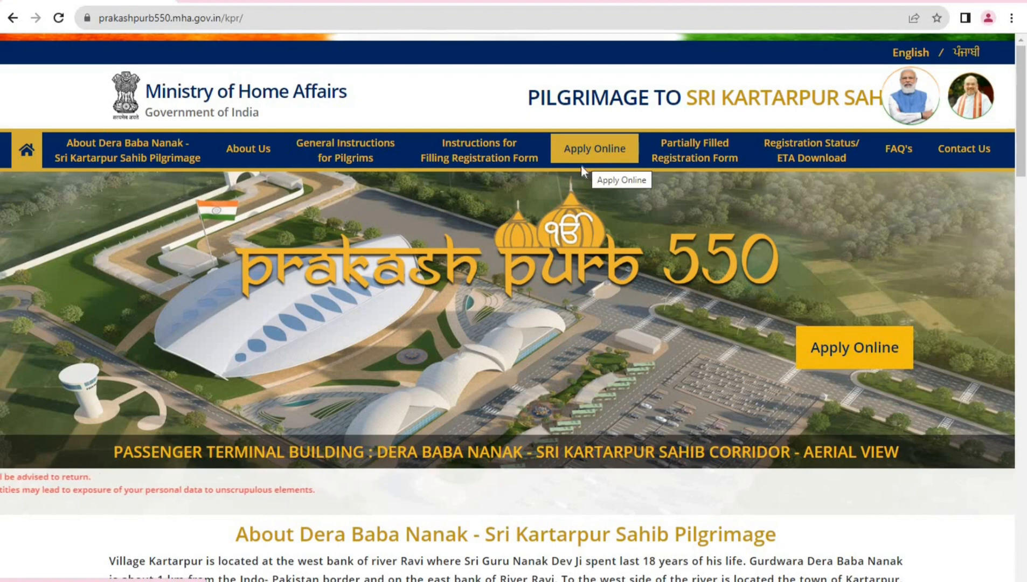
{"action": "left_click", "coordinate": [600, 147]}
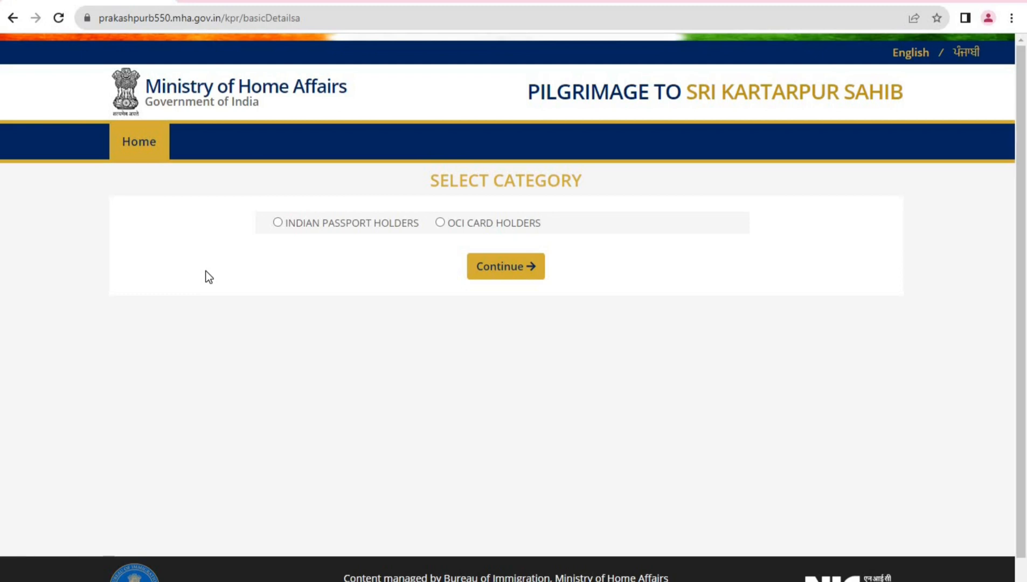
Choose INDIAN PASSPORT HOLDERS and check journey slot availability starting 20/12/2023
{"action": "left_click", "coordinate": [278, 222]}
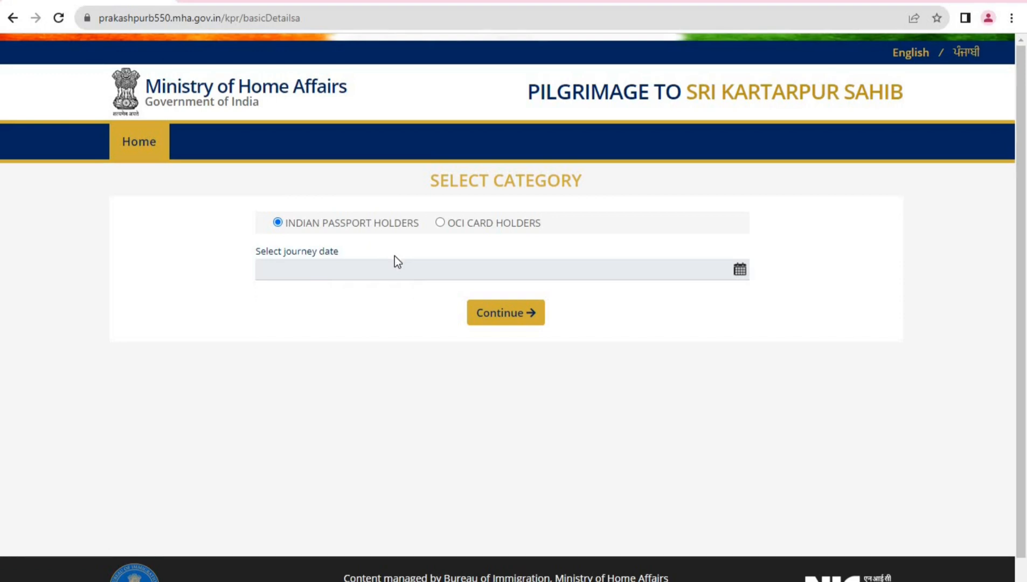
{"action": "left_click", "coordinate": [441, 223]}
{"action": "left_click", "coordinate": [277, 222]}
{"action": "left_click", "coordinate": [739, 276]}
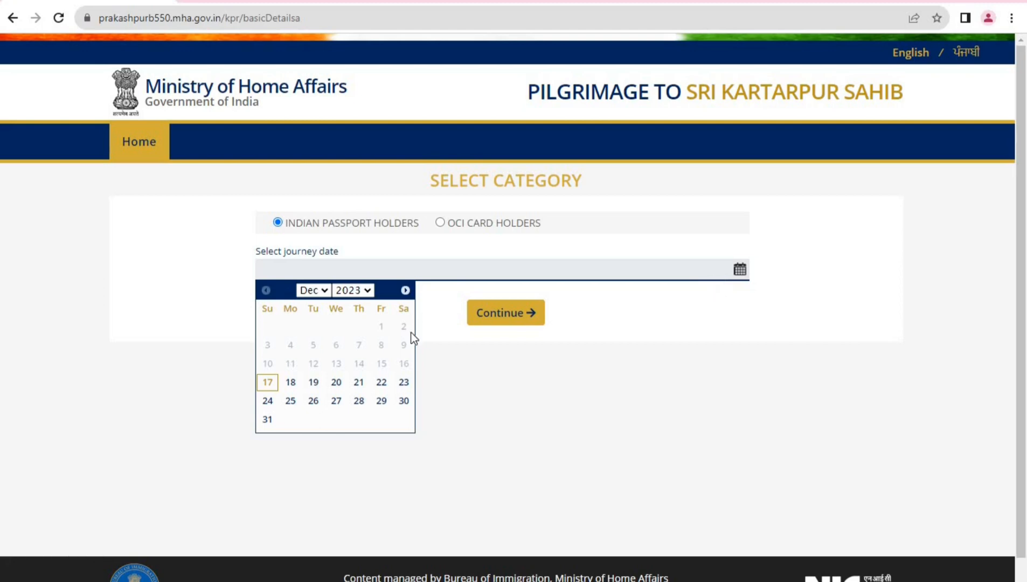
{"action": "left_click", "coordinate": [335, 383]}
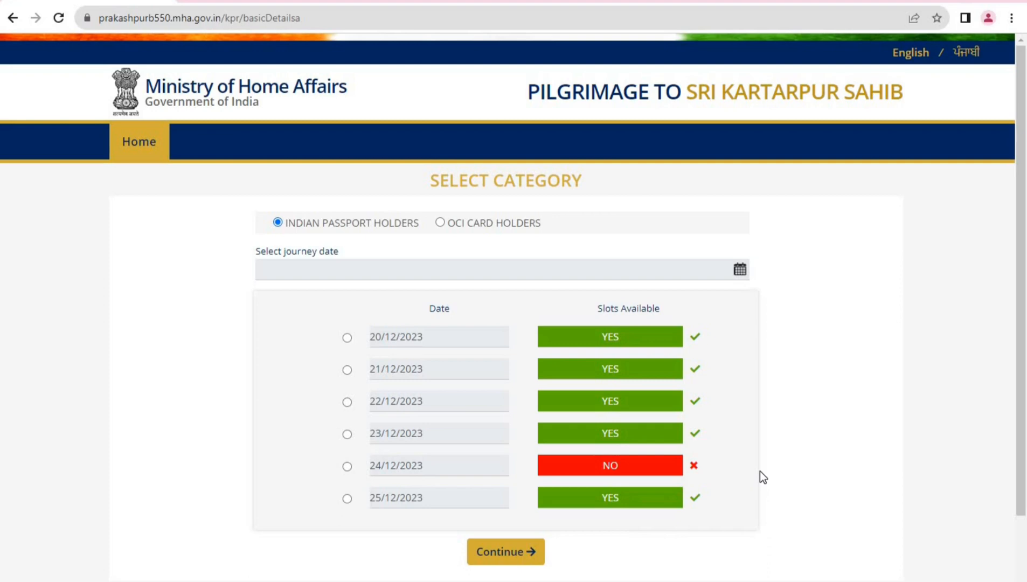
Book the 20/12/2023 journey, then in Part A select Ordinary passport and enter the passport number
{"action": "left_click", "coordinate": [347, 338]}
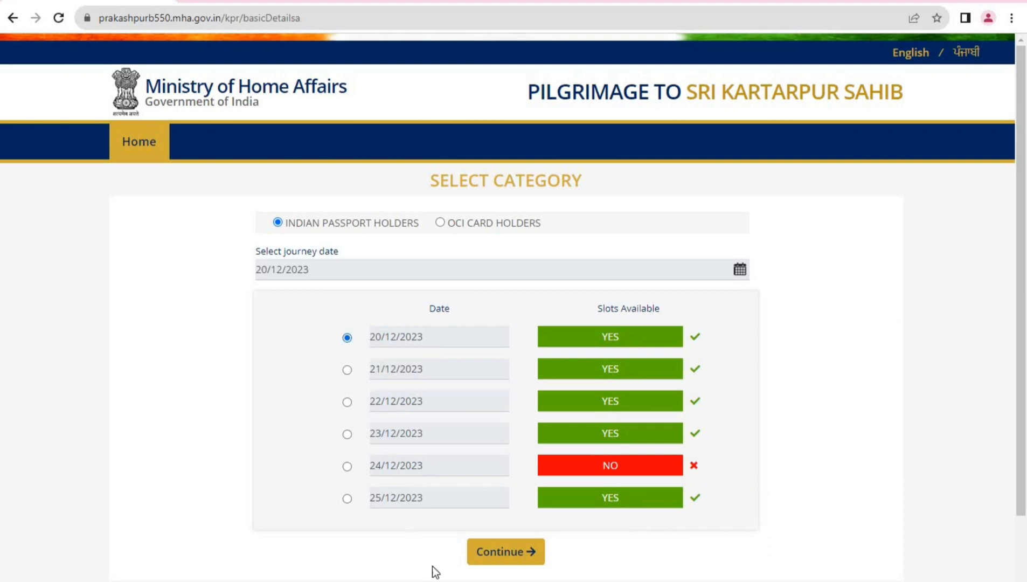
{"action": "left_click", "coordinate": [491, 554]}
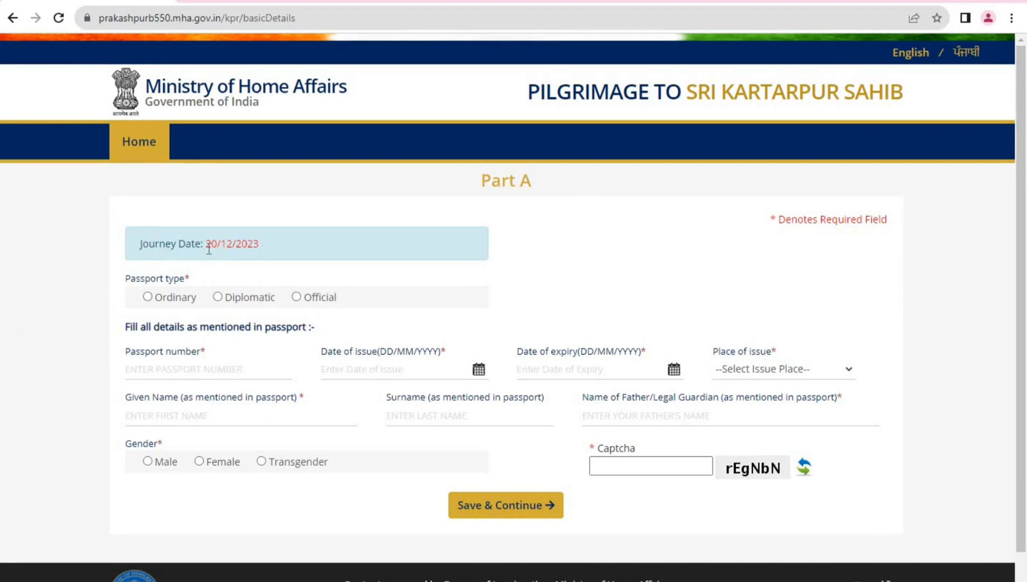
{"action": "left_click_drag", "start_coordinate": [209, 249], "coordinate": [260, 250]}
{"action": "left_click", "coordinate": [148, 297]}
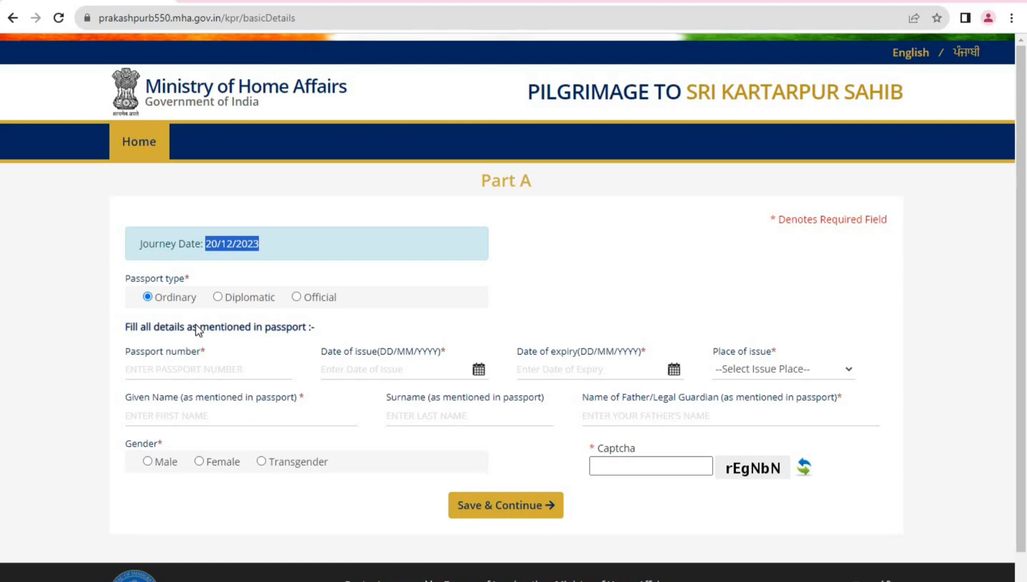
{"action": "left_click", "coordinate": [185, 373]}
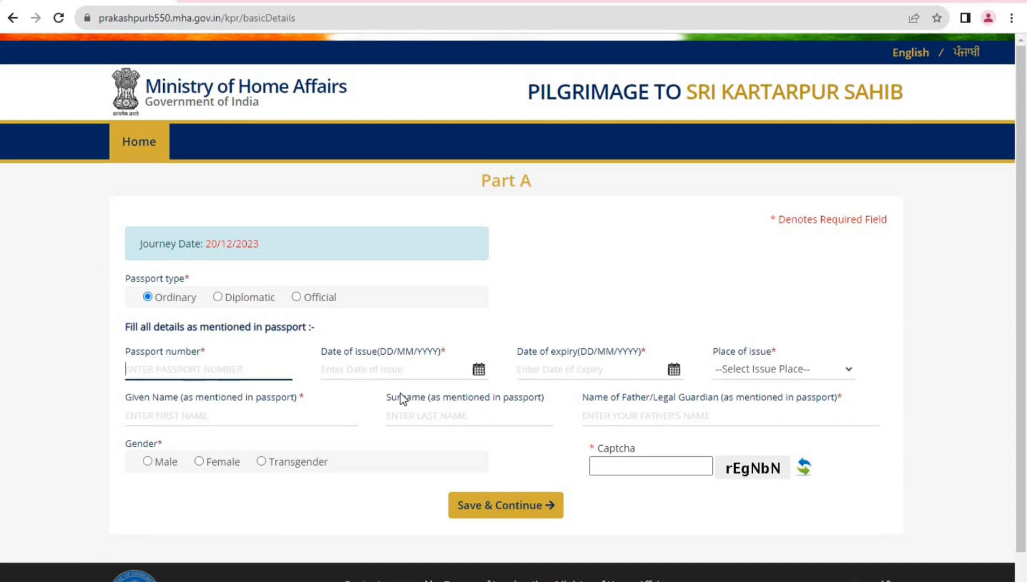
{"action": "key", "text": "Tab"}
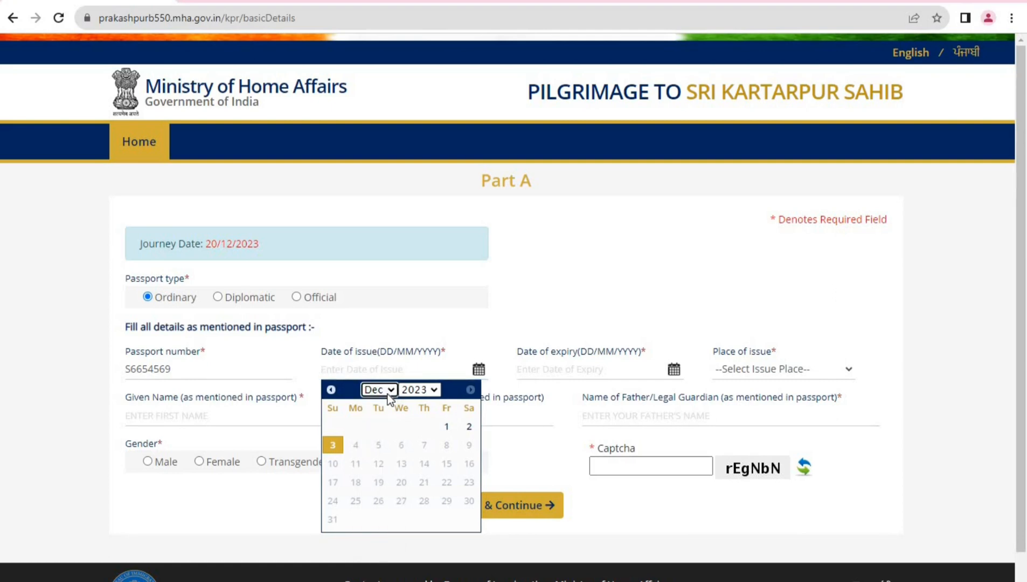
Set the passport date of issue to 01/01/2021
{"action": "left_click", "coordinate": [387, 394]}
{"action": "left_click", "coordinate": [386, 404]}
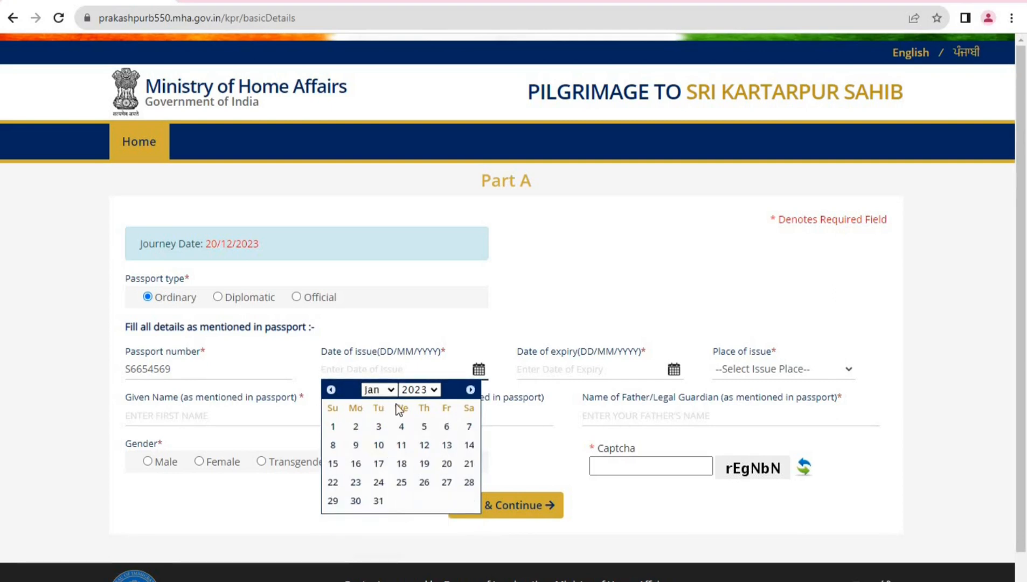
{"action": "left_click", "coordinate": [417, 390]}
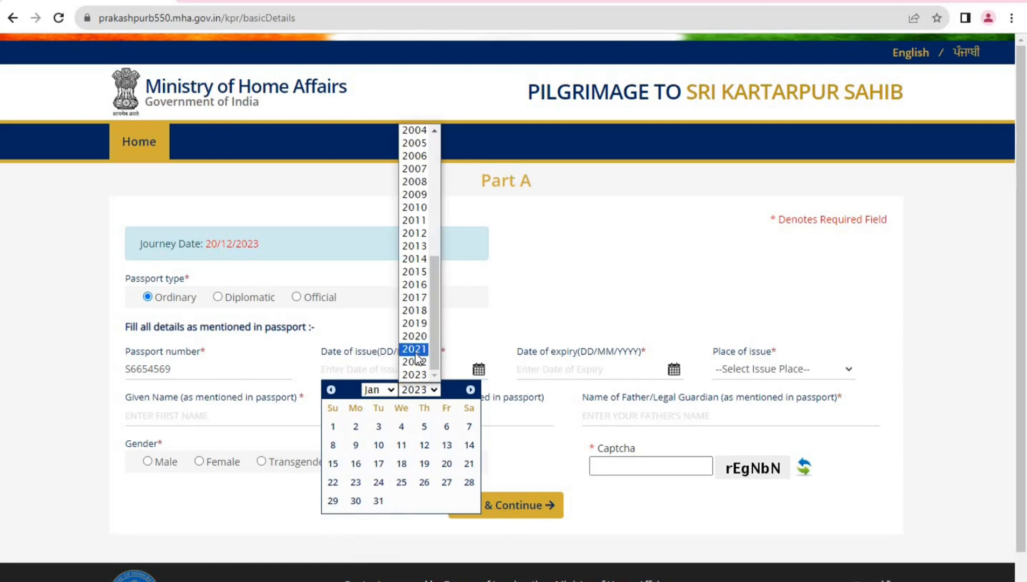
{"action": "left_click", "coordinate": [423, 351]}
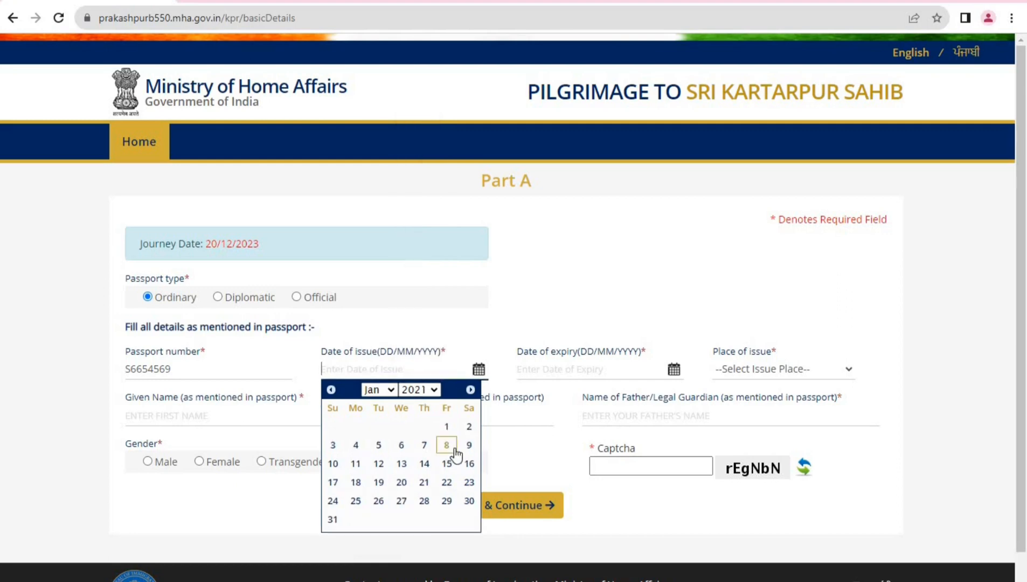
{"action": "left_click", "coordinate": [447, 428]}
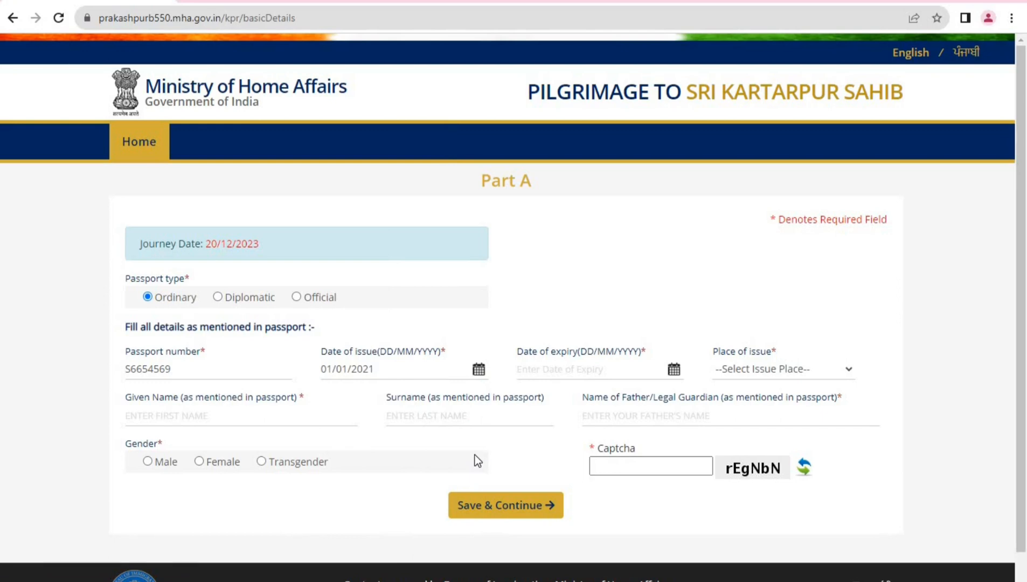
Set the passport date of expiry to 31/12/2031
{"action": "left_click", "coordinate": [673, 373]}
{"action": "left_click", "coordinate": [576, 390]}
{"action": "left_click", "coordinate": [575, 392]}
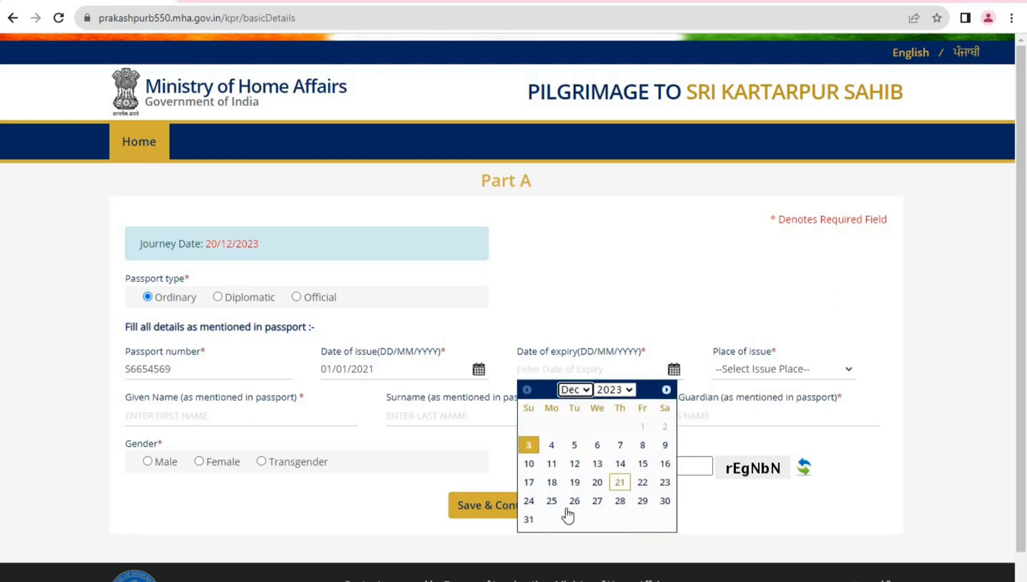
{"action": "left_click", "coordinate": [628, 391]}
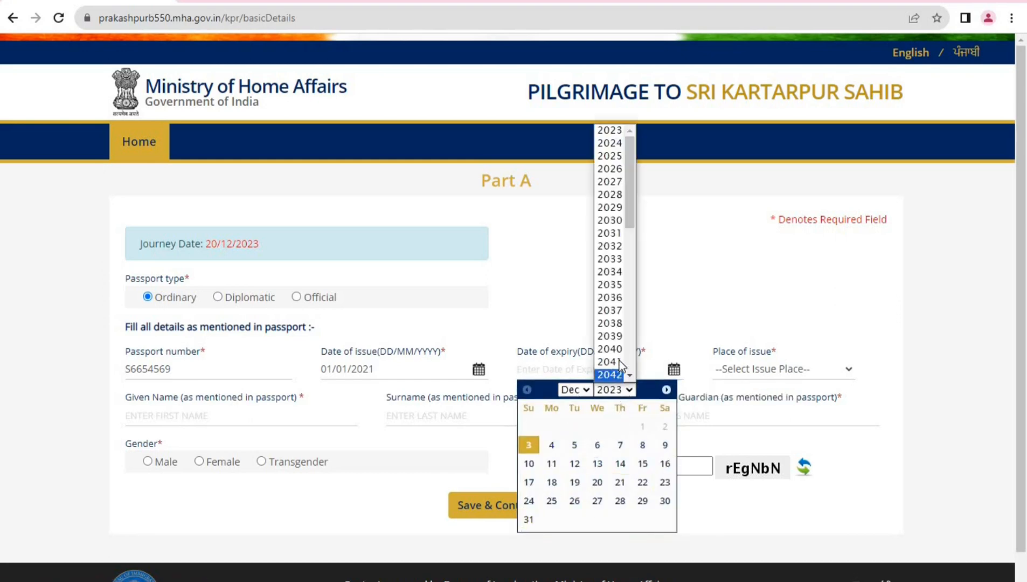
{"action": "scroll", "coordinate": [615, 360], "scroll_direction": "down", "scroll_amount": 3}
{"action": "scroll", "coordinate": [614, 360], "scroll_direction": "up", "scroll_amount": 4}
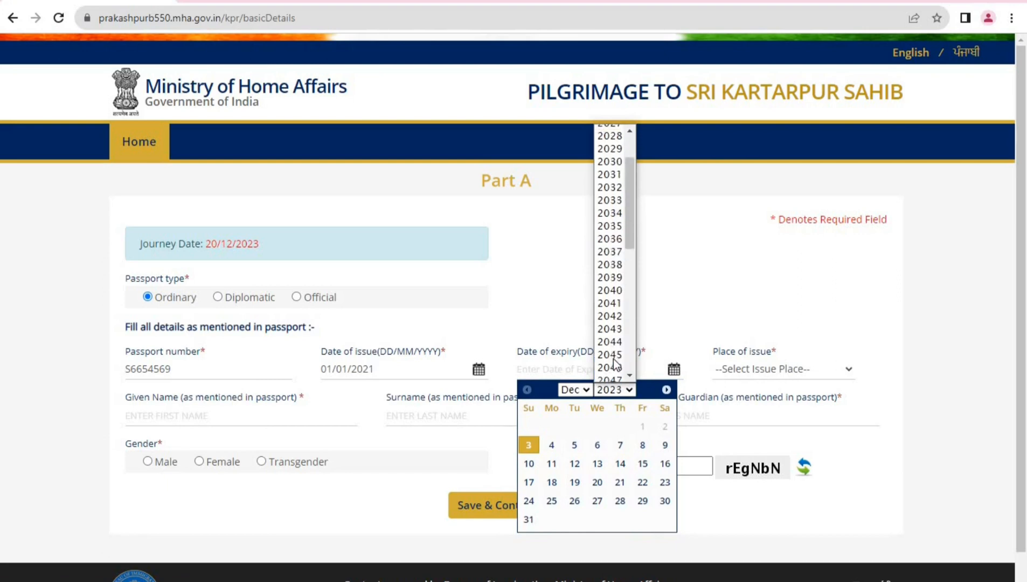
{"action": "left_click", "coordinate": [610, 232]}
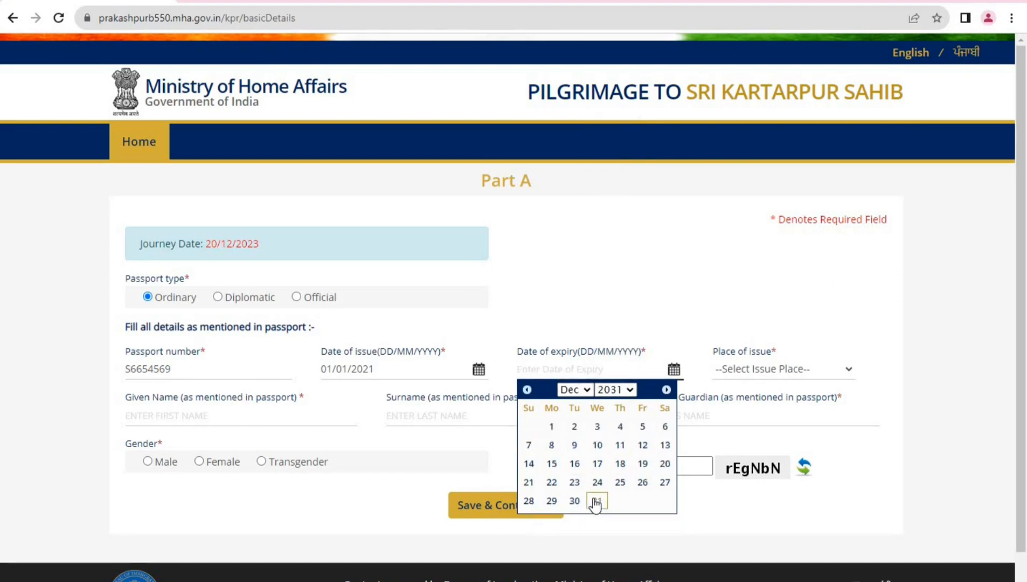
{"action": "left_click", "coordinate": [597, 501]}
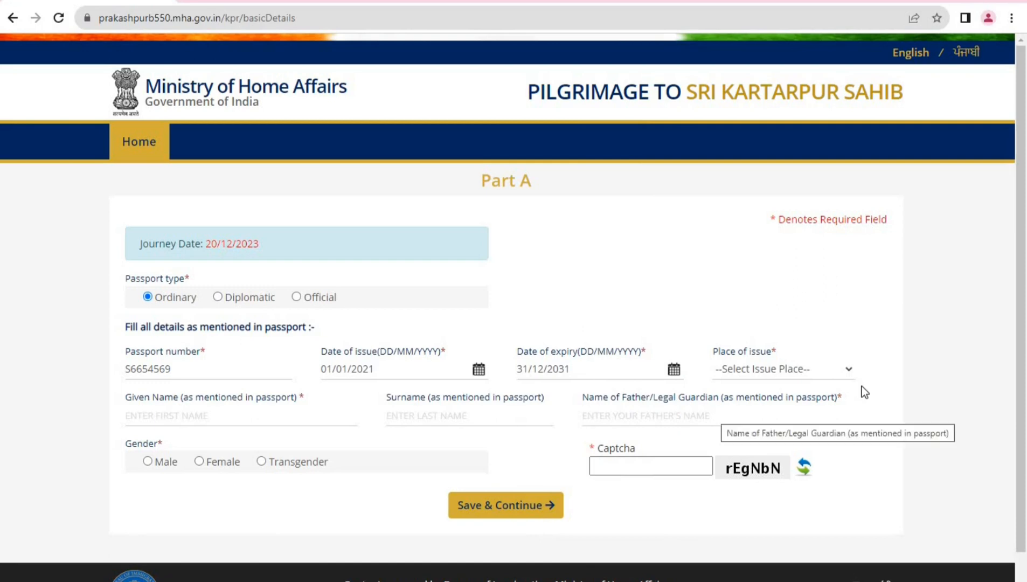
Select AMRITSAR as the passport's place of issue
{"action": "left_click", "coordinate": [846, 369]}
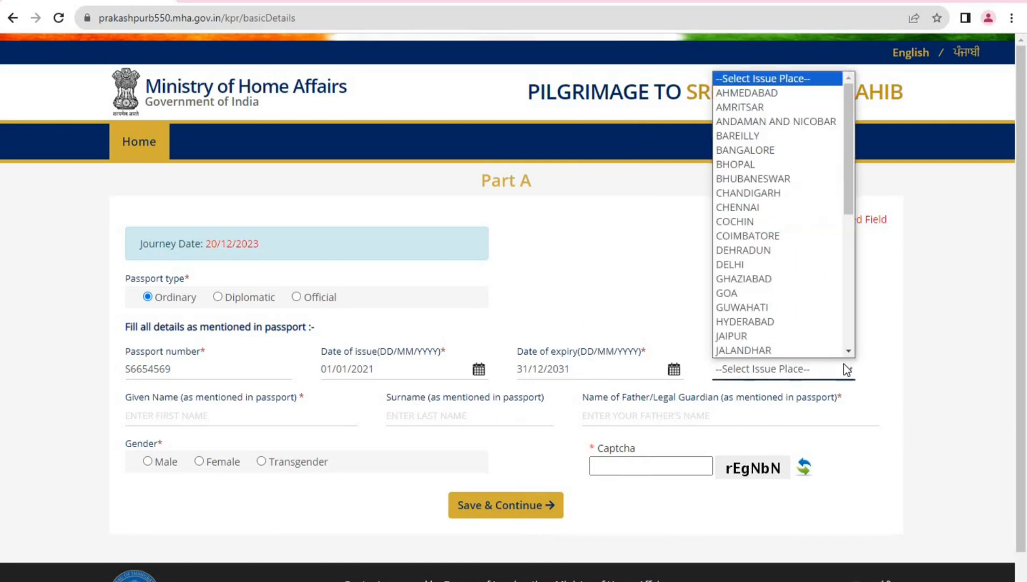
{"action": "key", "text": "a"}
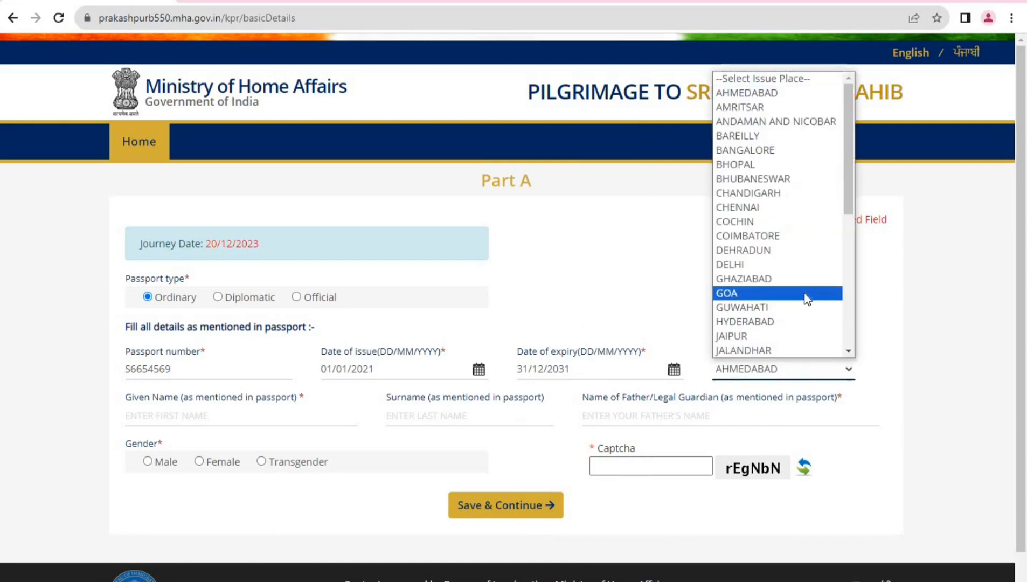
{"action": "left_click", "coordinate": [790, 107]}
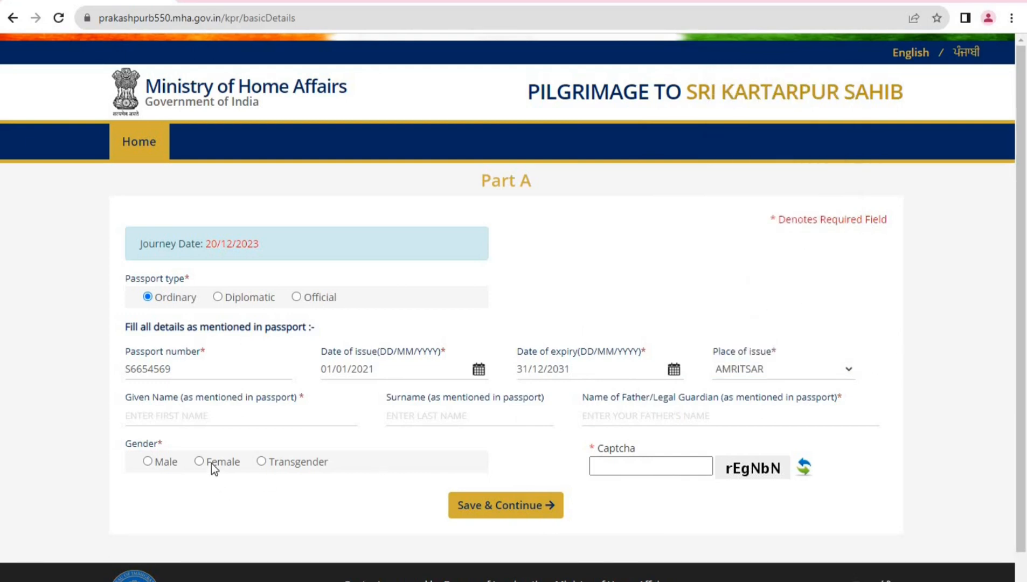
Enter the applicant's given name and the father's name, with gender Male
{"action": "left_click", "coordinate": [238, 420]}
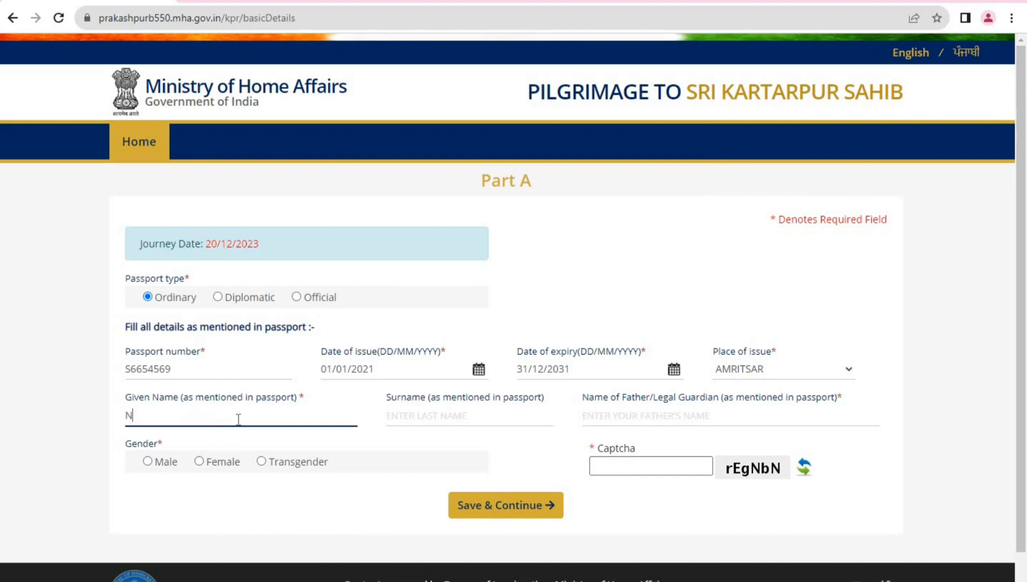
{"action": "key", "text": "Tab"}
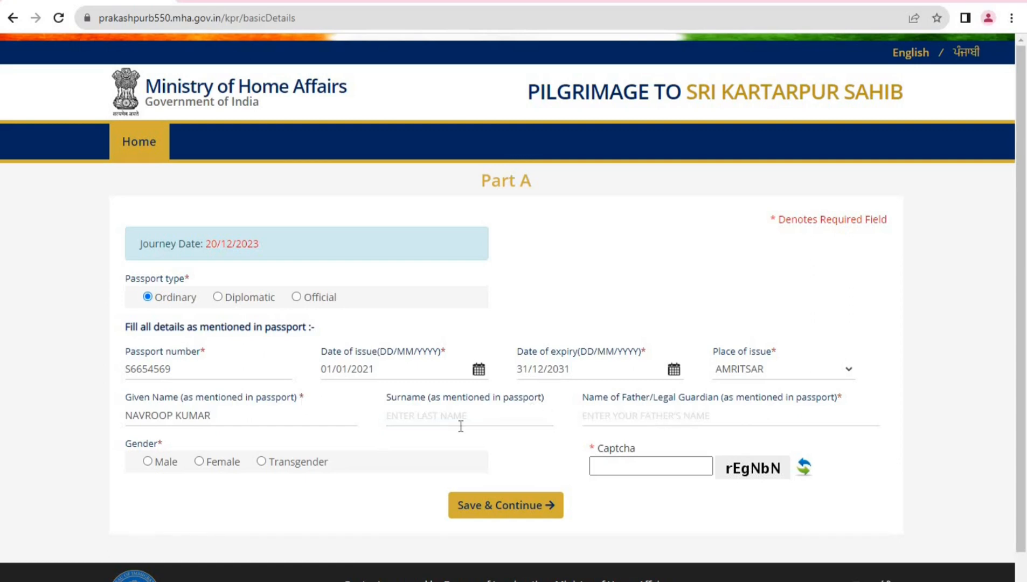
{"action": "left_click", "coordinate": [603, 420]}
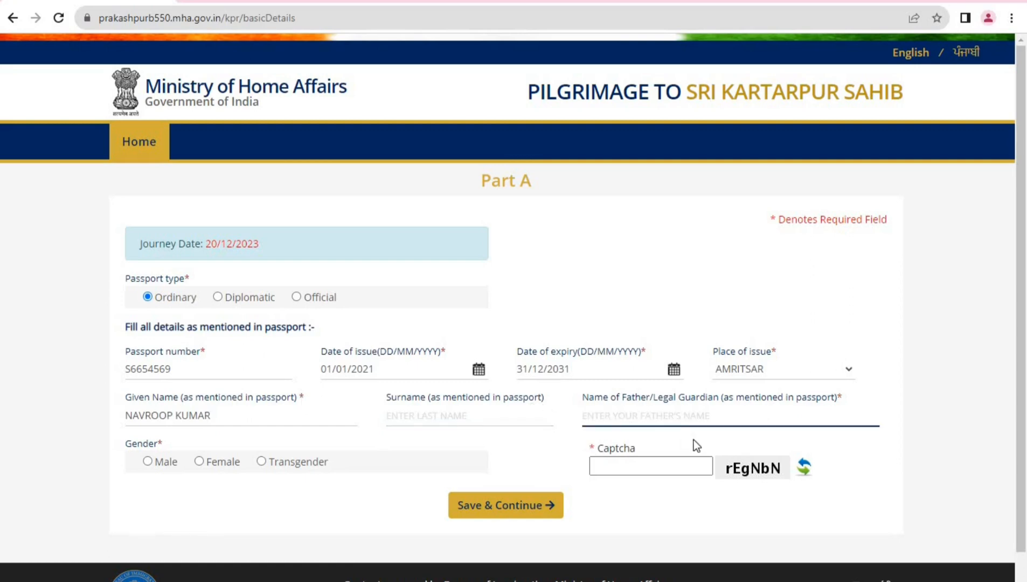
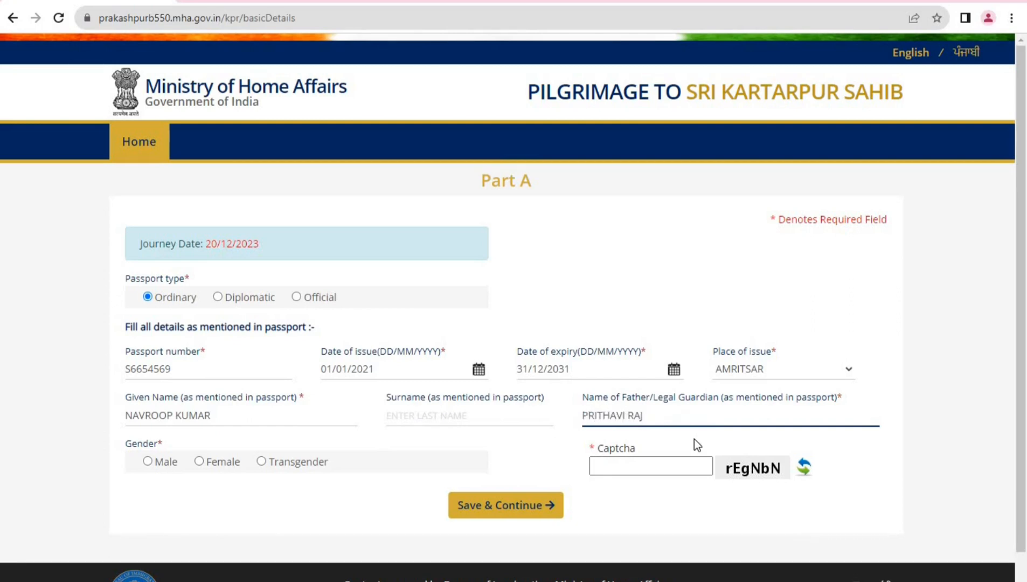
{"action": "key", "text": "Tab"}
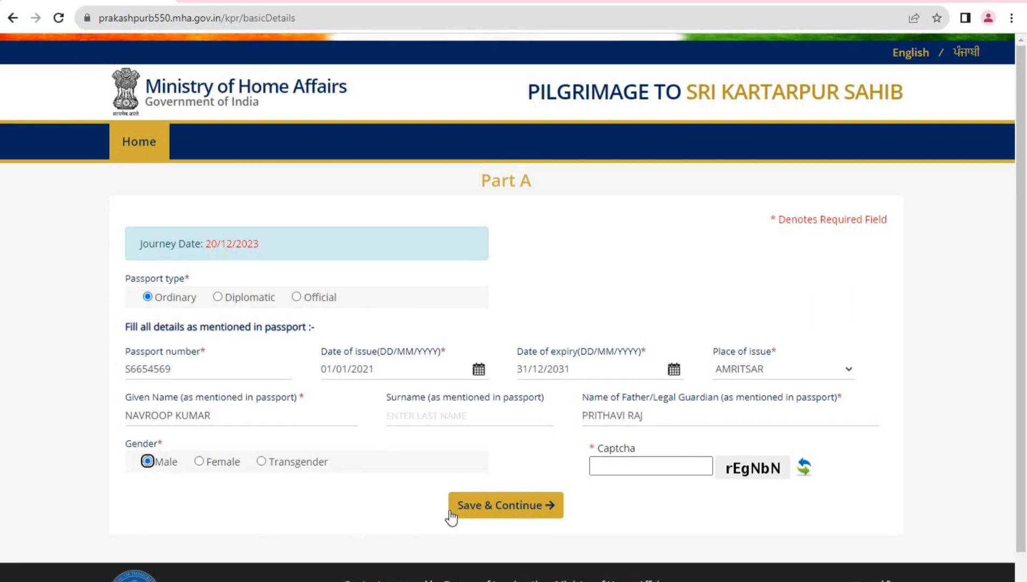
Type the displayed captcha code, correcting mistyped characters
{"action": "scroll", "coordinate": [485, 506], "scroll_direction": "down", "scroll_amount": 1}
{"action": "left_click", "coordinate": [630, 431]}
{"action": "type", "text": "r"}
{"action": "key", "text": "BackSpace"}
{"action": "type", "text": "rEgN"}
{"action": "key", "text": "BackSpace"}
{"action": "type", "text": "NbN"}
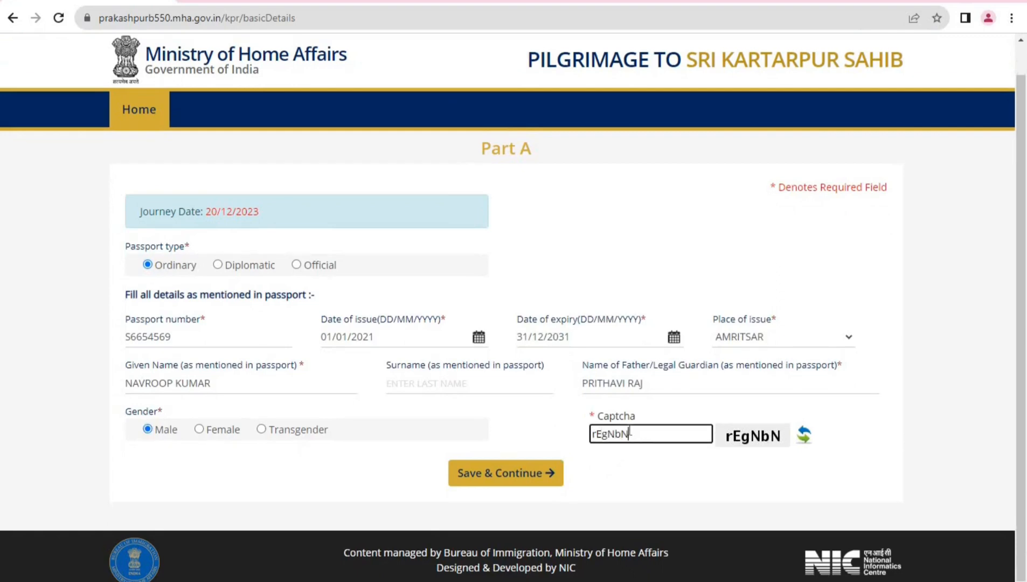
Save the Part A passport details and highlight the issued temporary file number
{"action": "left_click", "coordinate": [518, 490]}
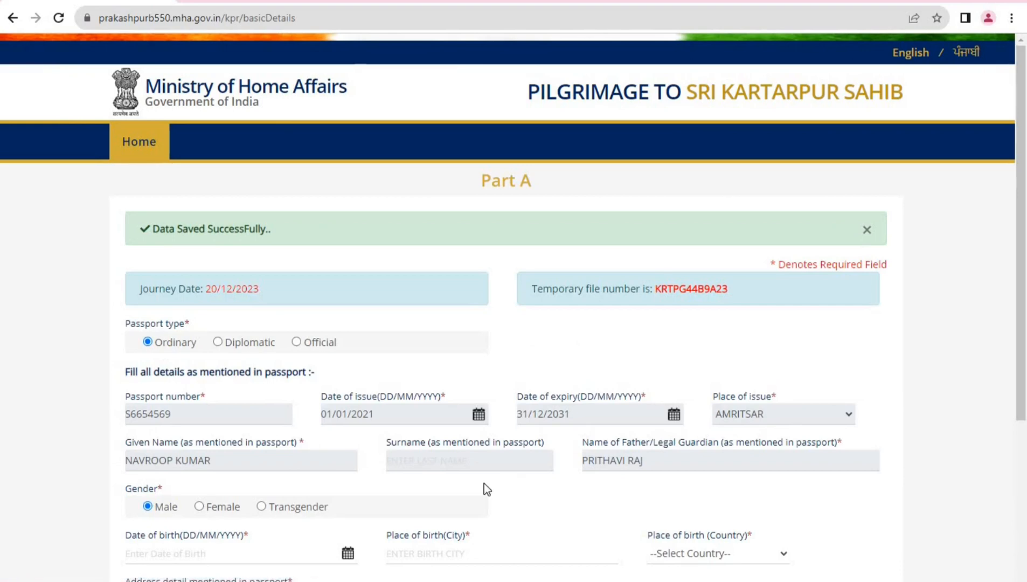
{"action": "scroll", "coordinate": [482, 483], "scroll_direction": "down", "scroll_amount": 1}
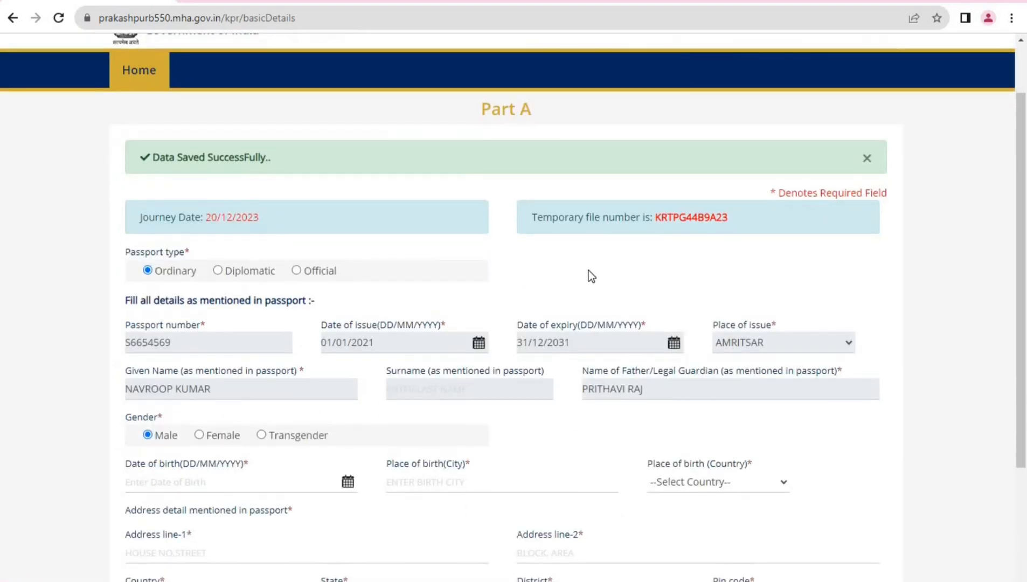
{"action": "left_click_drag", "start_coordinate": [656, 217], "coordinate": [753, 231]}
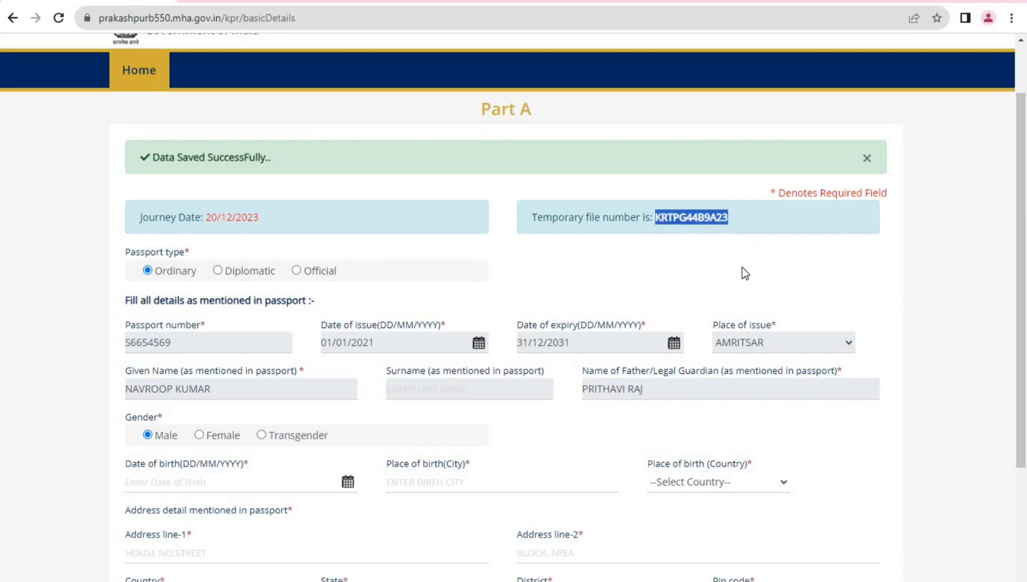
{"action": "left_click", "coordinate": [681, 261]}
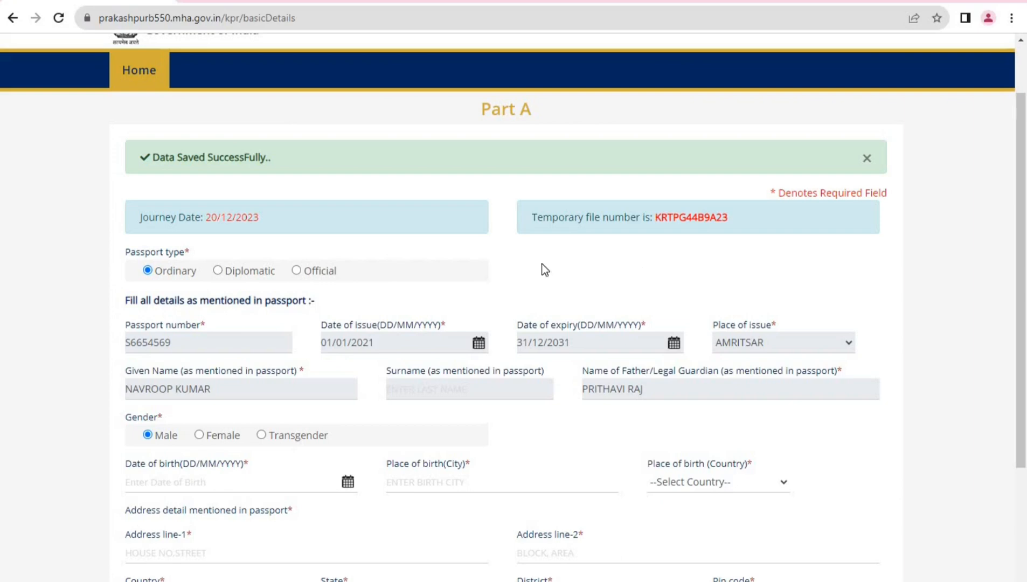
Review the locked passport fields from issue date through gender
{"action": "scroll", "coordinate": [401, 310], "scroll_direction": "down", "scroll_amount": 3}
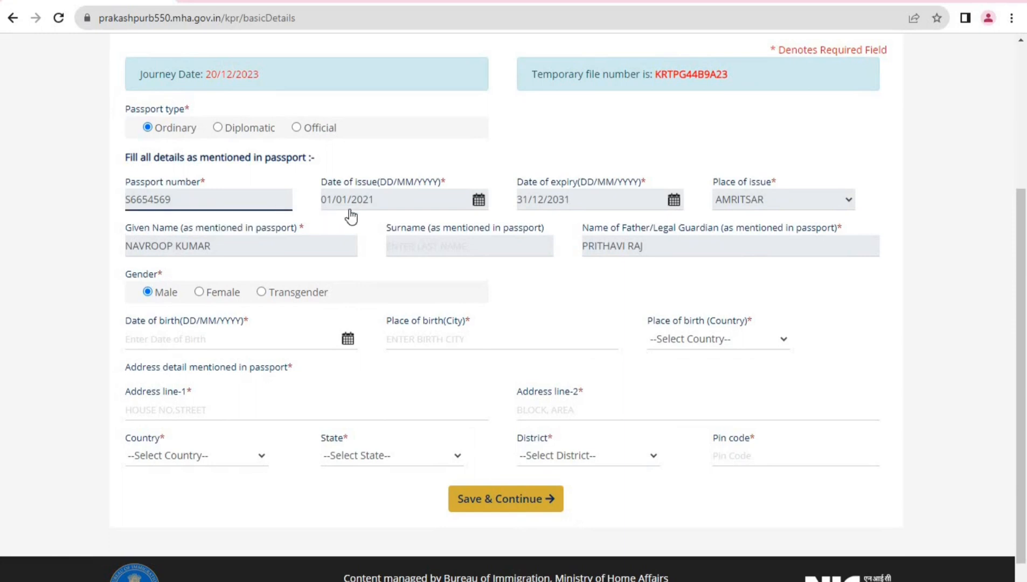
{"action": "left_click", "coordinate": [382, 208]}
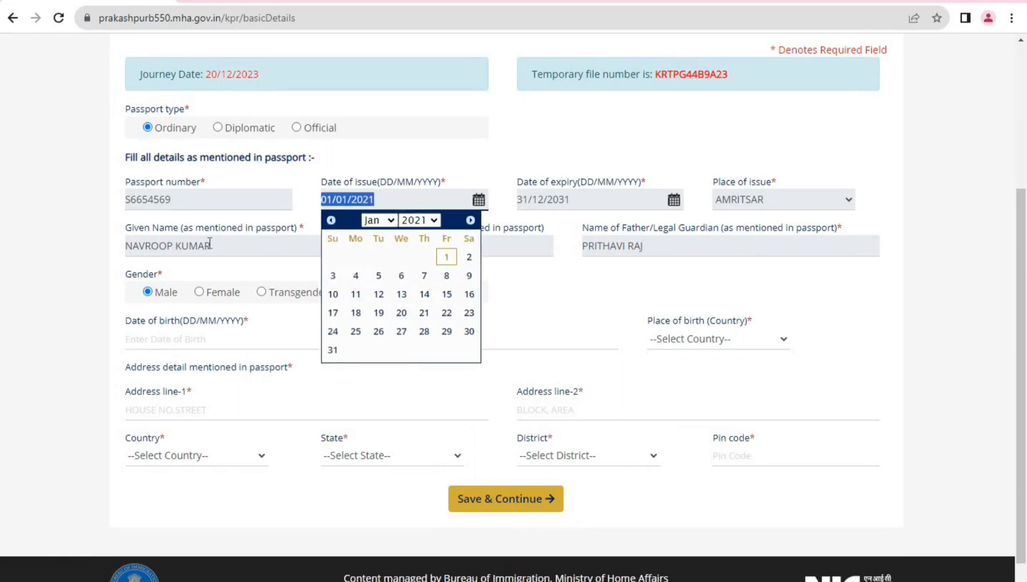
{"action": "key", "text": "Tab"}
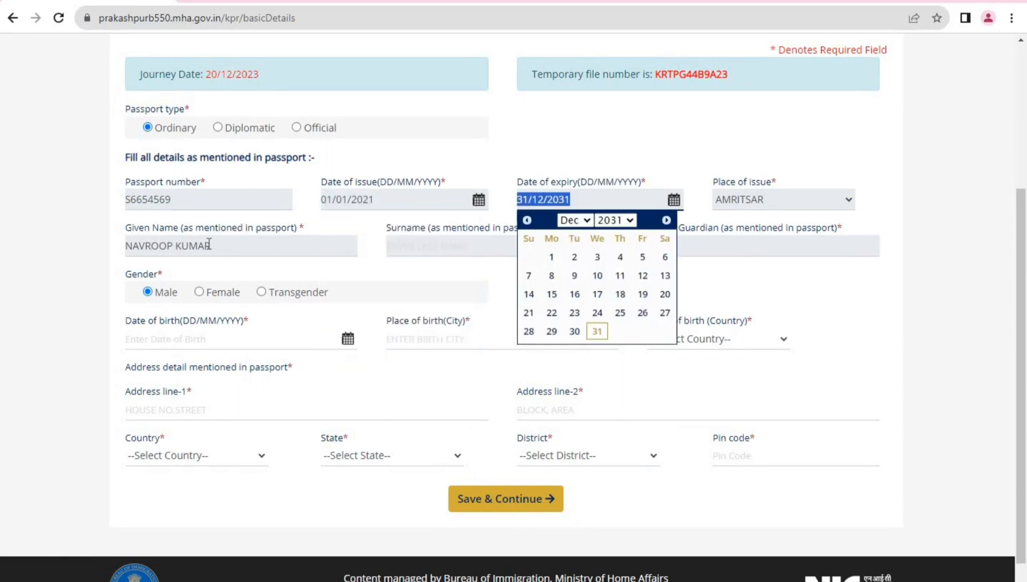
{"action": "key", "text": "Tab"}
{"action": "key", "text": "Tab"}
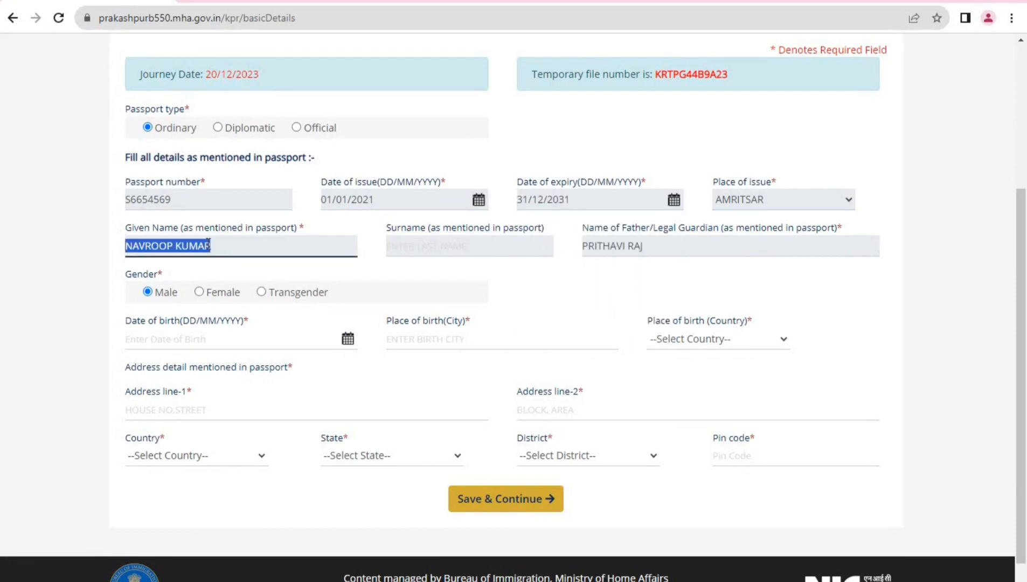
{"action": "key", "text": "Tab"}
{"action": "key", "text": "Tab"}
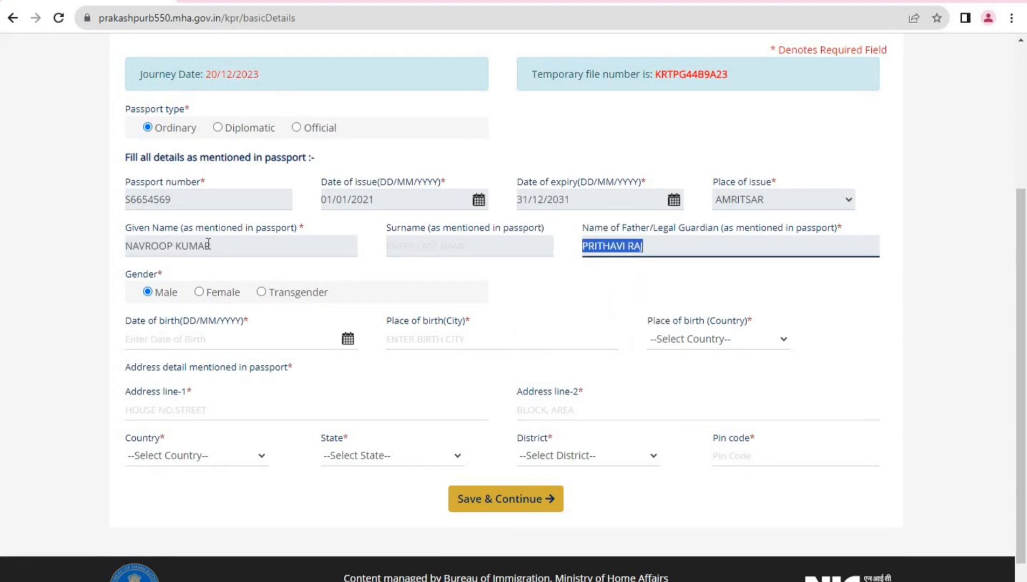
{"action": "key", "text": "Tab"}
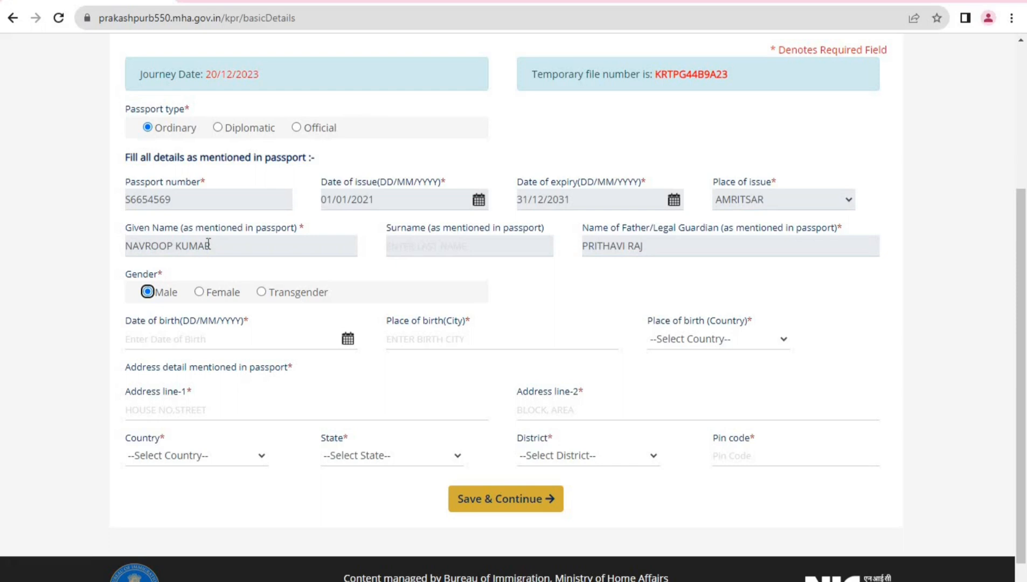
Pick February 2009, day 1, in the date of birth calendar
{"action": "scroll", "coordinate": [212, 269], "scroll_direction": "down", "scroll_amount": 1}
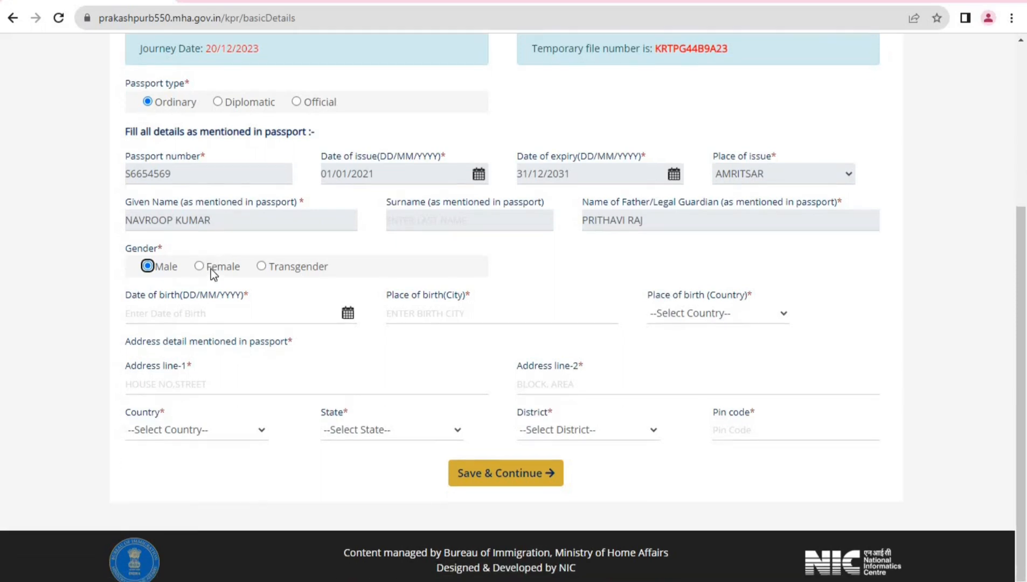
{"action": "left_click", "coordinate": [352, 320]}
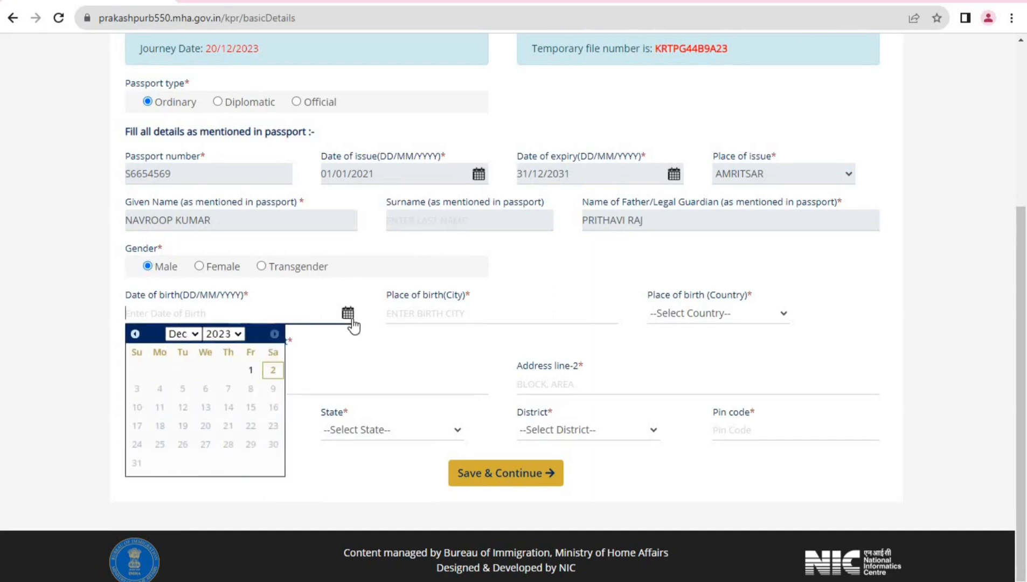
{"action": "left_click", "coordinate": [191, 335]}
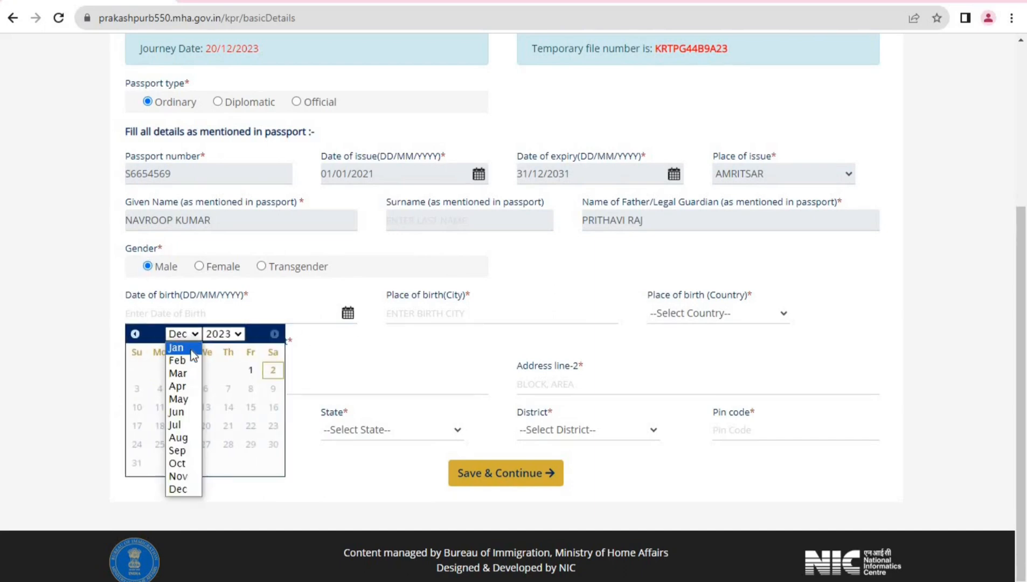
{"action": "left_click", "coordinate": [191, 360]}
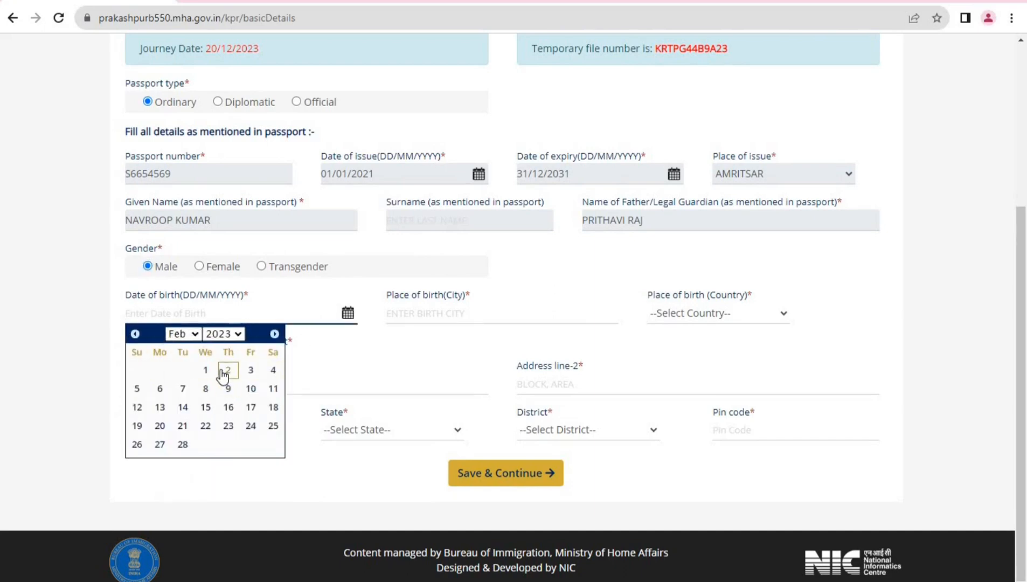
{"action": "left_click", "coordinate": [232, 334]}
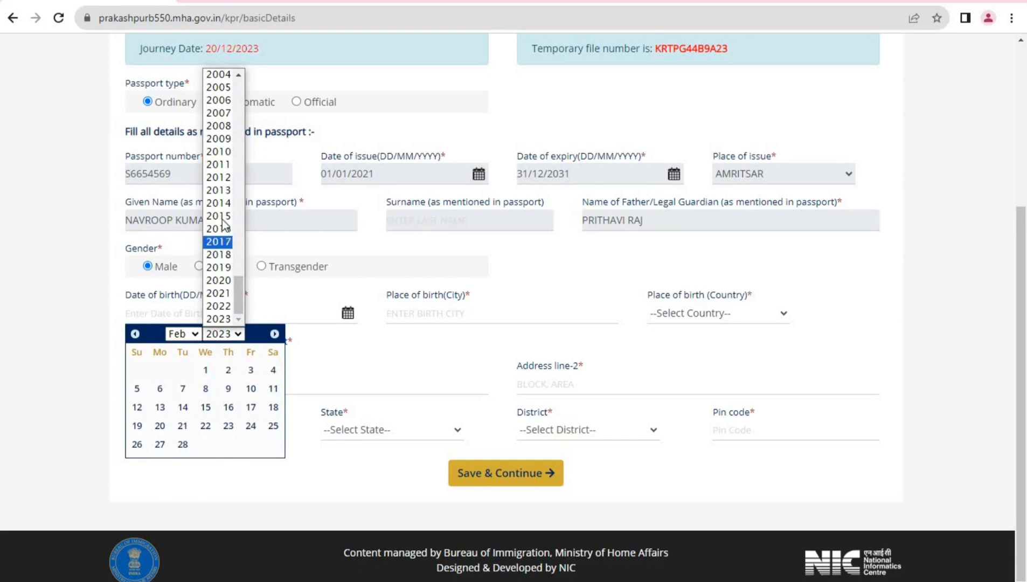
{"action": "left_click", "coordinate": [228, 140]}
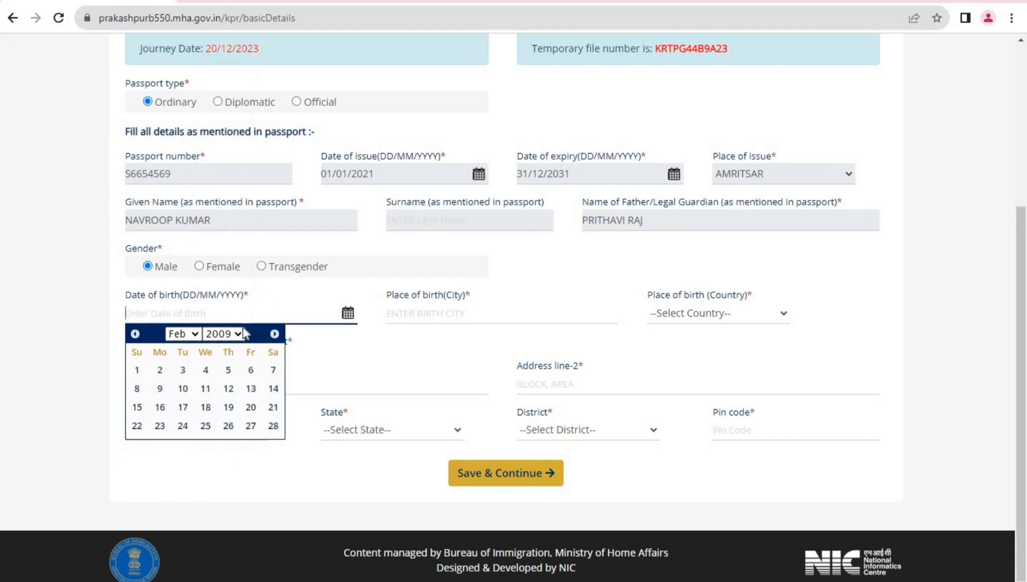
{"action": "left_click", "coordinate": [136, 369]}
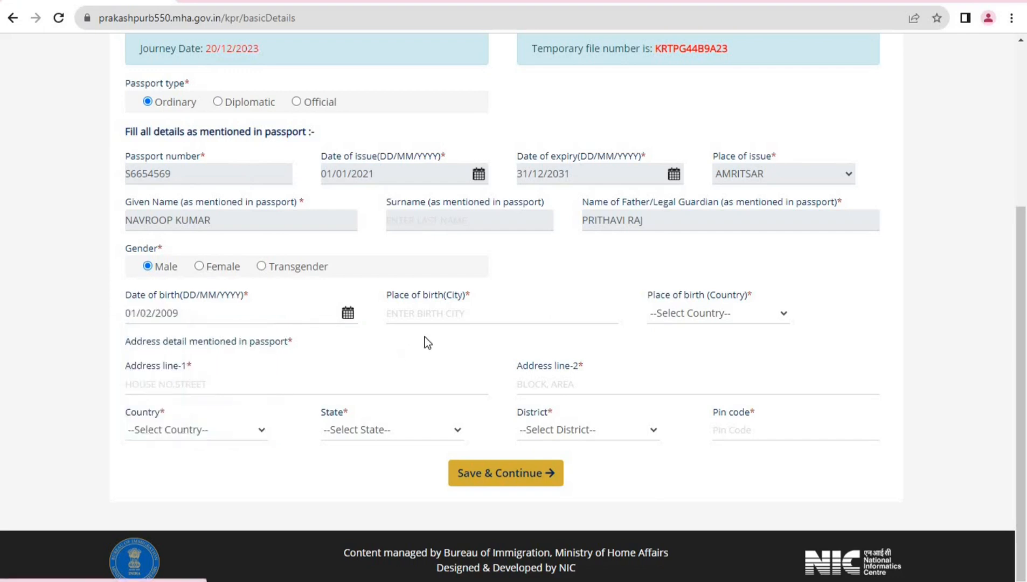
Enter AMRITSAR as birth city and select INDIA as birth country
{"action": "left_click", "coordinate": [419, 315]}
{"action": "type", "text": "AMRITSAR"}
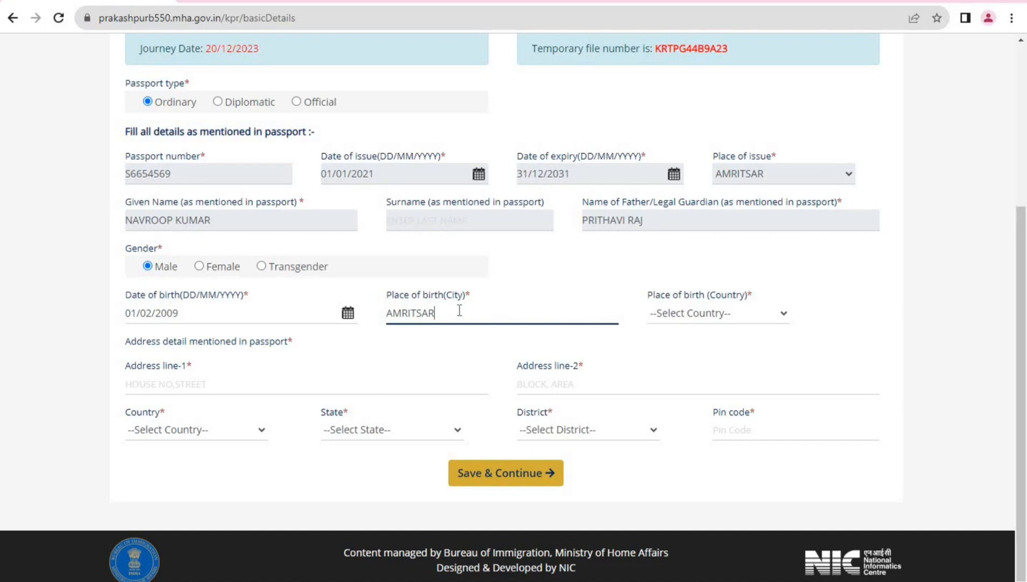
{"action": "left_click", "coordinate": [702, 320]}
{"action": "key", "text": "i"}
{"action": "key", "text": "i"}
{"action": "key", "text": "i"}
{"action": "key", "text": "i"}
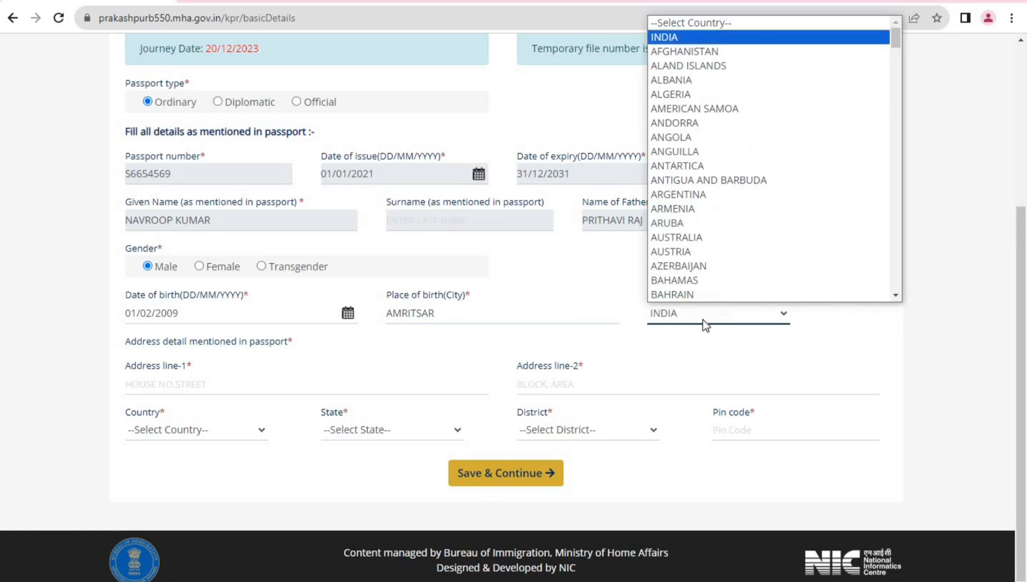
{"action": "key", "text": "i"}
{"action": "key", "text": "i"}
{"action": "key", "text": "i"}
{"action": "key", "text": "i"}
{"action": "key", "text": "i"}
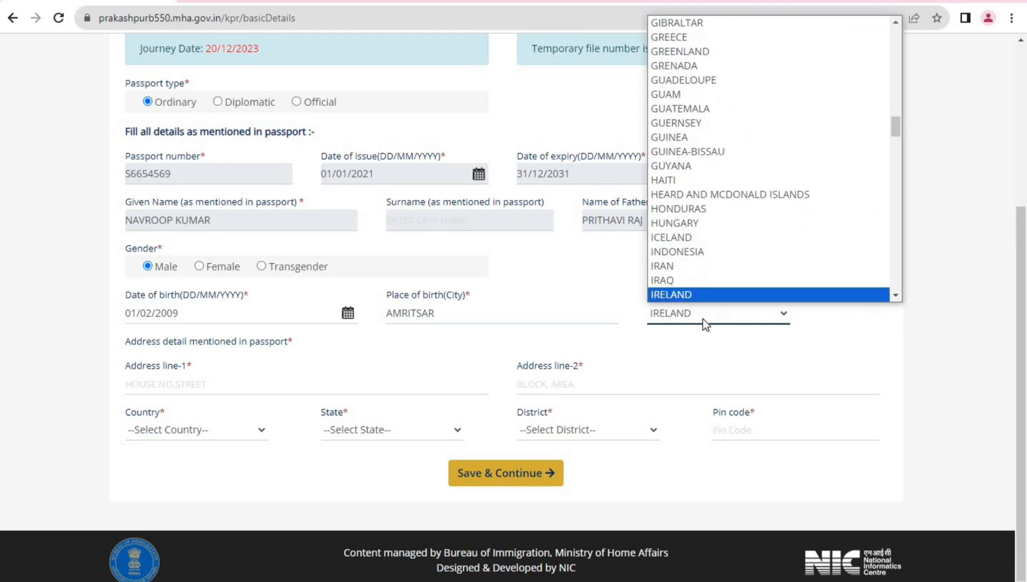
{"action": "key", "text": "i"}
{"action": "key", "text": "i"}
{"action": "key", "text": "i"}
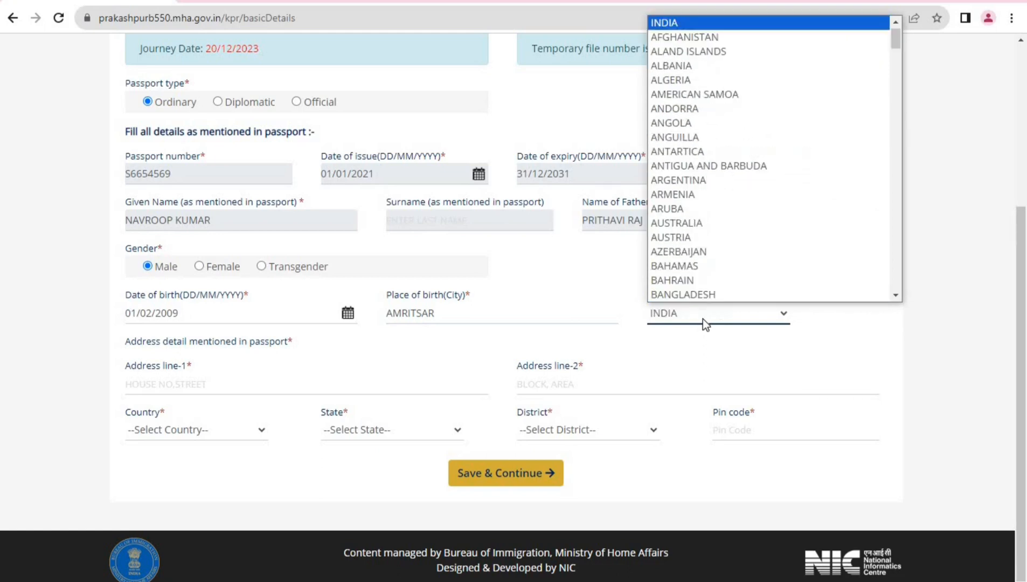
{"action": "key", "text": "i"}
{"action": "key", "text": "i"}
{"action": "key", "text": "i"}
{"action": "key", "text": "i"}
{"action": "key", "text": "i"}
{"action": "key", "text": "i"}
{"action": "key", "text": "i"}
{"action": "left_click", "coordinate": [699, 26]}
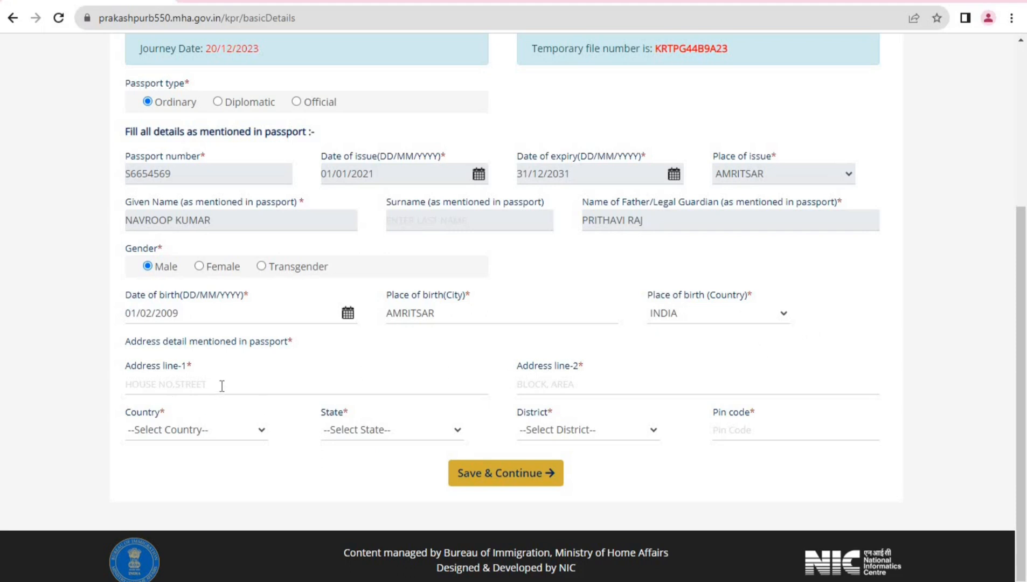
Fill in both passport address lines with the street address
{"action": "left_click", "coordinate": [258, 383]}
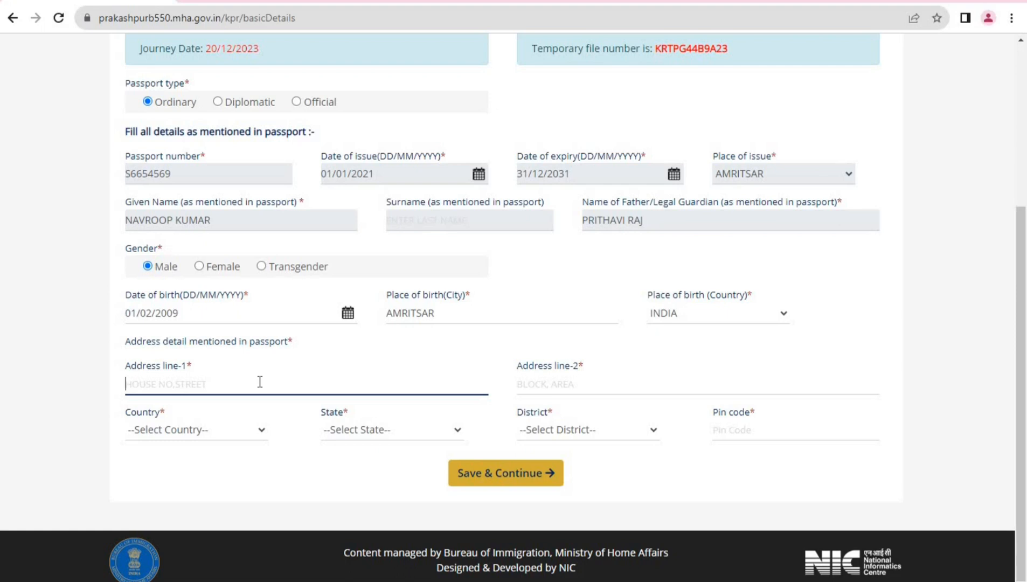
{"action": "type", "text": "GT ROAD AMRITSAR"}
{"action": "key", "text": "Tab"}
{"action": "type", "text": "GT ROAD "}
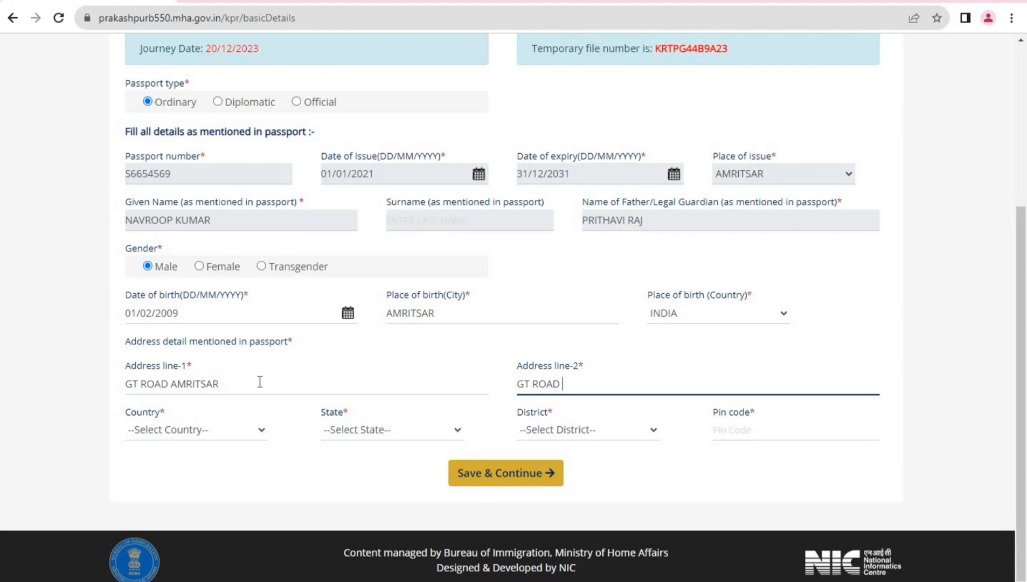
{"action": "type", "text": "AMRITSAR"}
Set country INDIA, state PUNJAB, district AMRITSAR-CITY, and enter the pin code
{"action": "key", "text": "Tab"}
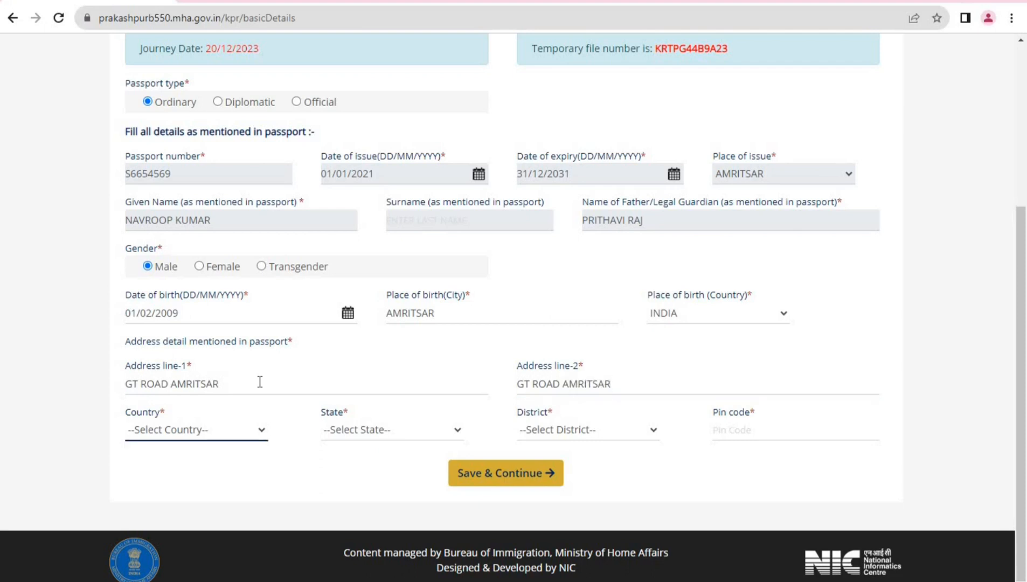
{"action": "key", "text": "i"}
{"action": "key", "text": "Tab"}
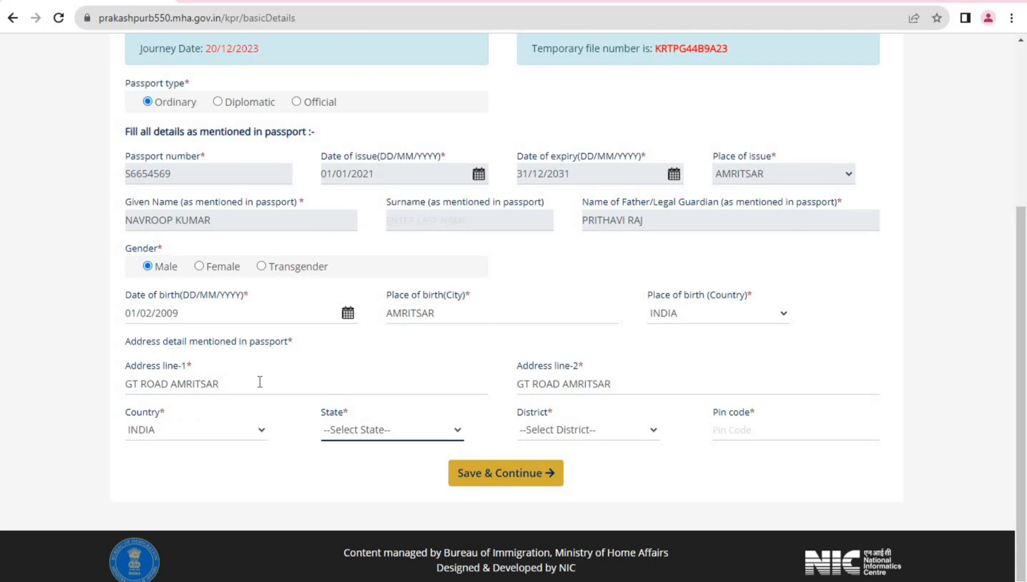
{"action": "key", "text": "p"}
{"action": "key", "text": "u"}
{"action": "key", "text": "Tab"}
{"action": "key", "text": "a"}
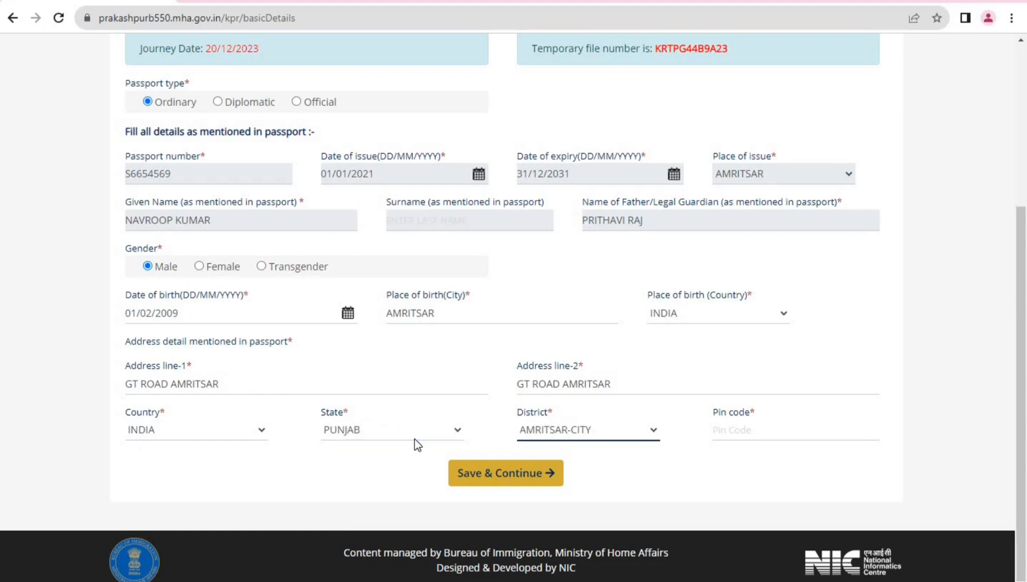
{"action": "left_click", "coordinate": [717, 434]}
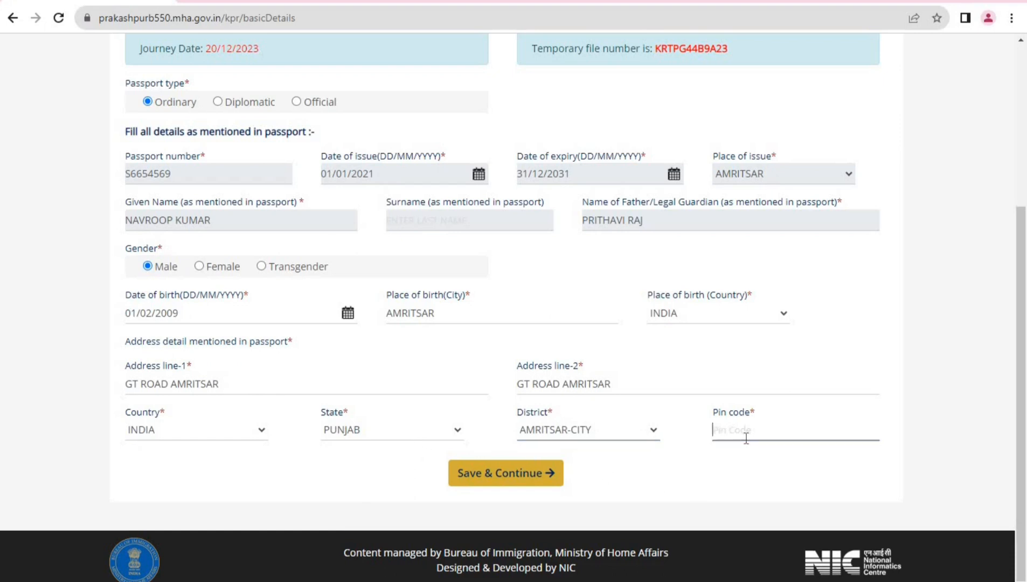
{"action": "type", "text": "143111"}
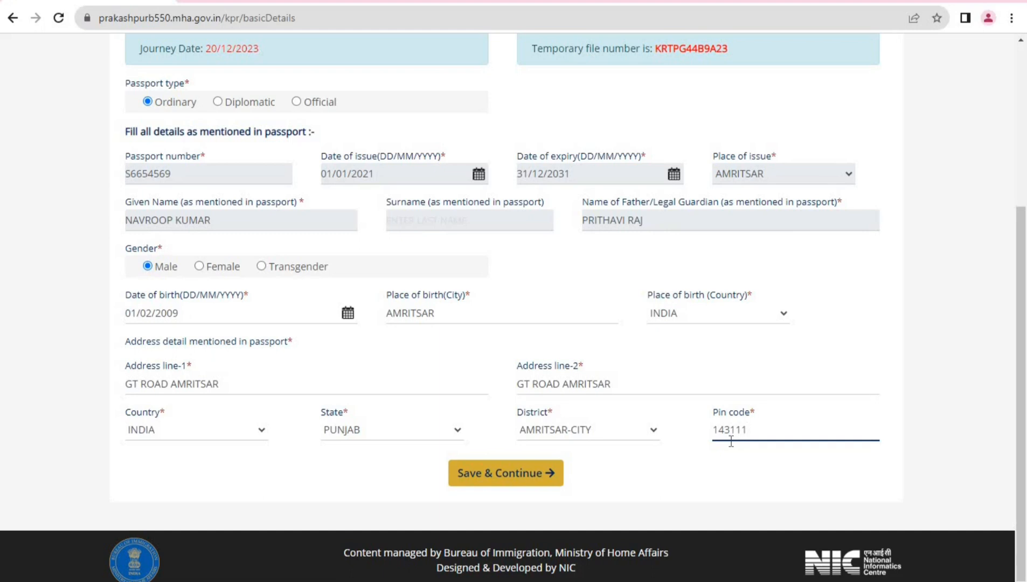
{"action": "left_click", "coordinate": [709, 476]}
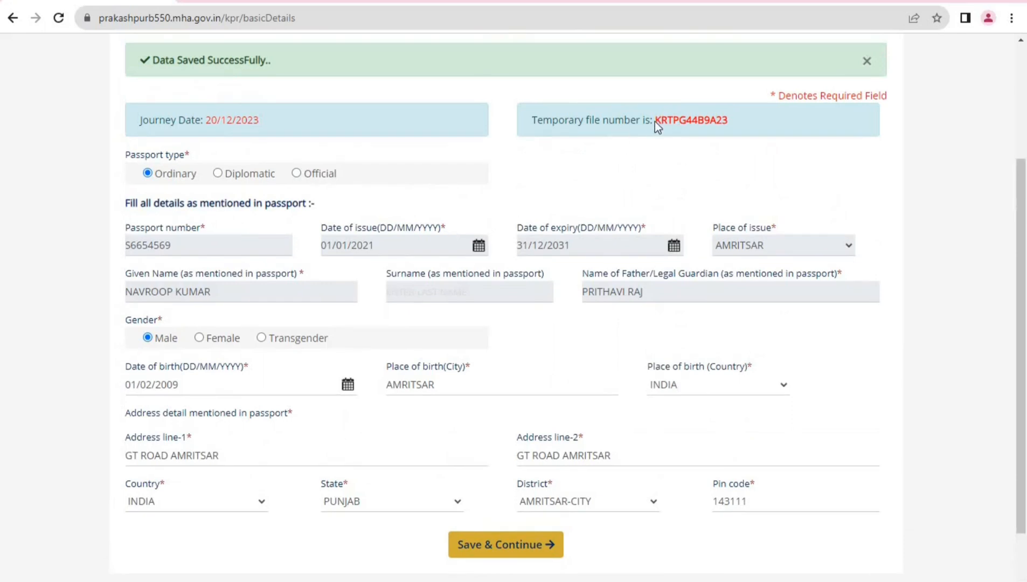
Save the passport details with Save & Continue and decline Chrome's save-address offer
{"action": "scroll", "coordinate": [271, 477], "scroll_direction": "down", "scroll_amount": 2}
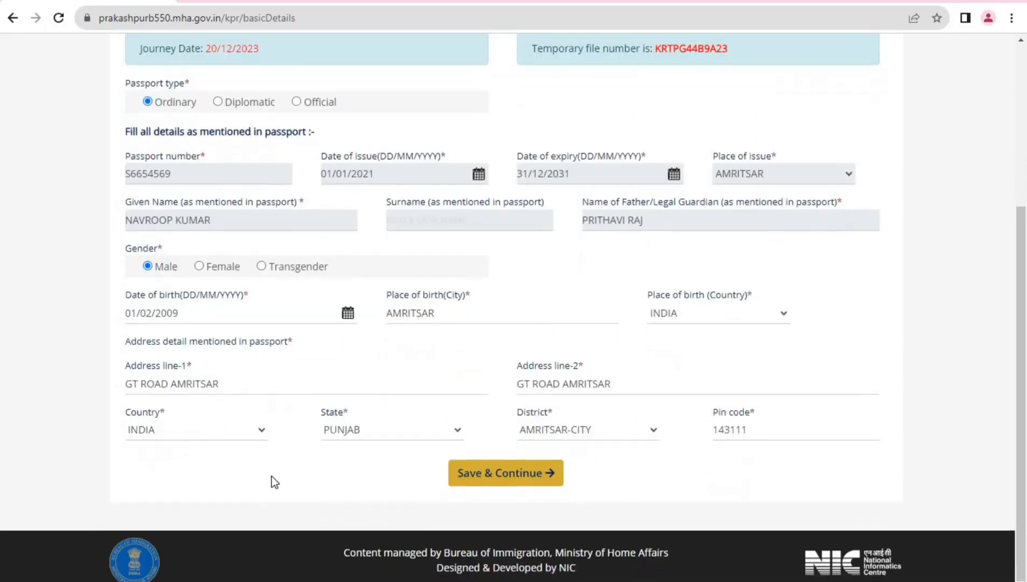
{"action": "left_click", "coordinate": [489, 485]}
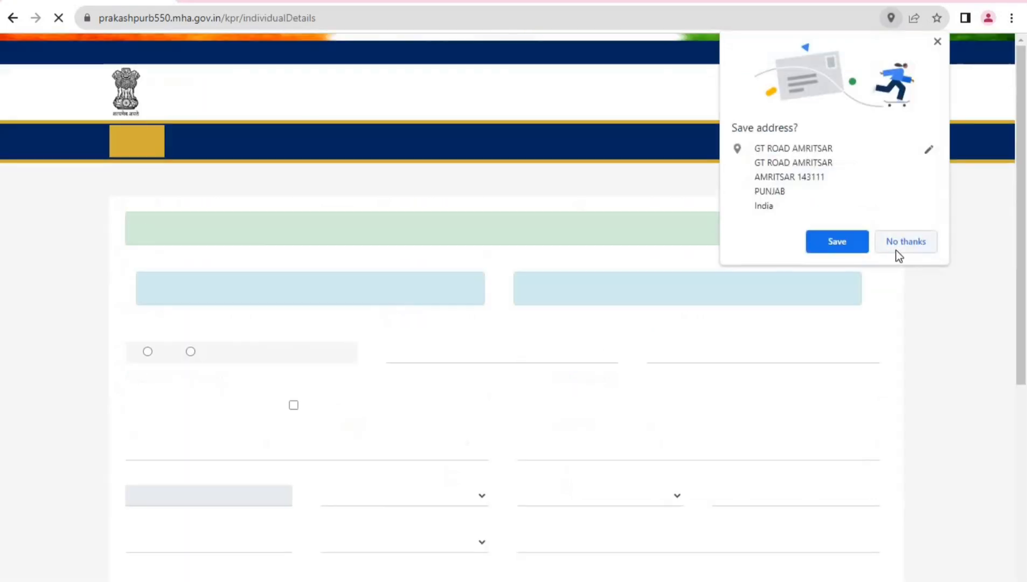
{"action": "left_click", "coordinate": [898, 247]}
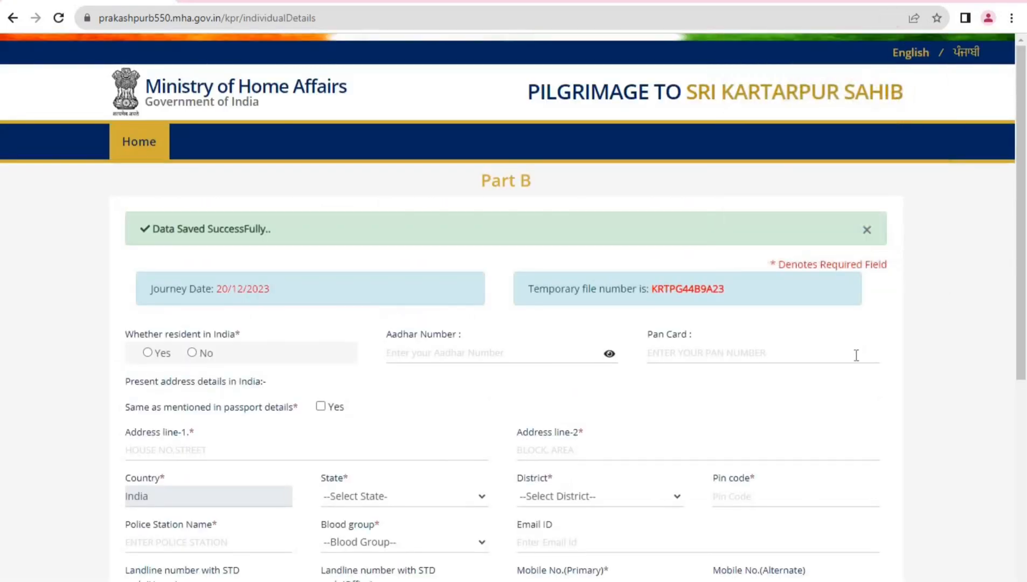
{"action": "scroll", "coordinate": [847, 363], "scroll_direction": "down", "scroll_amount": 4}
{"action": "scroll", "coordinate": [847, 363], "scroll_direction": "down", "scroll_amount": 3}
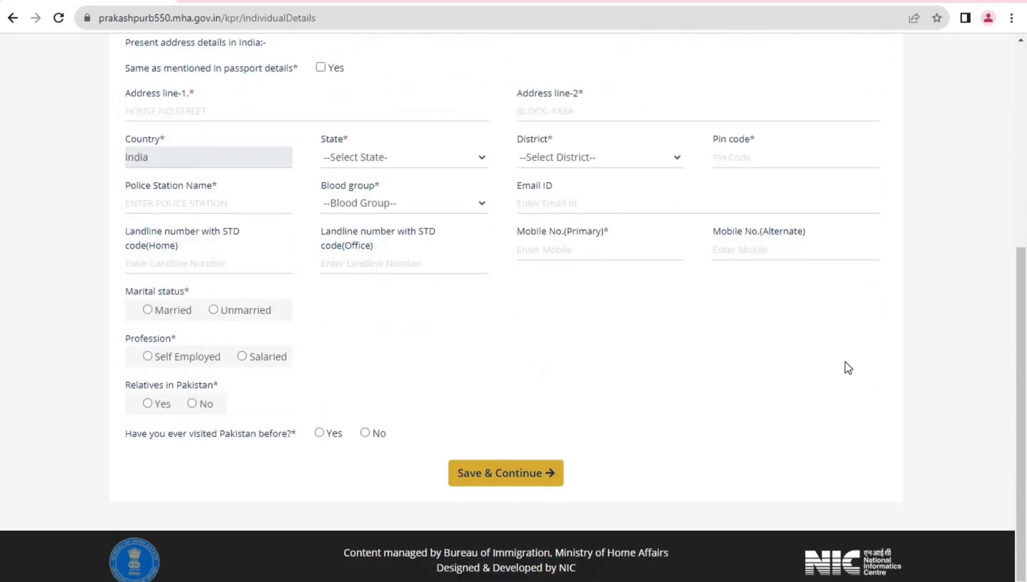
{"action": "scroll", "coordinate": [845, 362], "scroll_direction": "up", "scroll_amount": 5}
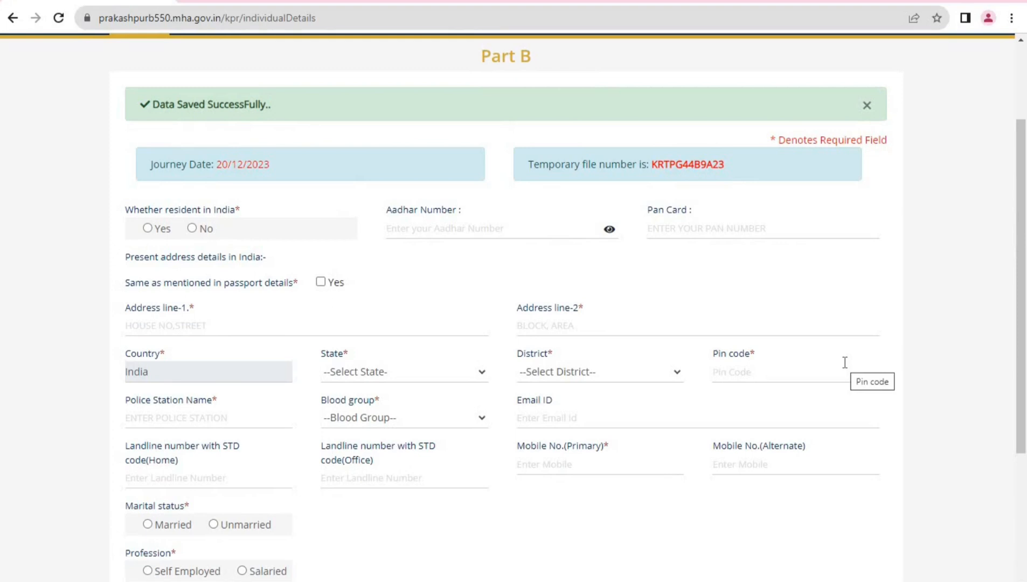
{"action": "scroll", "coordinate": [530, 129], "scroll_direction": "up", "scroll_amount": 2}
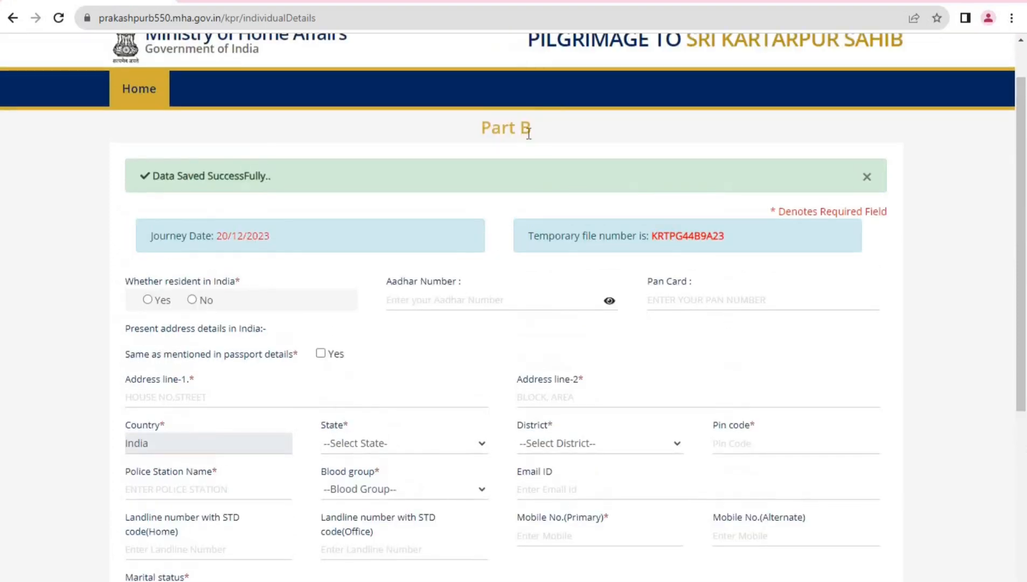
{"action": "left_click_drag", "start_coordinate": [530, 127], "coordinate": [492, 128]}
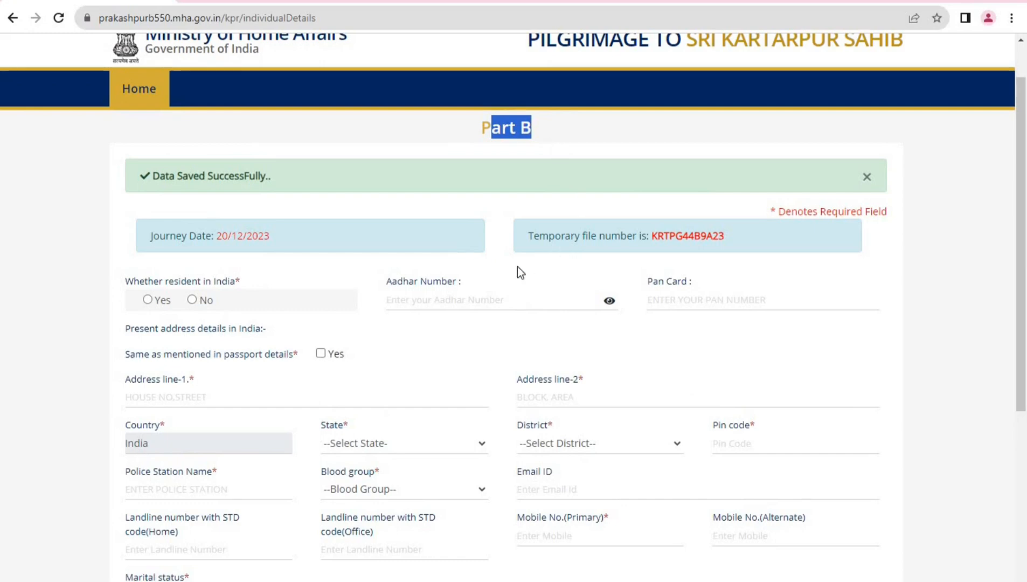
{"action": "scroll", "coordinate": [339, 335], "scroll_direction": "down", "scroll_amount": 4}
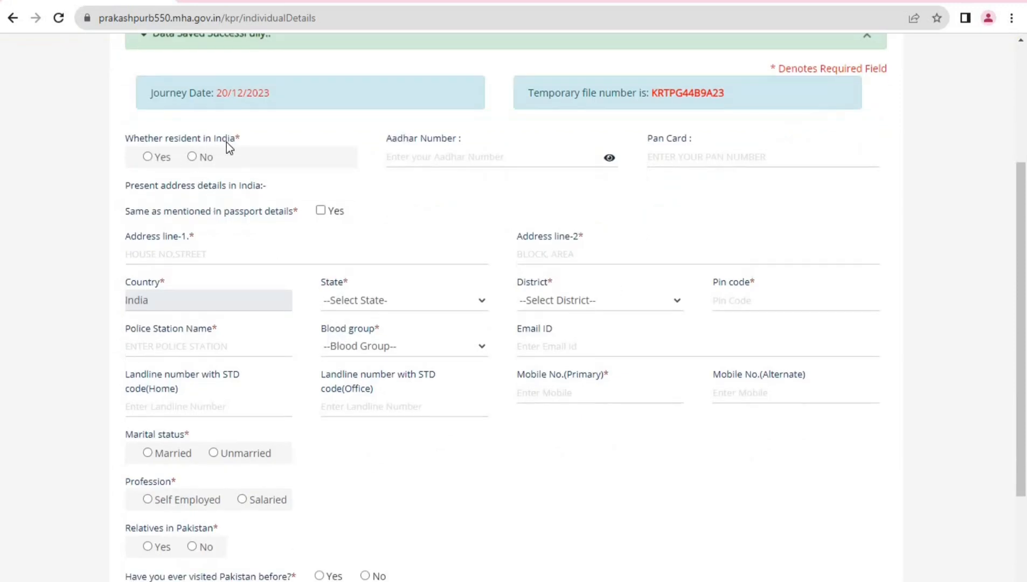
Mark the applicant as resident in India, enter their Aadhaar number, and leave PAN blank
{"action": "left_click", "coordinate": [148, 158]}
{"action": "left_click", "coordinate": [442, 157]}
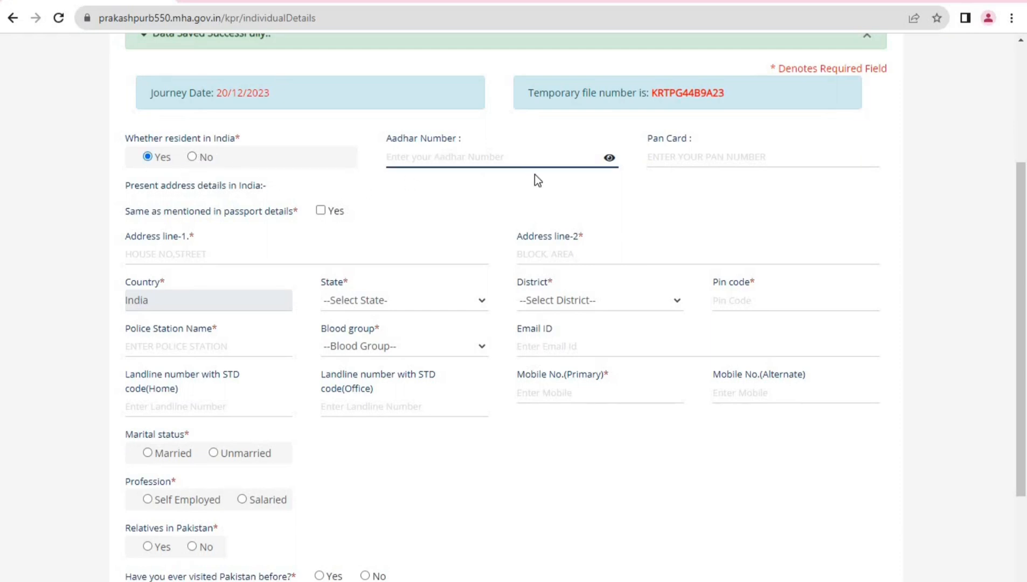
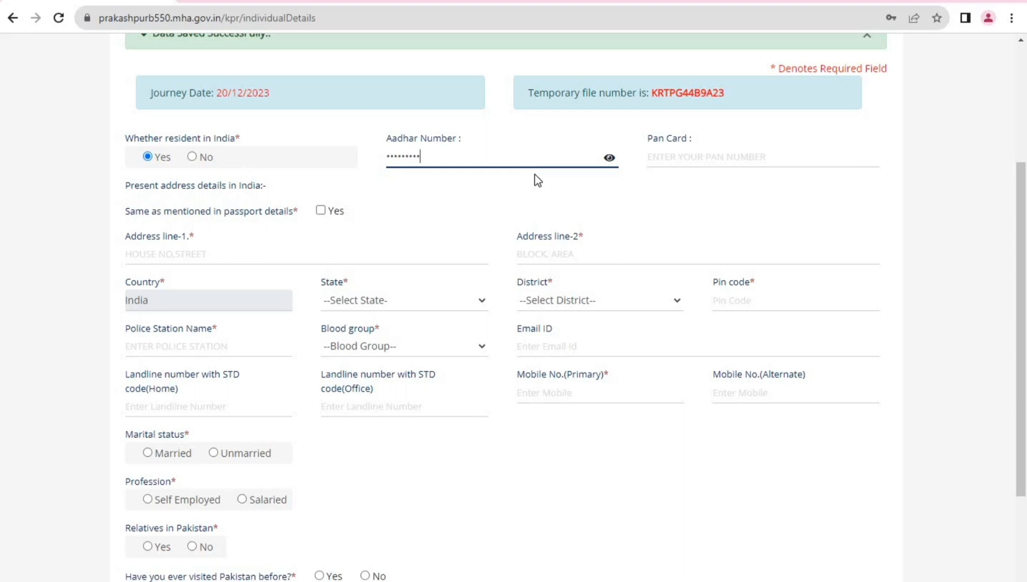
{"action": "left_click", "coordinate": [700, 160]}
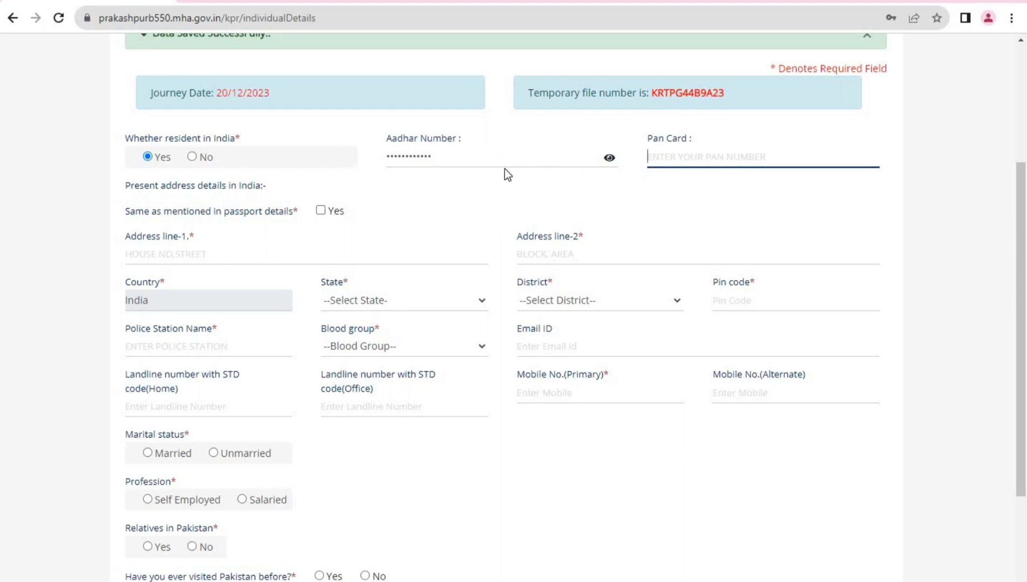
{"action": "left_click", "coordinate": [342, 153]}
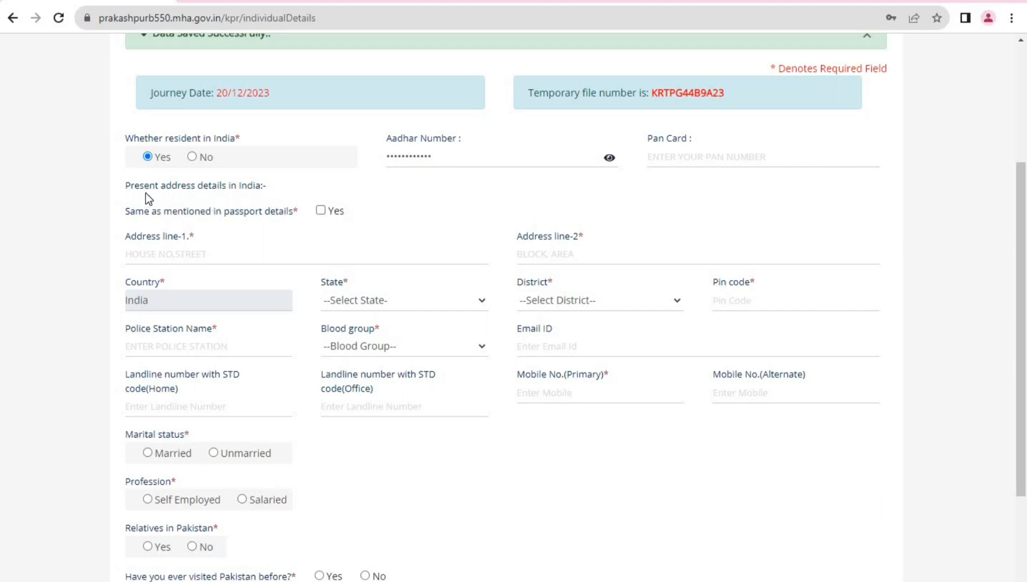
{"action": "left_click_drag", "start_coordinate": [126, 187], "coordinate": [263, 190]}
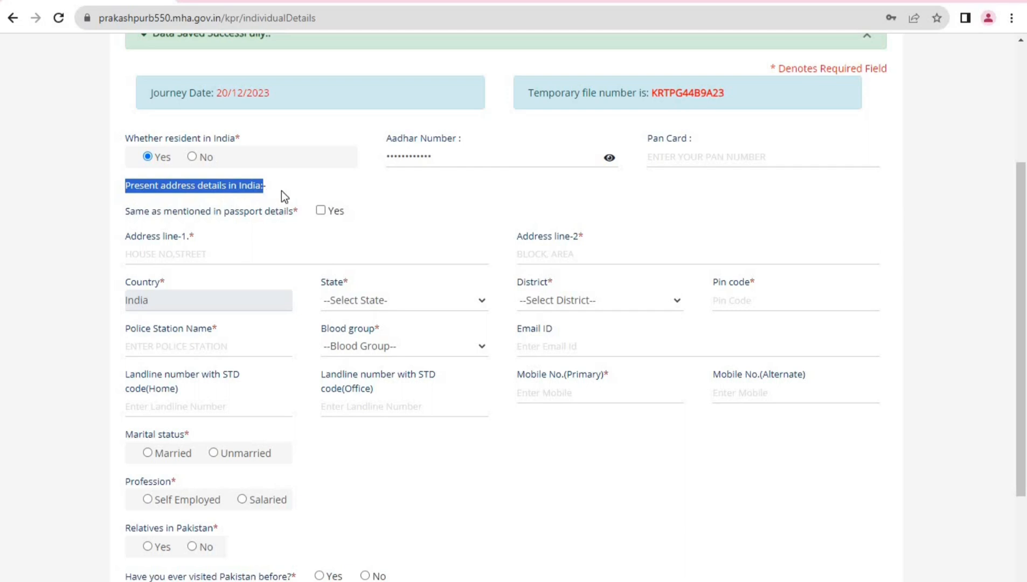
{"action": "left_click", "coordinate": [281, 193]}
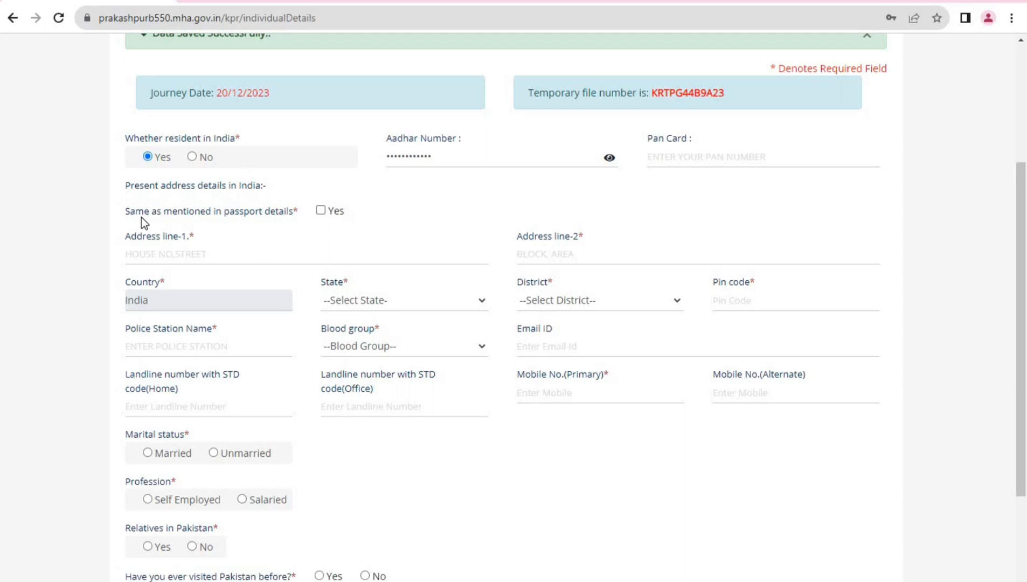
{"action": "left_click", "coordinate": [321, 210]}
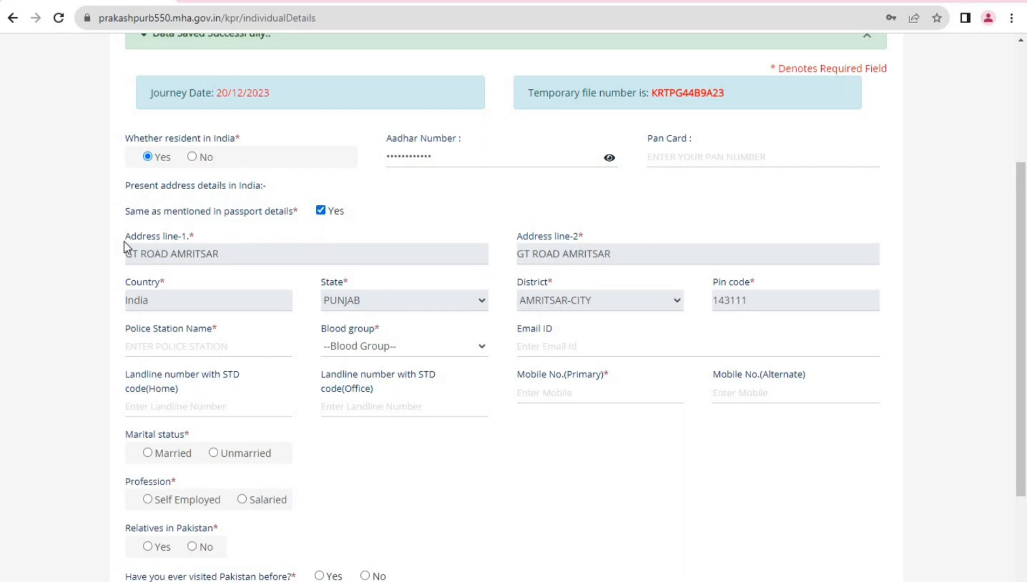
Enter BEAS as the Police Station Name
{"action": "scroll", "coordinate": [427, 289], "scroll_direction": "down", "scroll_amount": 3}
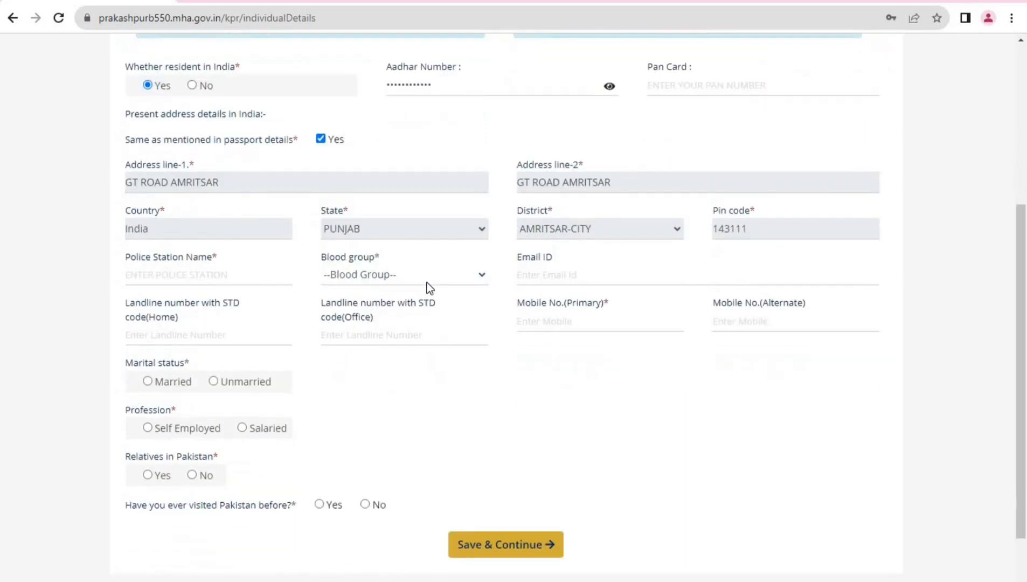
{"action": "scroll", "coordinate": [377, 305], "scroll_direction": "down", "scroll_amount": 1}
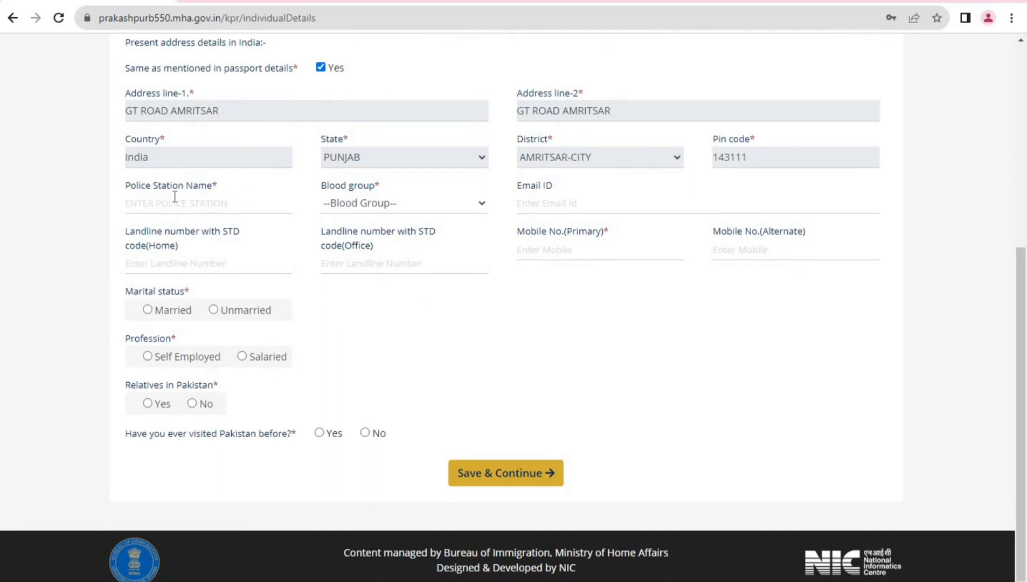
{"action": "triple_click", "coordinate": [153, 184]}
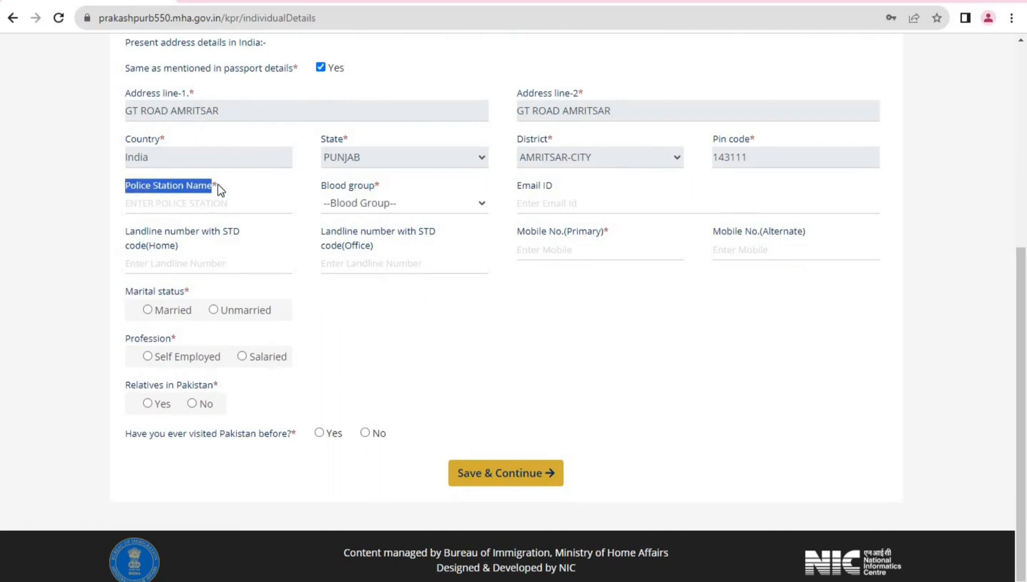
{"action": "left_click", "coordinate": [226, 210]}
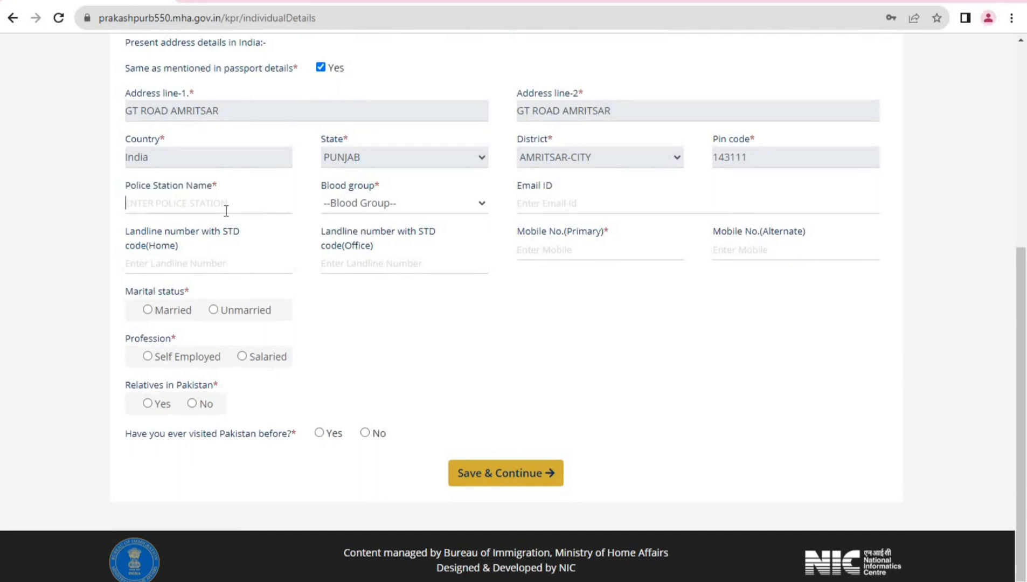
{"action": "type", "text": "BEAS"}
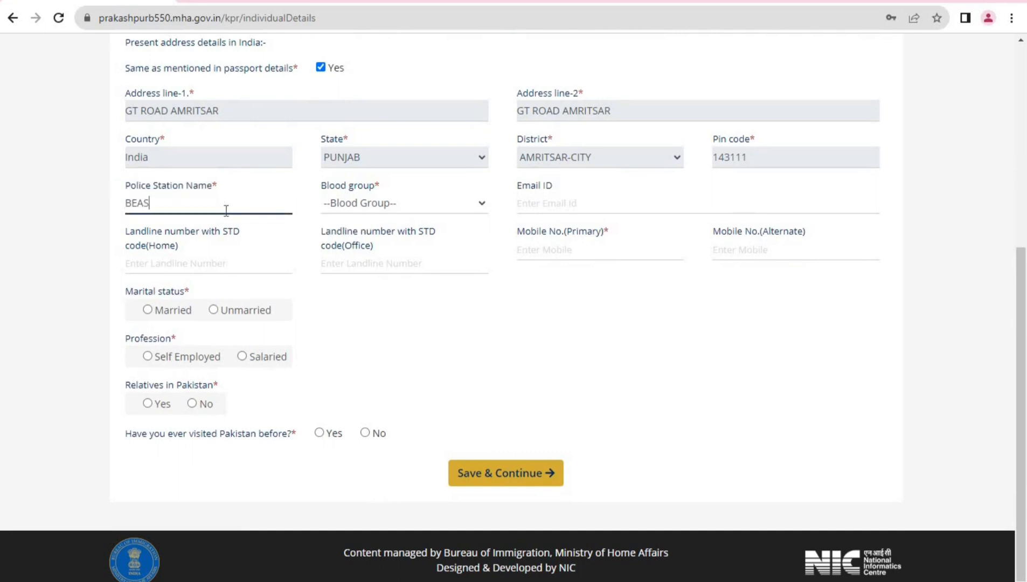
{"action": "key", "text": "Tab"}
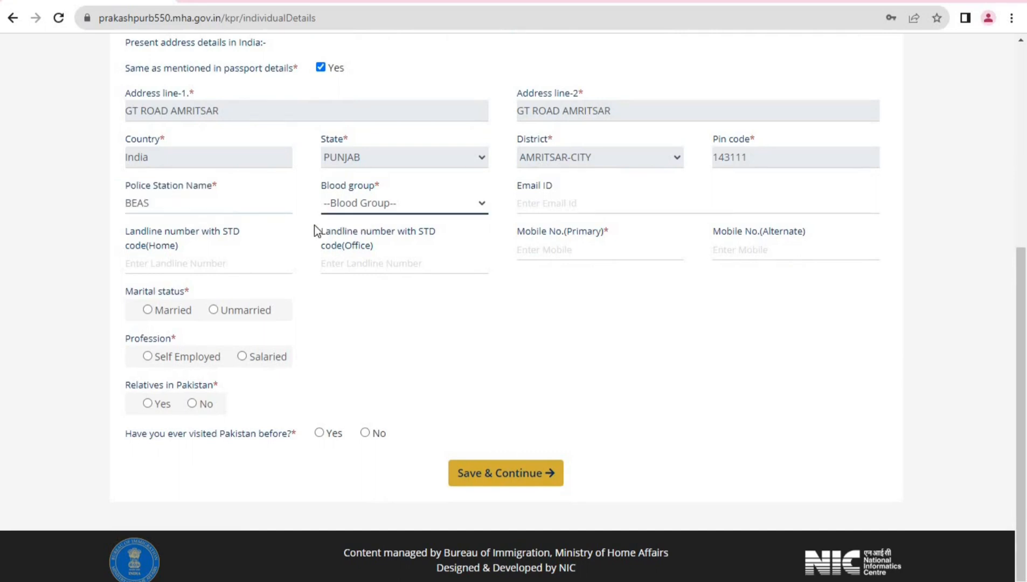
Set blood group to B+ and enter the applicant's primary mobile number, correcting mistyped digits
{"action": "left_click", "coordinate": [412, 206]}
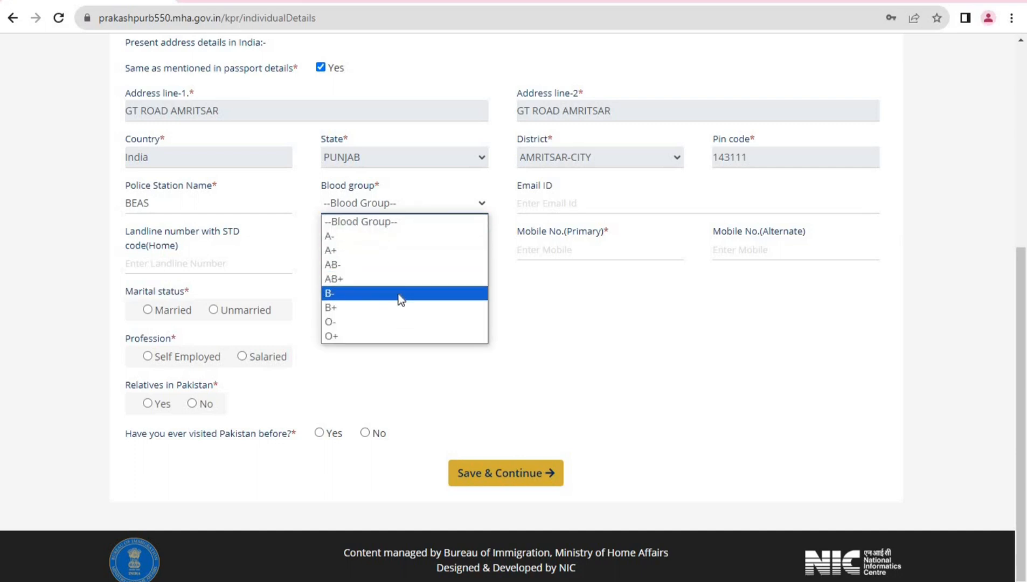
{"action": "left_click", "coordinate": [408, 306]}
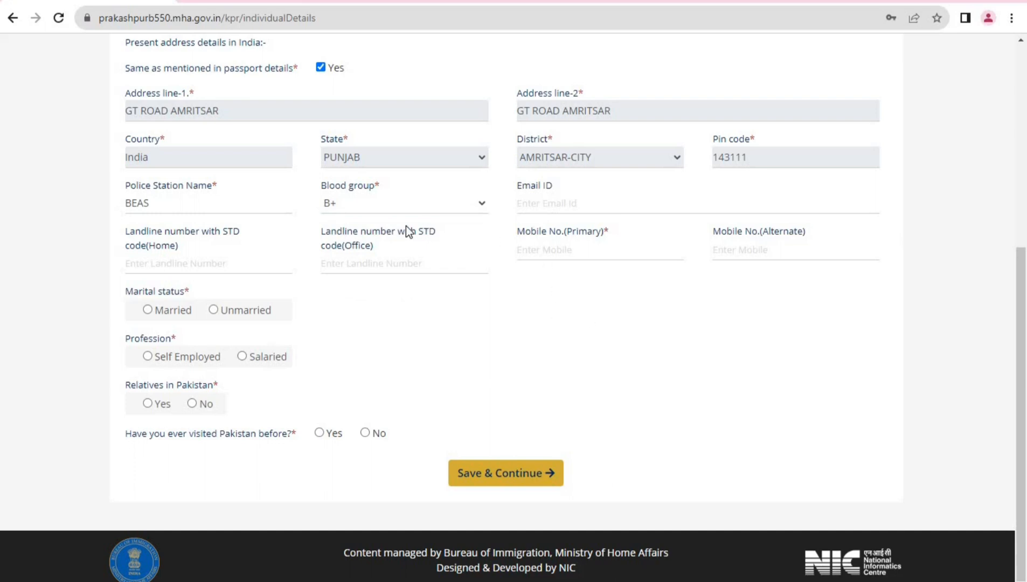
{"action": "left_click", "coordinate": [559, 210]}
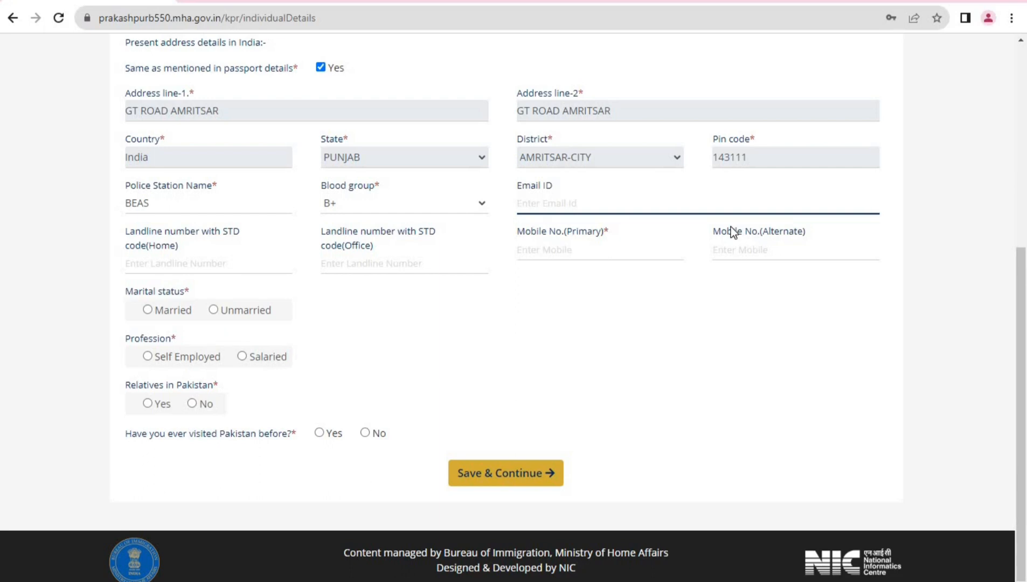
{"action": "key", "text": "Tab"}
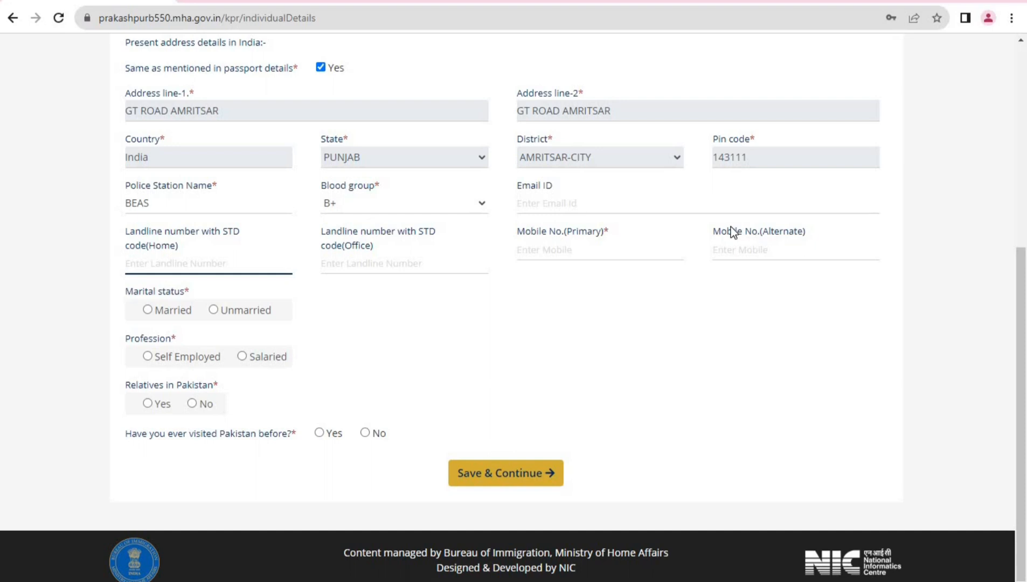
{"action": "key", "text": "Tab"}
{"action": "key", "text": "Tab"}
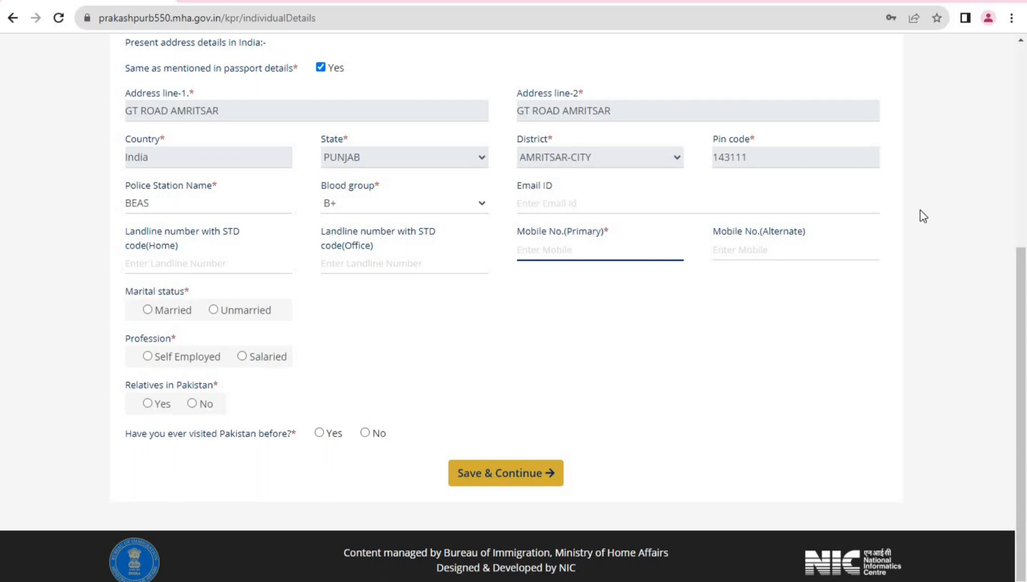
{"action": "key", "text": "Tab"}
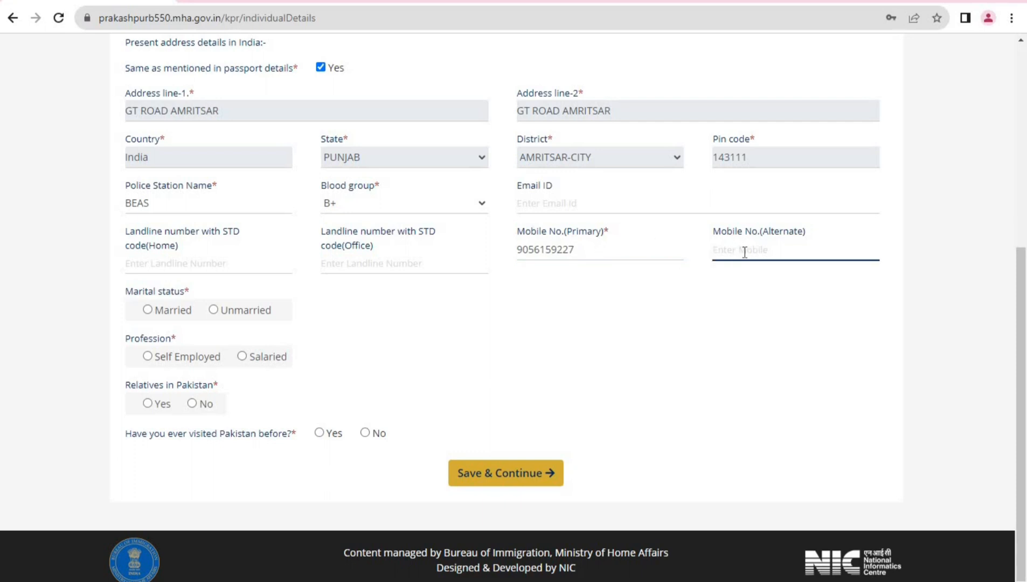
{"action": "left_click", "coordinate": [614, 250]}
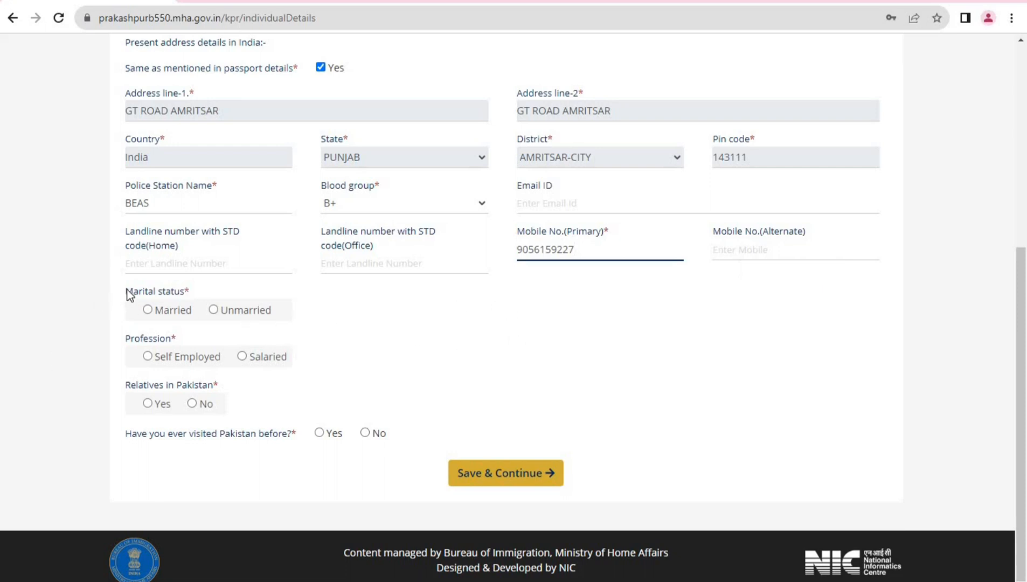
Set marital status to Unmarried after briefly trying Married and its spouse fields
{"action": "left_click", "coordinate": [147, 310]}
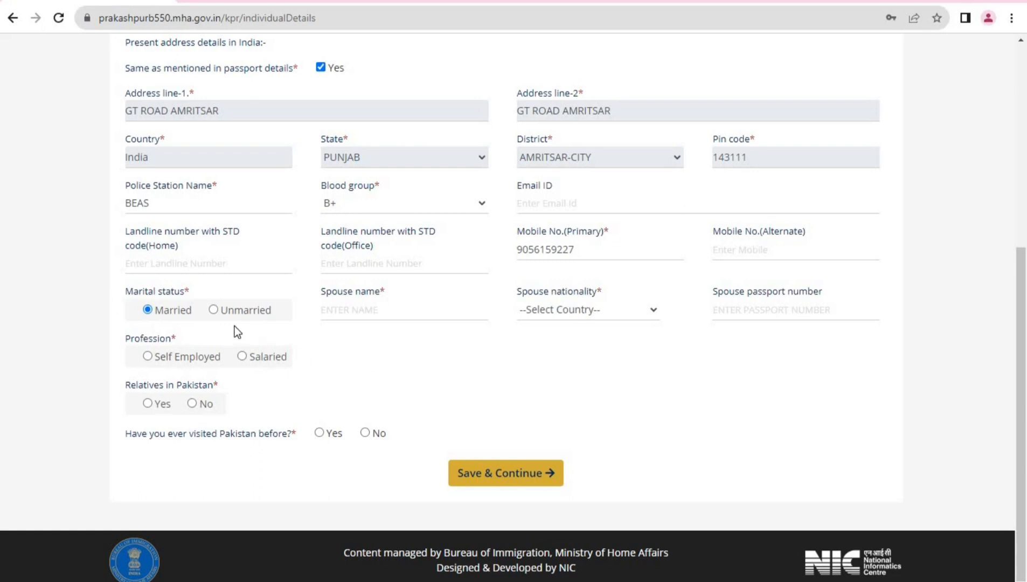
{"action": "left_click", "coordinate": [220, 314]}
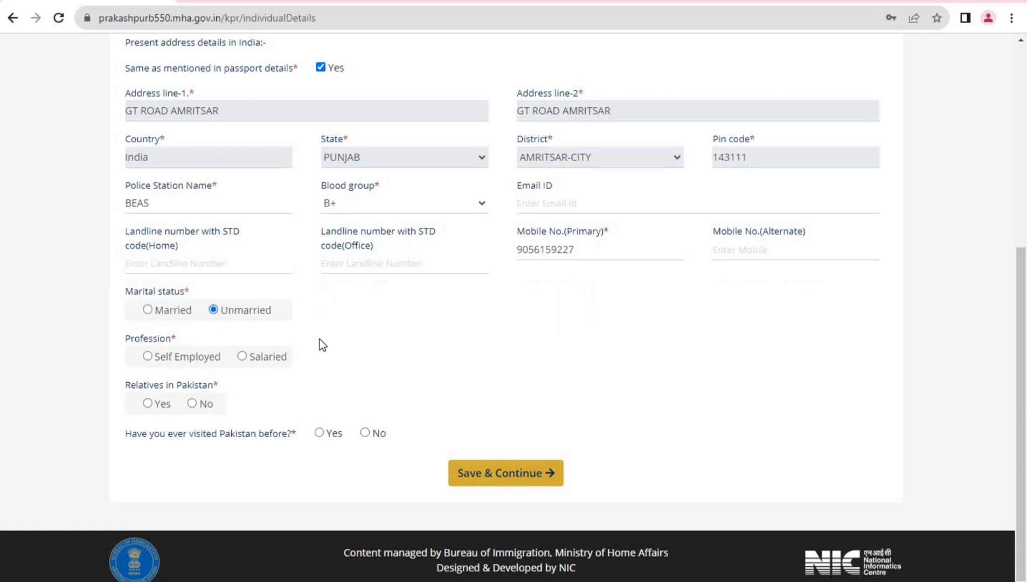
{"action": "left_click", "coordinate": [148, 310]}
{"action": "left_click", "coordinate": [362, 313]}
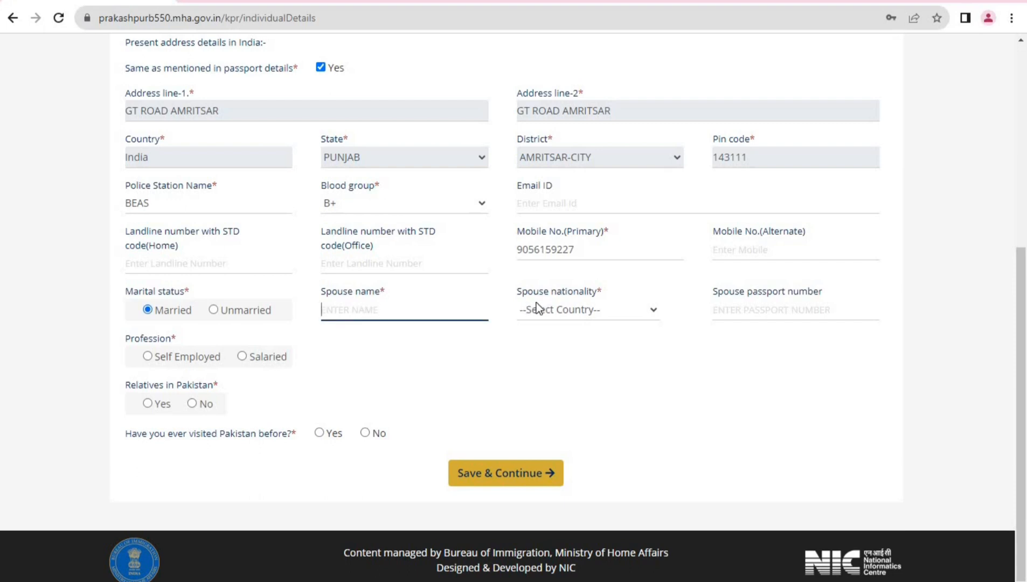
{"action": "left_click", "coordinate": [604, 317]}
{"action": "left_click", "coordinate": [604, 317]}
{"action": "left_click", "coordinate": [604, 317]}
{"action": "left_click", "coordinate": [602, 318]}
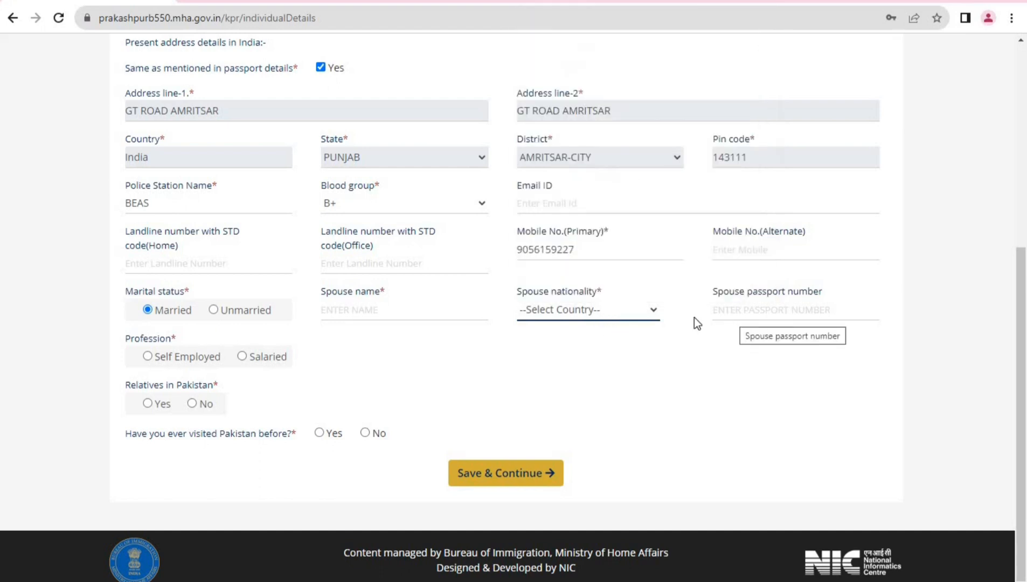
{"action": "left_click", "coordinate": [215, 310]}
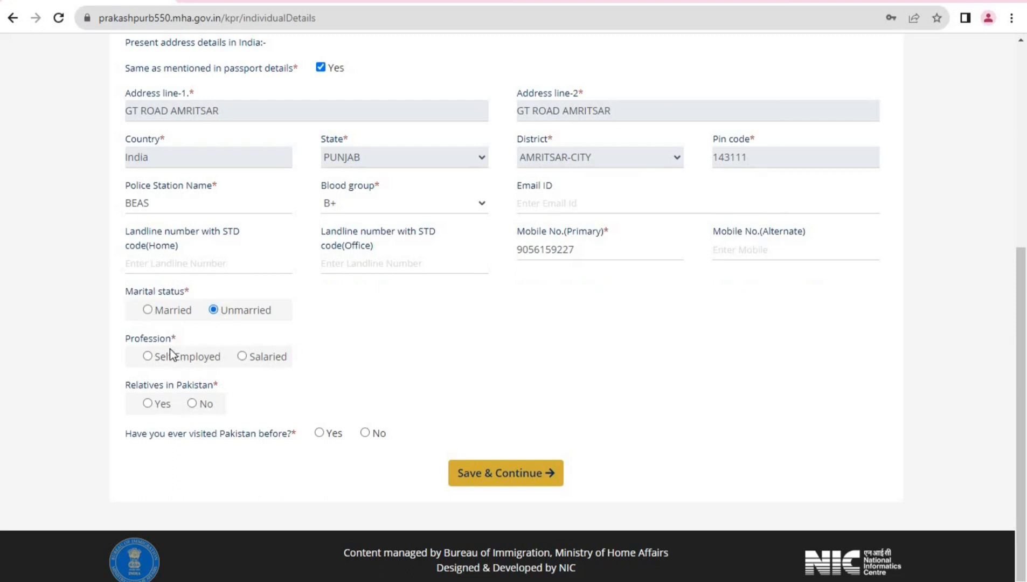
Set the profession to Self Employed after briefly trying Salaried
{"action": "left_click", "coordinate": [241, 356]}
{"action": "left_click", "coordinate": [148, 356]}
{"action": "left_click", "coordinate": [243, 357]}
{"action": "left_click", "coordinate": [180, 408]}
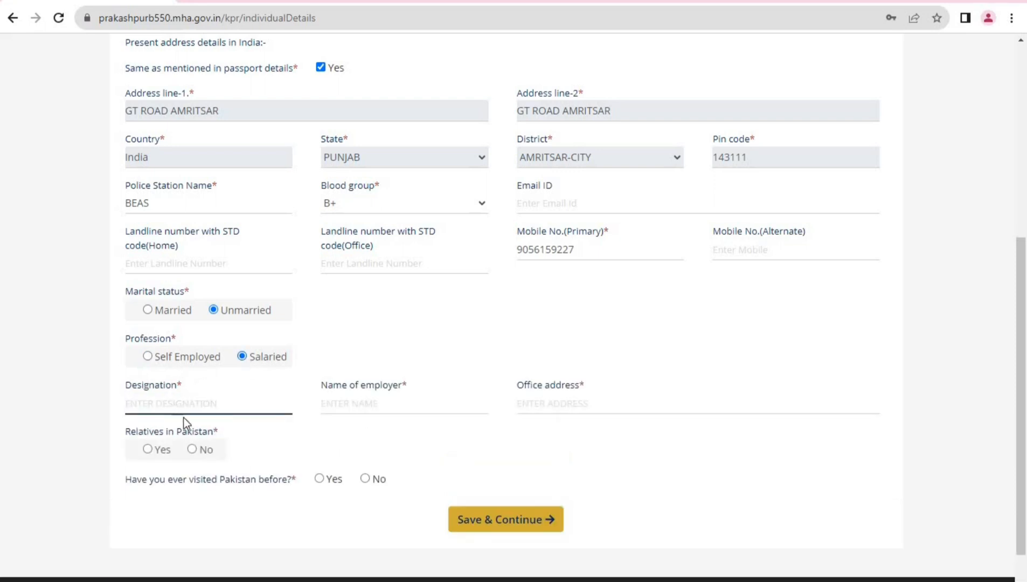
{"action": "left_click", "coordinate": [386, 403]}
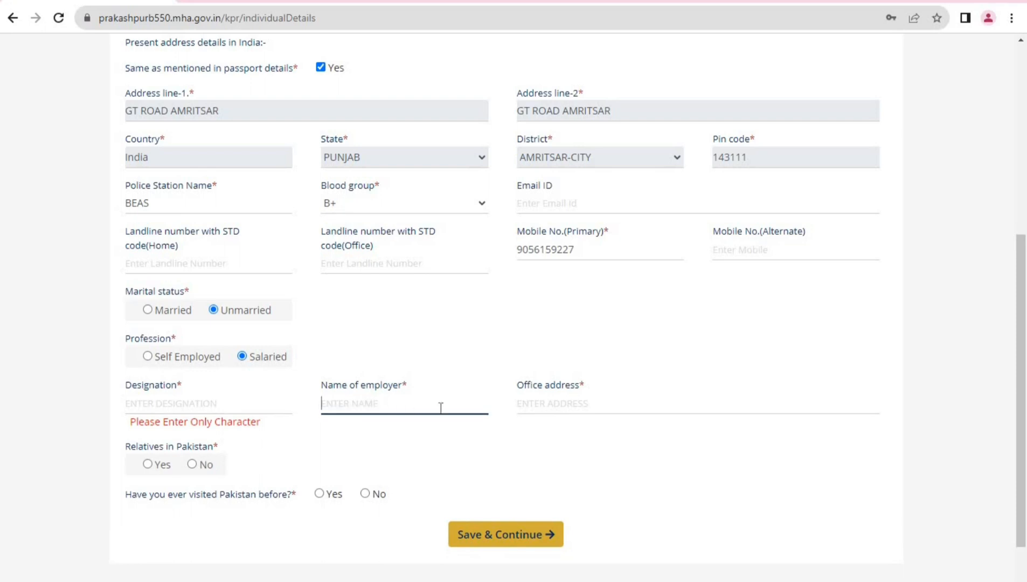
{"action": "left_click", "coordinate": [146, 356]}
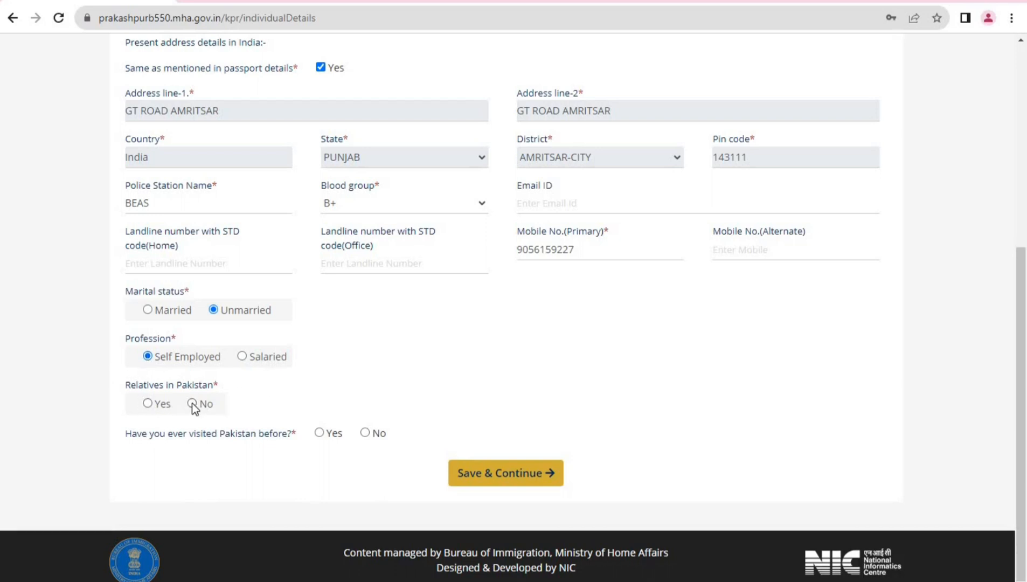
Answer No to having relatives in Pakistan
{"action": "left_click", "coordinate": [145, 404]}
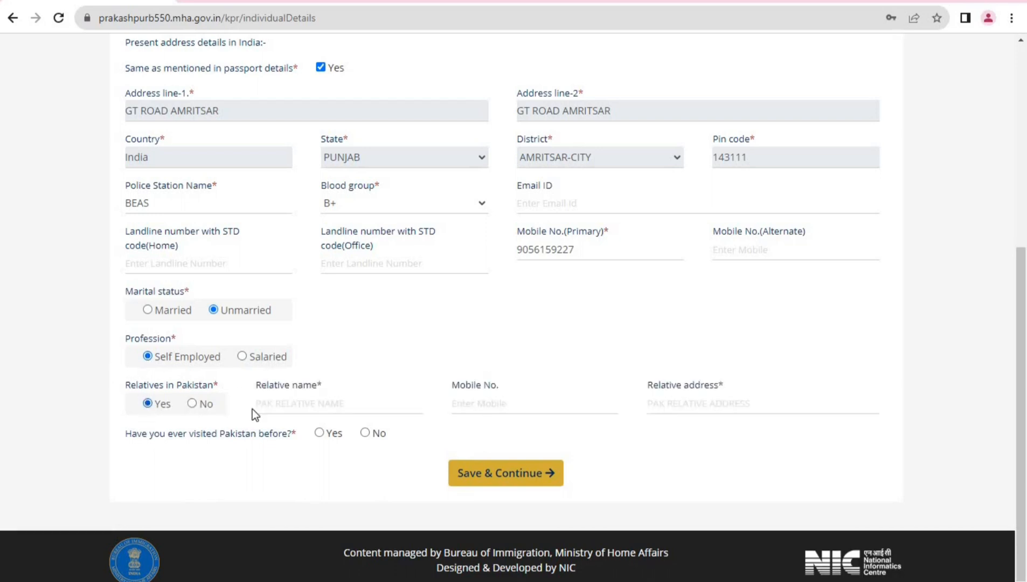
{"action": "left_click", "coordinate": [277, 408]}
{"action": "left_click", "coordinate": [192, 405]}
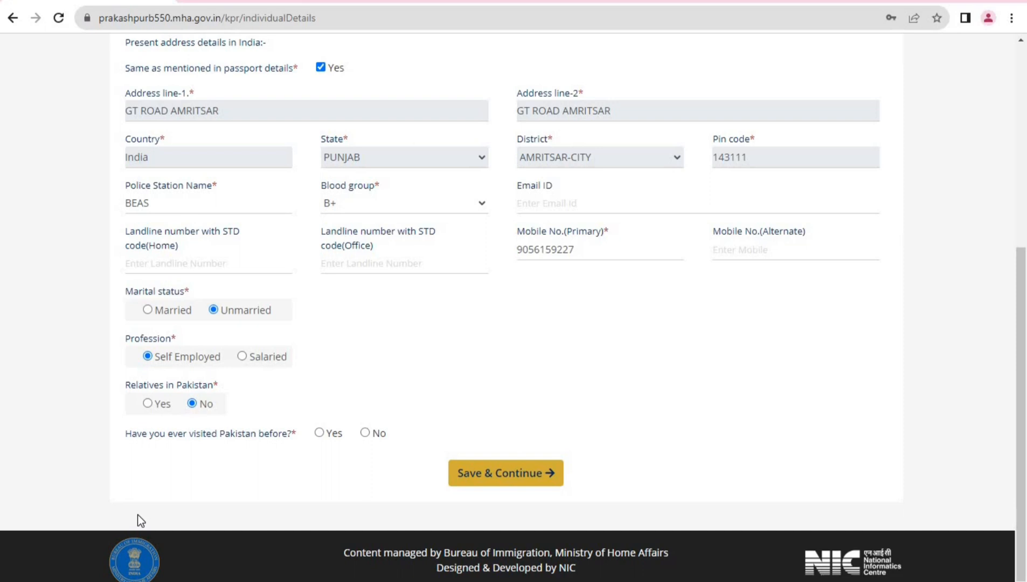
Answer No to having visited Pakistan before
{"action": "left_click_drag", "start_coordinate": [141, 433], "coordinate": [294, 440]}
{"action": "left_click", "coordinate": [281, 454]}
{"action": "left_click", "coordinate": [319, 433]}
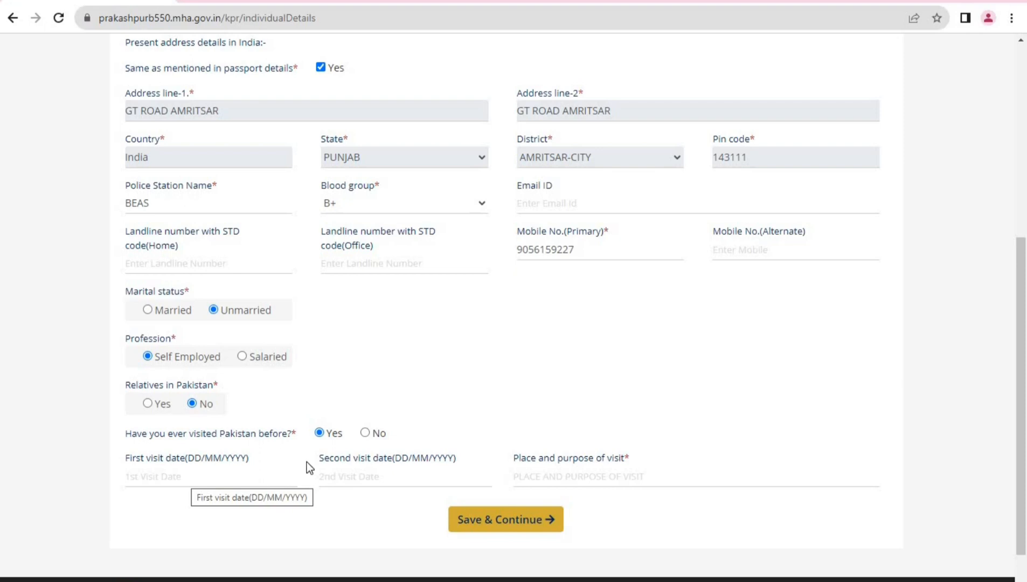
{"action": "left_click", "coordinate": [366, 433]}
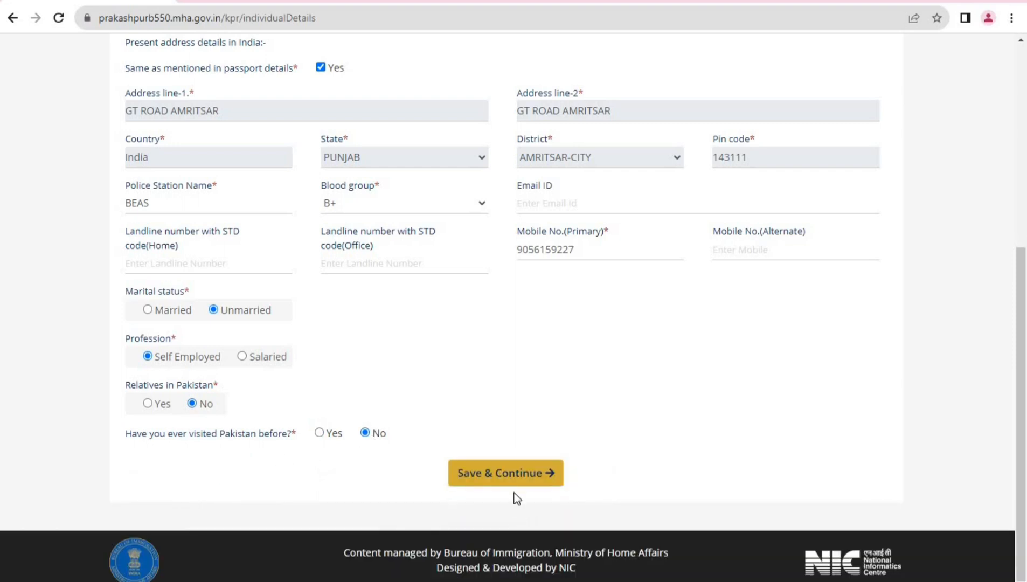
Save Part B and confirm Yes in the Aadhaar Confirmation dialog
{"action": "left_click", "coordinate": [515, 473]}
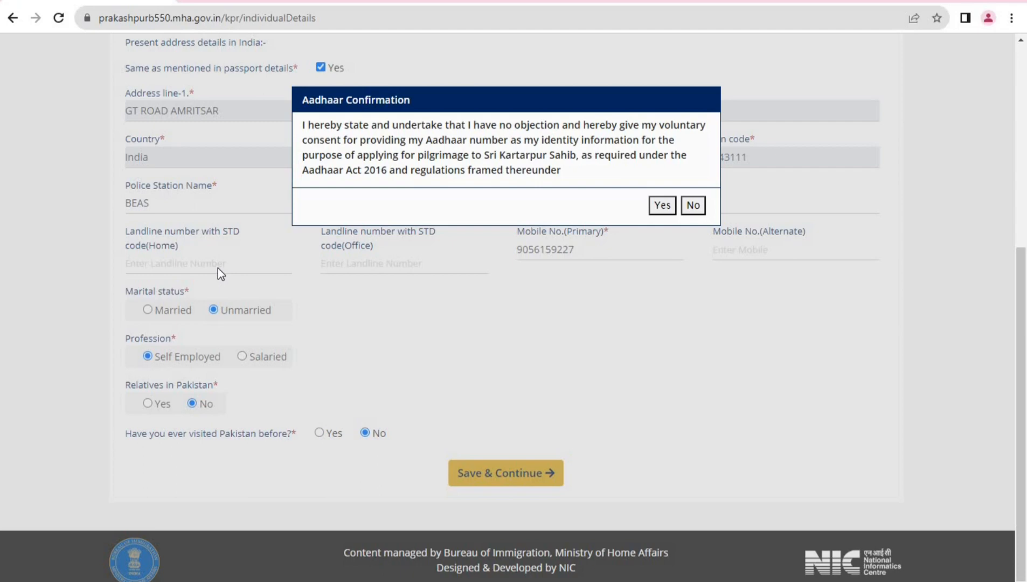
{"action": "left_click", "coordinate": [663, 209]}
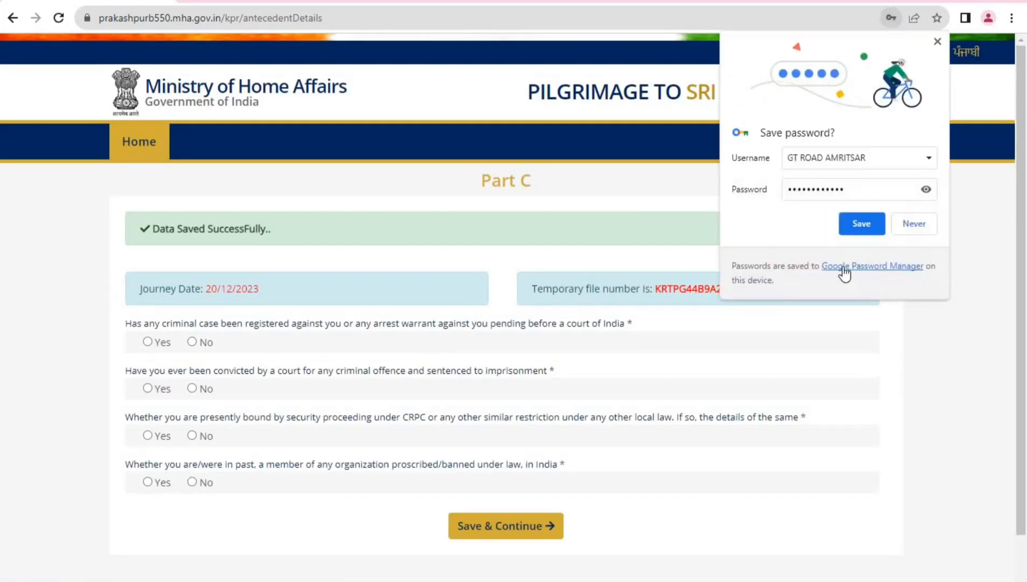
Decline Chrome's password prompt and answer No to pending cases, convictions and CRPC proceedings
{"action": "left_click", "coordinate": [926, 223]}
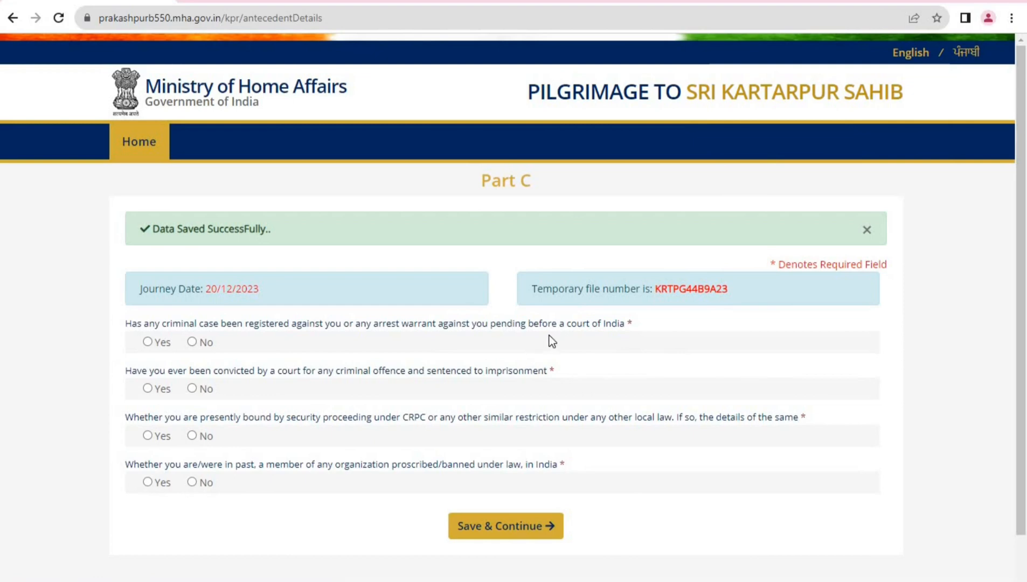
{"action": "scroll", "coordinate": [549, 335], "scroll_direction": "down", "scroll_amount": 1}
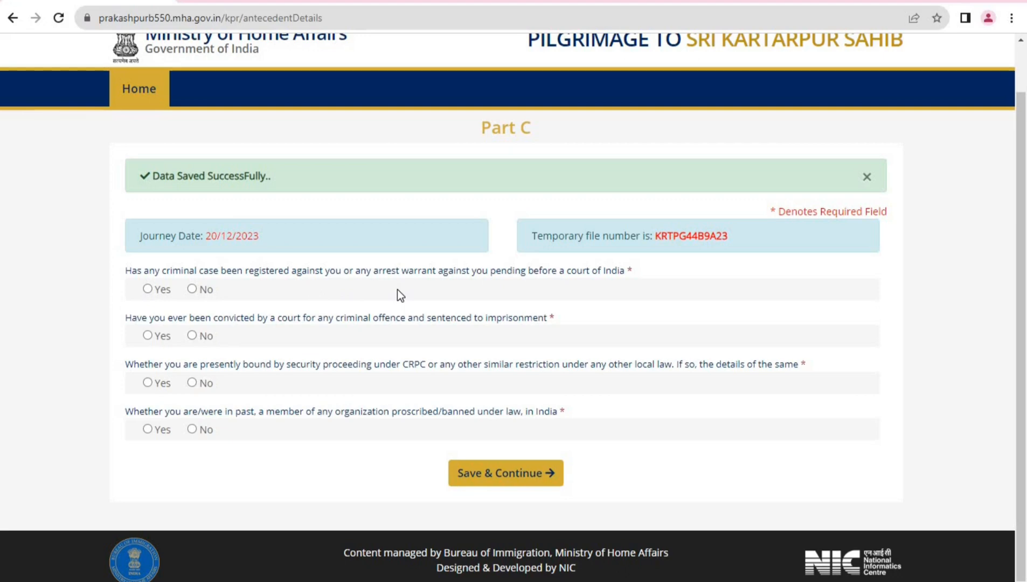
{"action": "left_click", "coordinate": [193, 290]}
{"action": "left_click", "coordinate": [192, 335]}
{"action": "left_click", "coordinate": [192, 383]}
Save Part C, tick I Agree on the Part D declaration, and save to reach the preview
{"action": "left_click", "coordinate": [527, 478]}
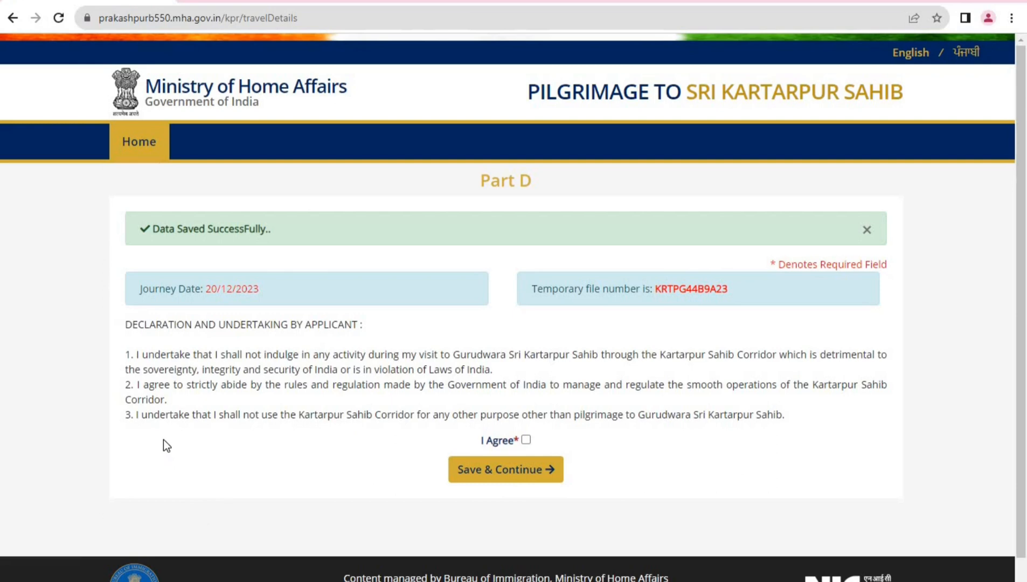
{"action": "left_click", "coordinate": [526, 440]}
{"action": "left_click", "coordinate": [518, 476]}
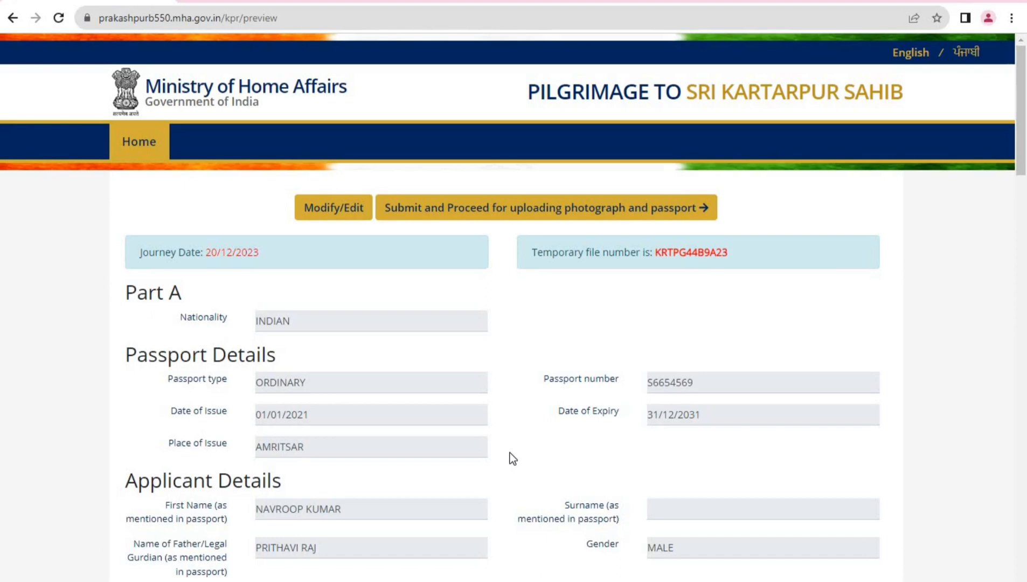
{"action": "scroll", "coordinate": [510, 443], "scroll_direction": "down", "scroll_amount": 4}
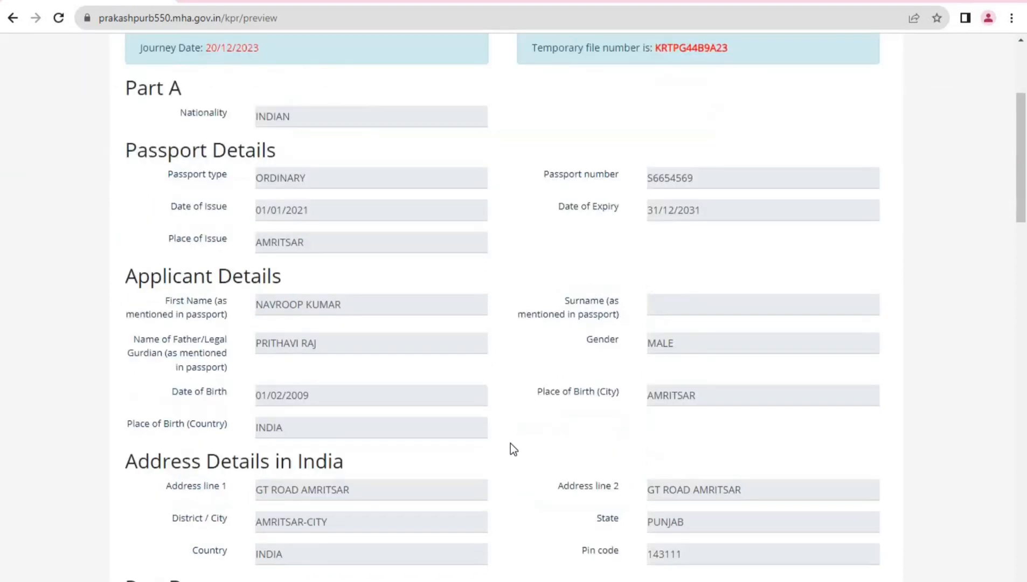
{"action": "scroll", "coordinate": [510, 442], "scroll_direction": "up", "scroll_amount": 3}
{"action": "scroll", "coordinate": [509, 441], "scroll_direction": "up", "scroll_amount": 1}
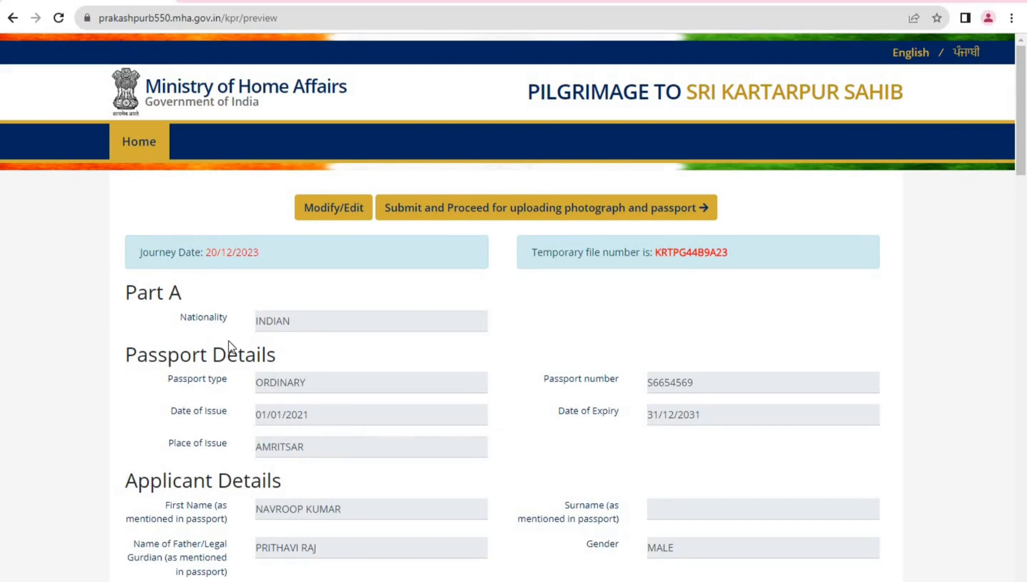
{"action": "scroll", "coordinate": [200, 330], "scroll_direction": "down", "scroll_amount": 3}
{"action": "scroll", "coordinate": [200, 329], "scroll_direction": "down", "scroll_amount": 1}
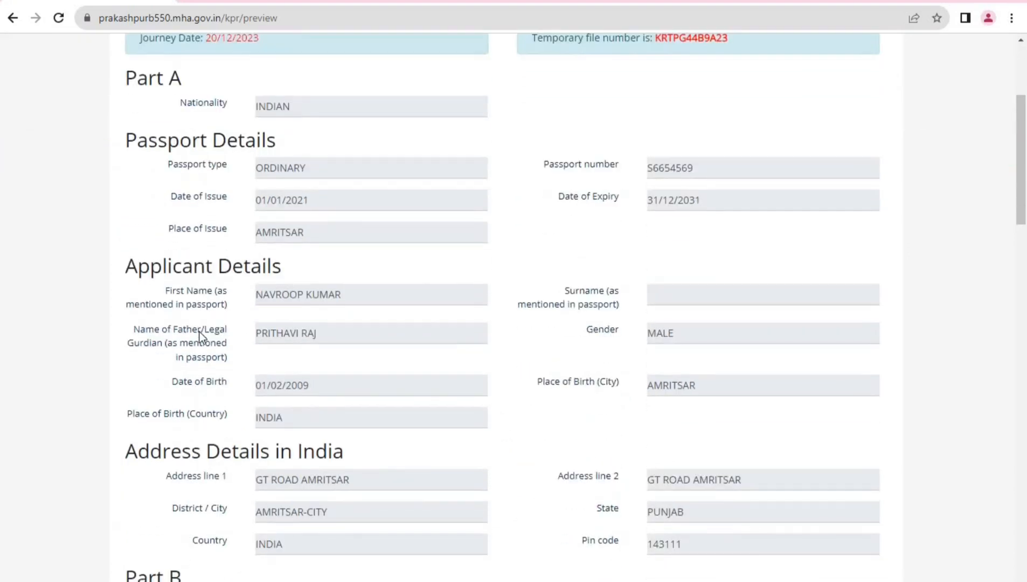
{"action": "scroll", "coordinate": [199, 332], "scroll_direction": "down", "scroll_amount": 2}
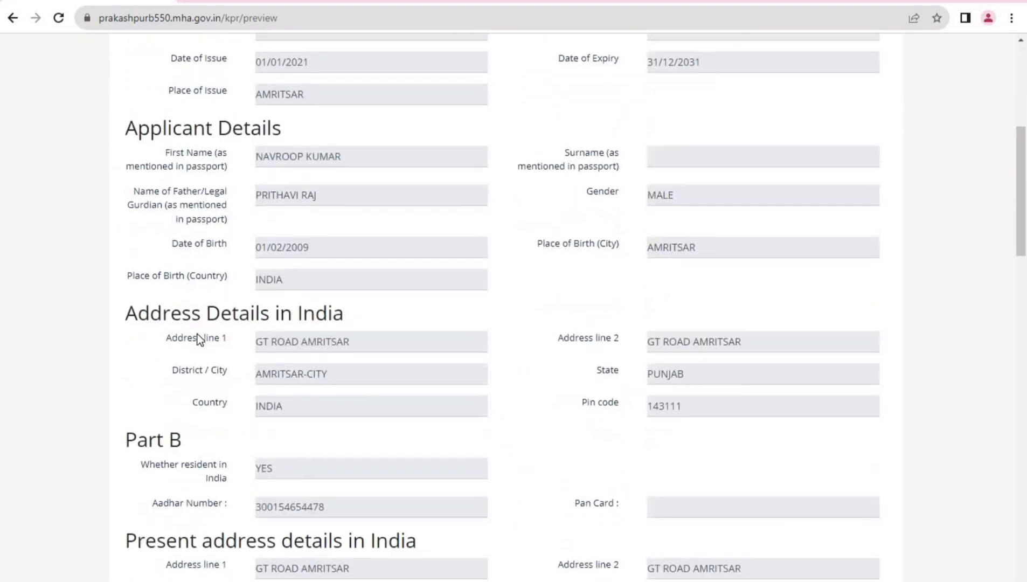
{"action": "scroll", "coordinate": [197, 333], "scroll_direction": "down", "scroll_amount": 2}
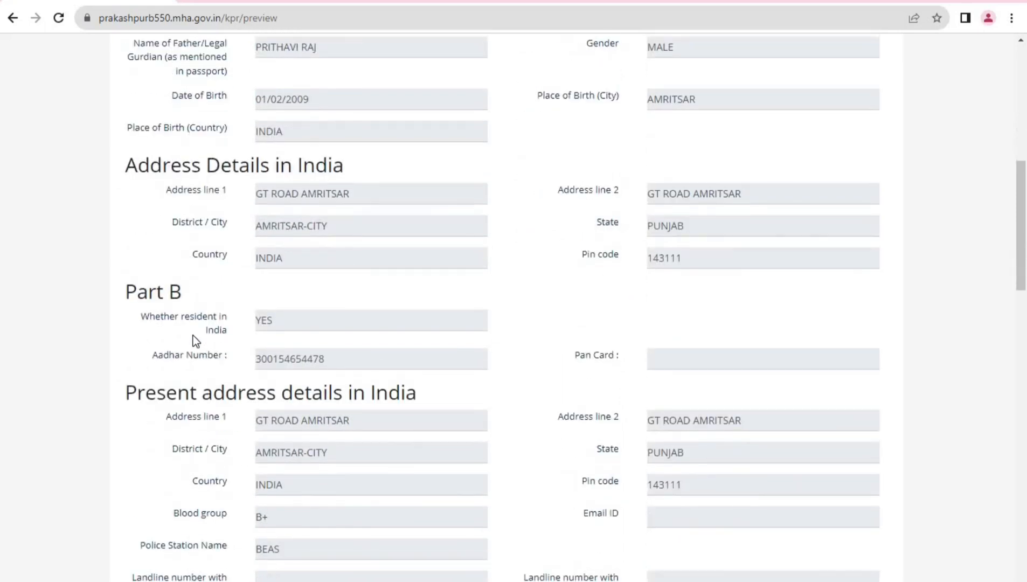
{"action": "scroll", "coordinate": [192, 335], "scroll_direction": "down", "scroll_amount": 5}
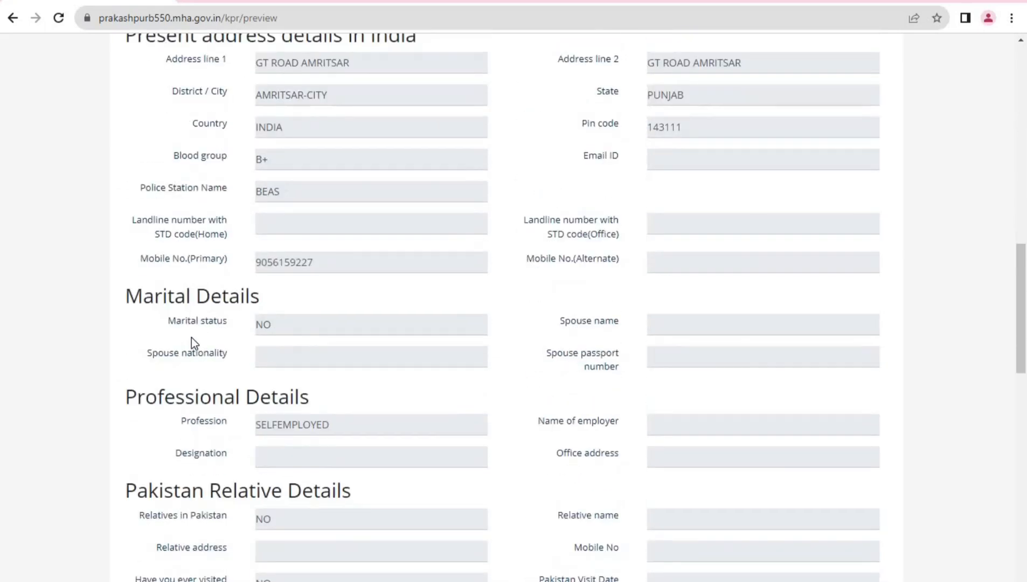
{"action": "scroll", "coordinate": [192, 337], "scroll_direction": "down", "scroll_amount": 5}
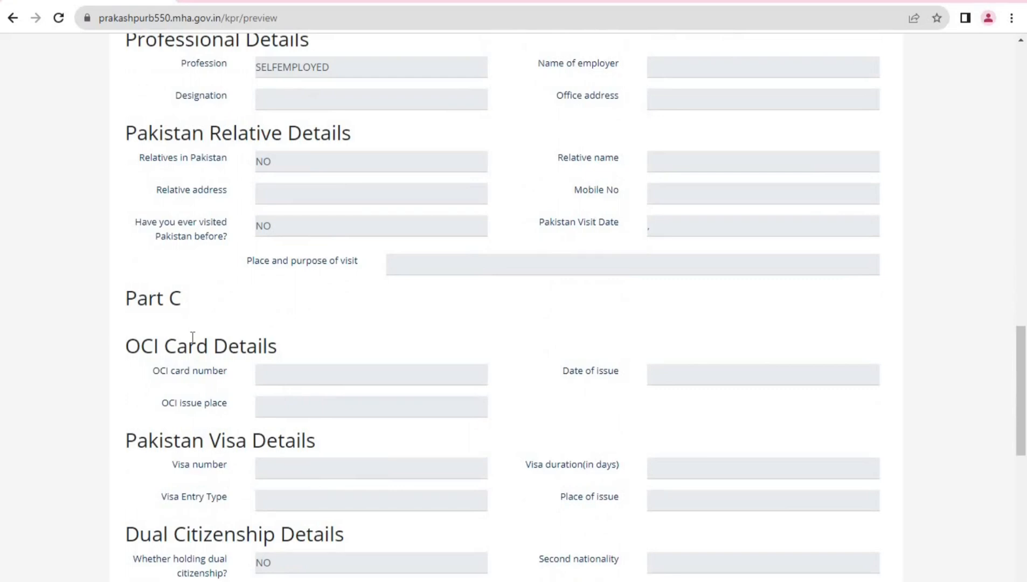
{"action": "scroll", "coordinate": [186, 349], "scroll_direction": "down", "scroll_amount": 5}
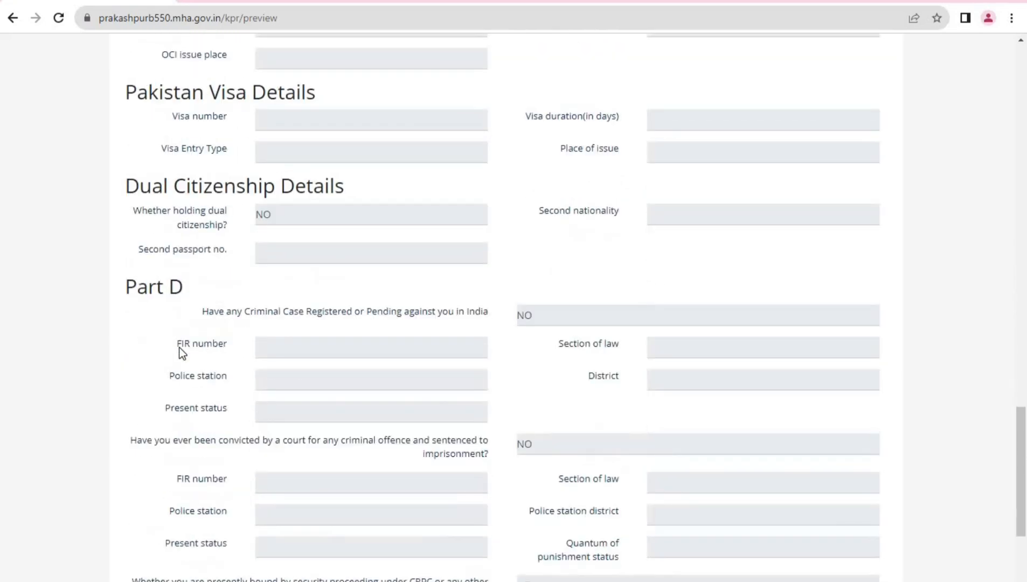
{"action": "scroll", "coordinate": [180, 351], "scroll_direction": "down", "scroll_amount": 3}
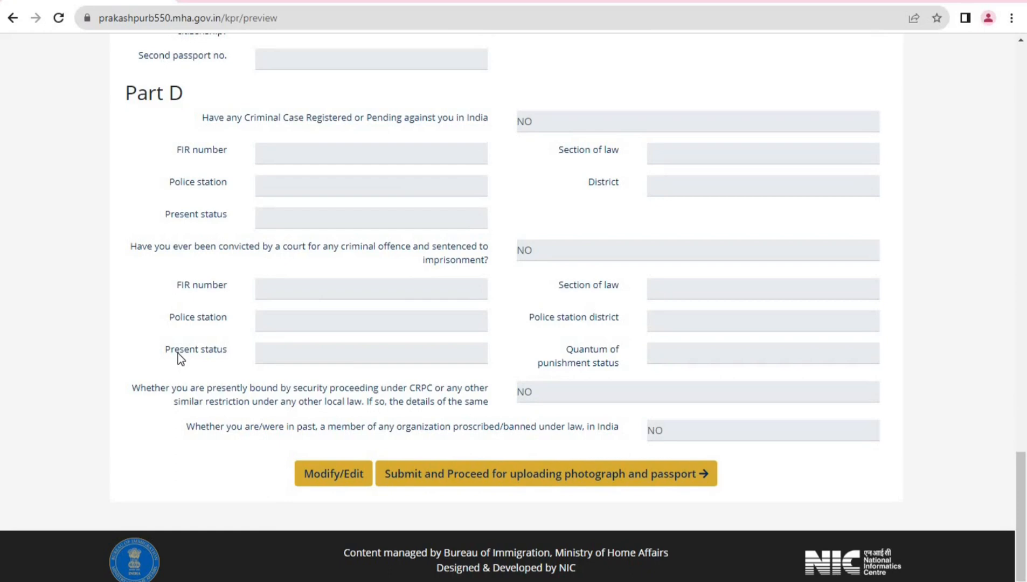
{"action": "scroll", "coordinate": [180, 358], "scroll_direction": "up", "scroll_amount": 3}
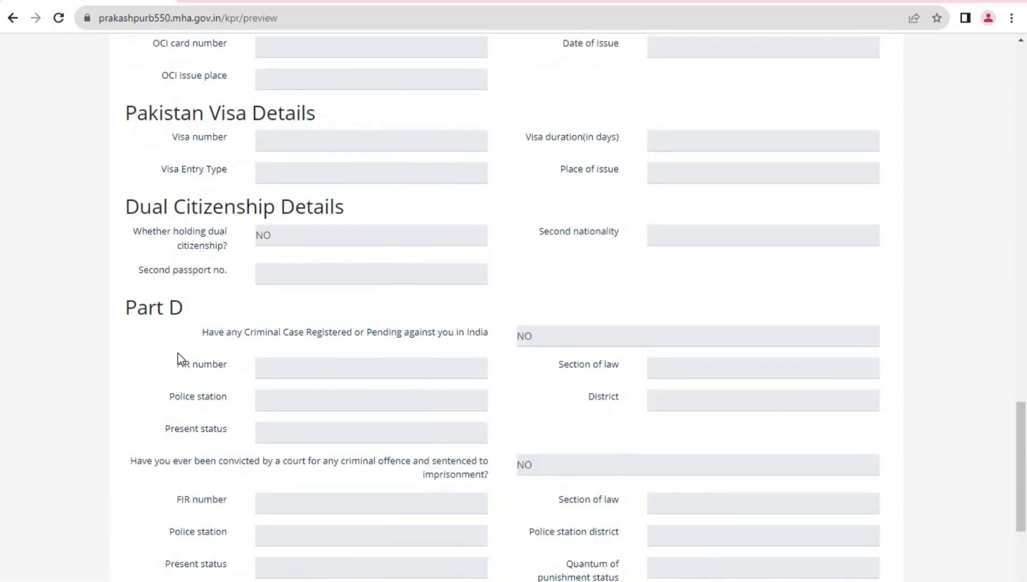
{"action": "scroll", "coordinate": [180, 358], "scroll_direction": "up", "scroll_amount": 3}
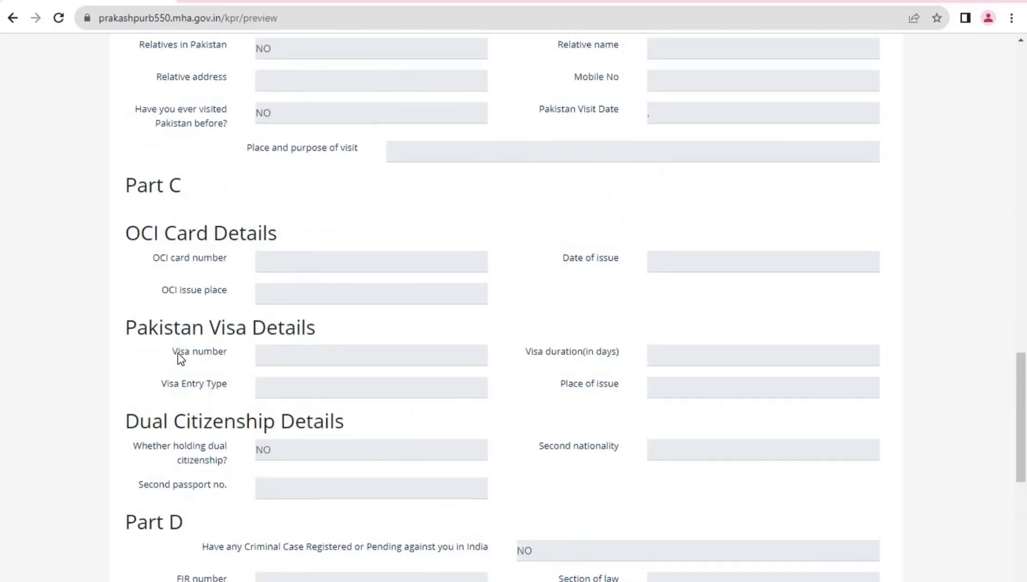
{"action": "scroll", "coordinate": [178, 353], "scroll_direction": "up", "scroll_amount": 10}
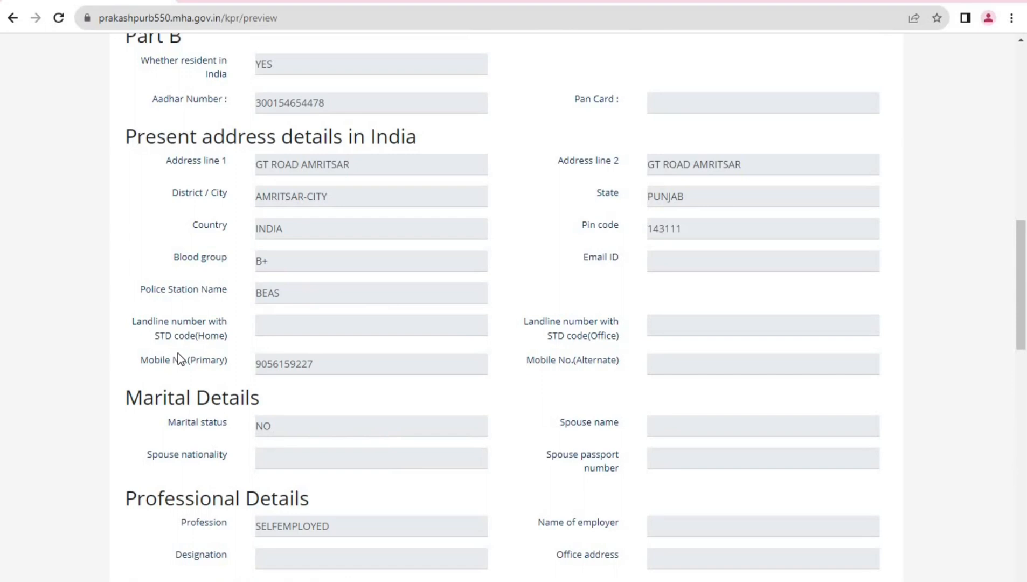
{"action": "scroll", "coordinate": [173, 354], "scroll_direction": "up", "scroll_amount": 5}
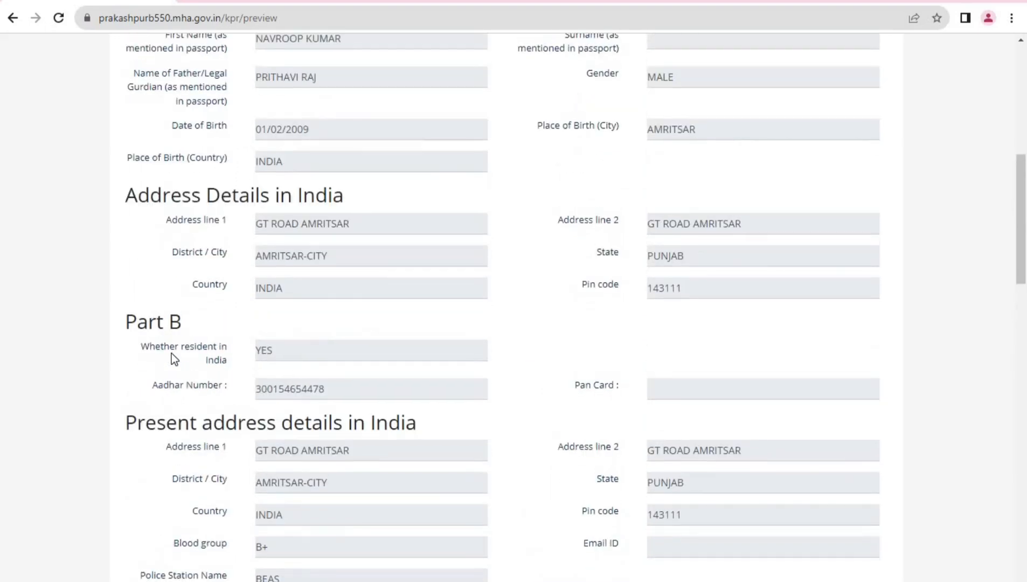
{"action": "scroll", "coordinate": [172, 353], "scroll_direction": "down", "scroll_amount": 15}
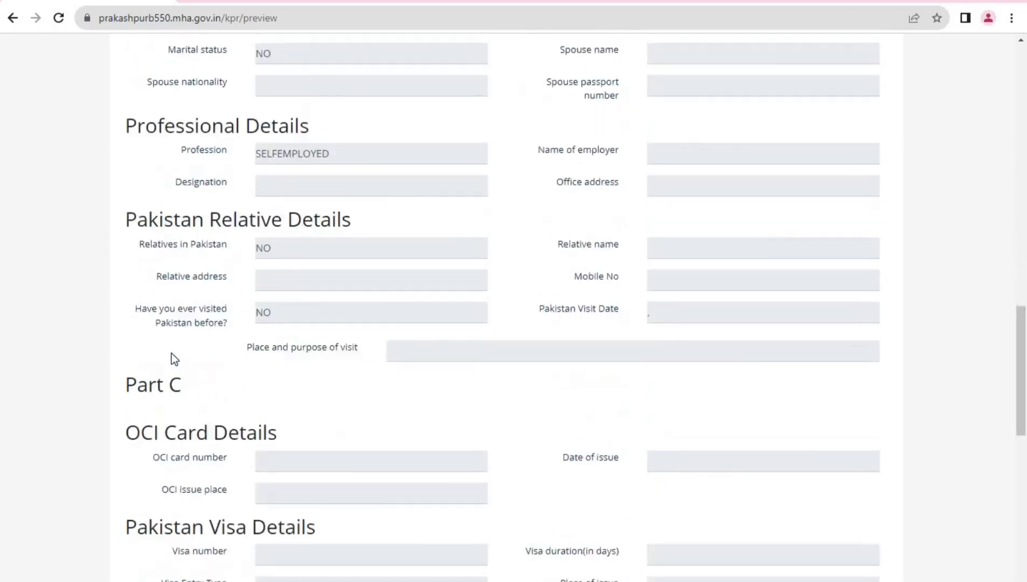
{"action": "scroll", "coordinate": [172, 353], "scroll_direction": "down", "scroll_amount": 6}
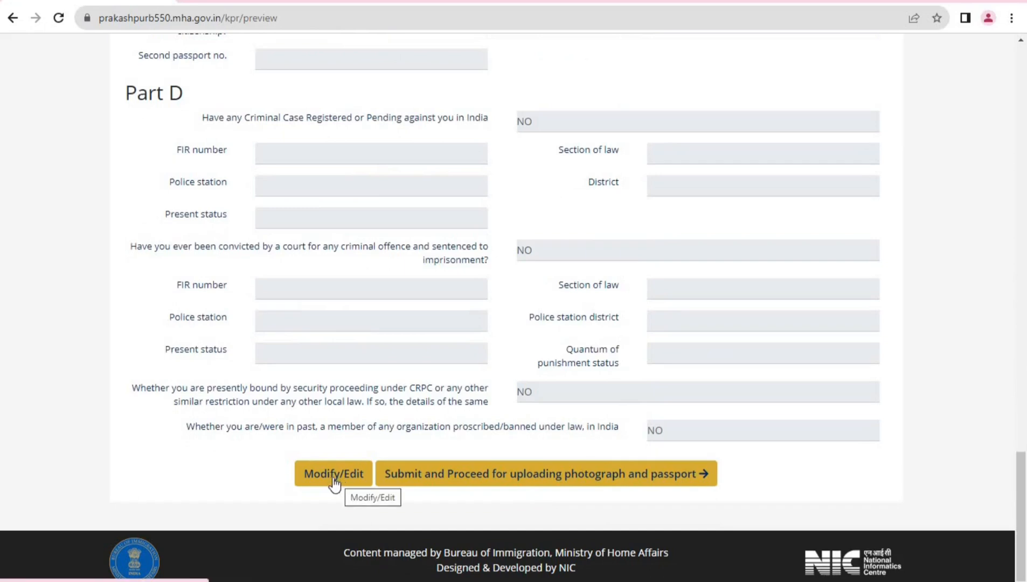
{"action": "scroll", "coordinate": [168, 356], "scroll_direction": "up", "scroll_amount": 20}
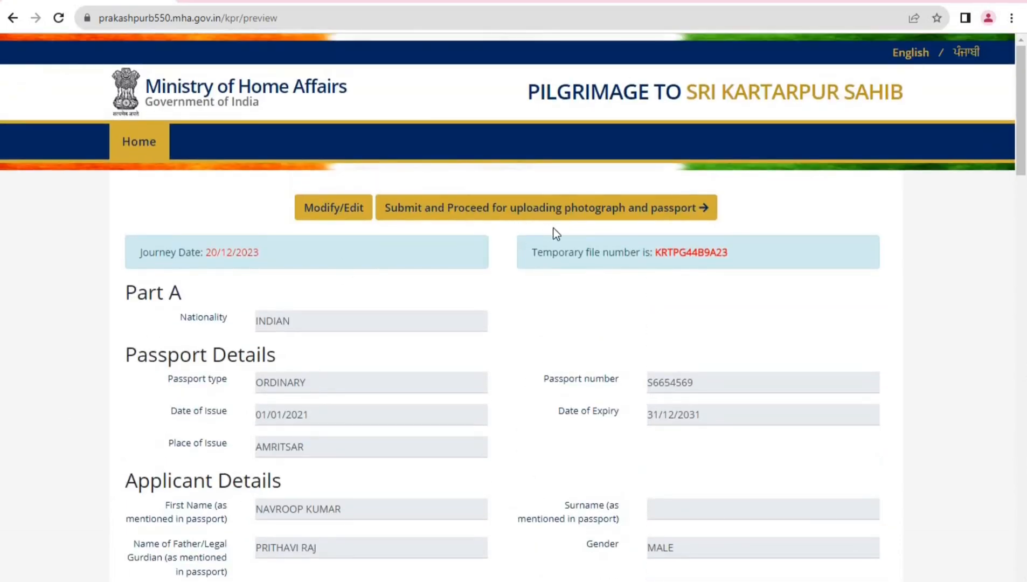
Submit the reviewed registration for uploading the photograph and passport, and confirm the final submission
{"action": "left_click", "coordinate": [654, 214]}
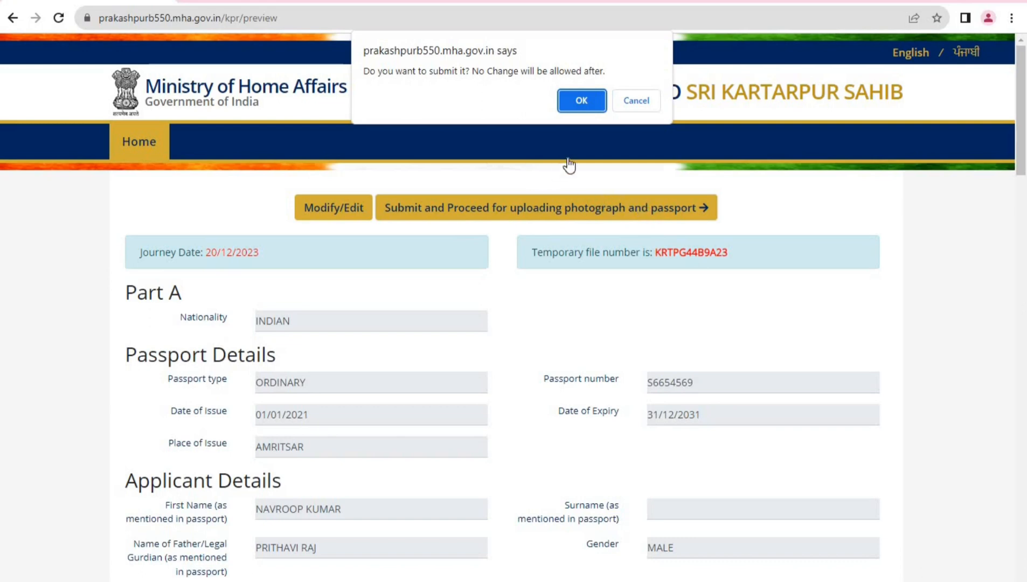
{"action": "left_click", "coordinate": [584, 102]}
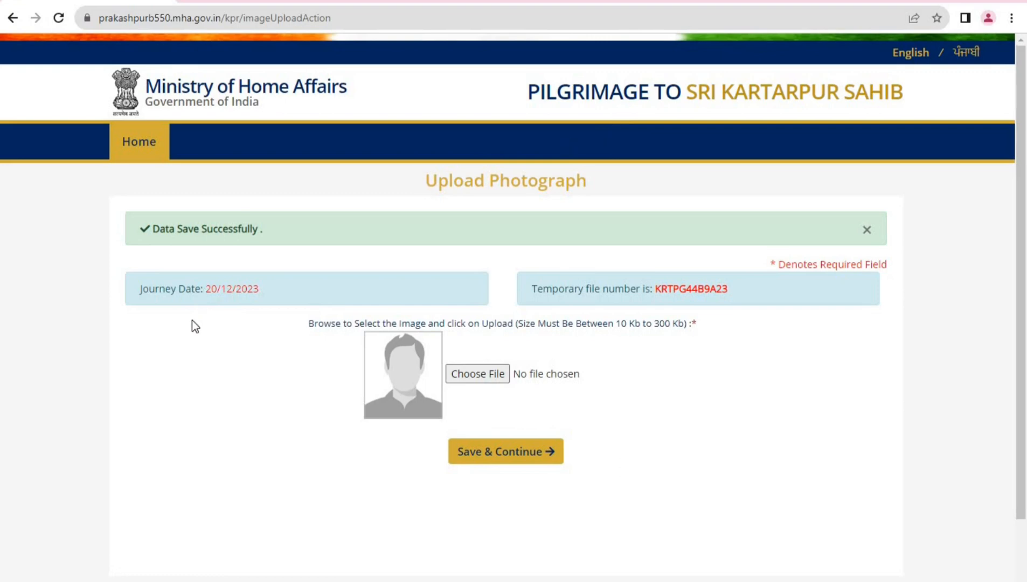
Highlight the journey date and the temporary file number on the upload page
{"action": "scroll", "coordinate": [192, 322], "scroll_direction": "down", "scroll_amount": 2}
{"action": "left_click_drag", "start_coordinate": [133, 215], "coordinate": [266, 218]}
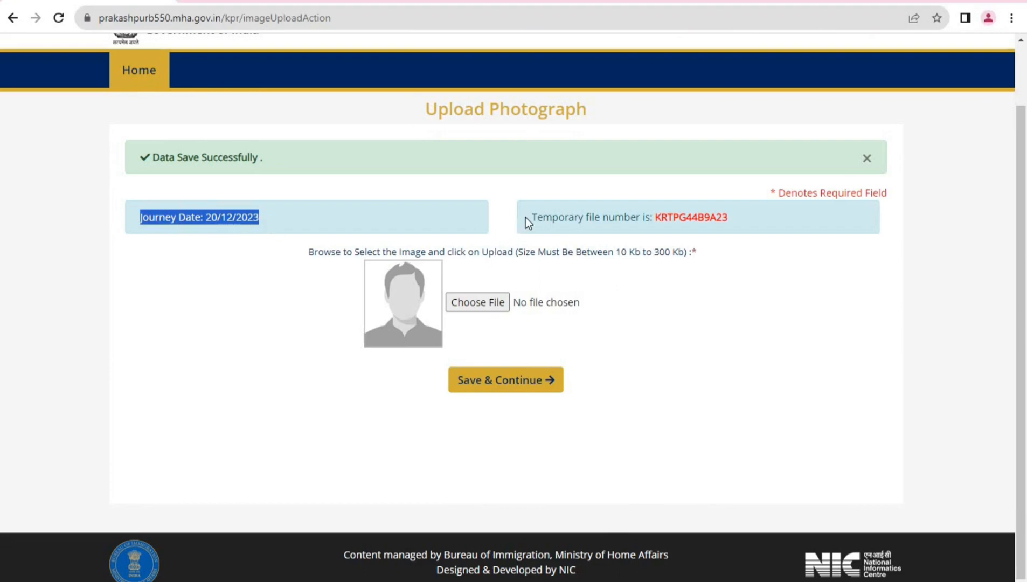
{"action": "left_click_drag", "start_coordinate": [525, 218], "coordinate": [795, 227]}
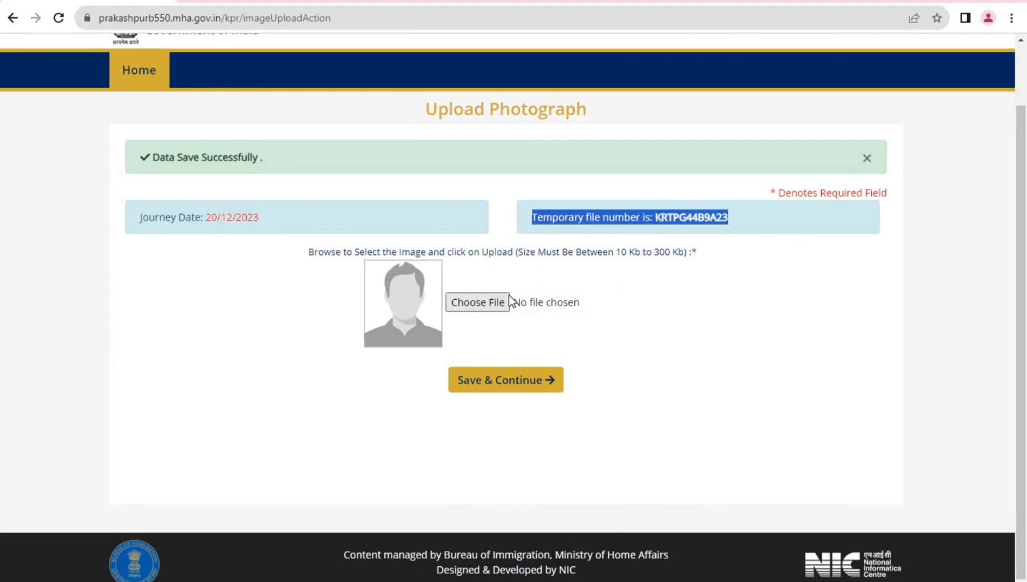
Pick the applicant's photo from the docs folder on the Desktop and save it
{"action": "left_click", "coordinate": [491, 302]}
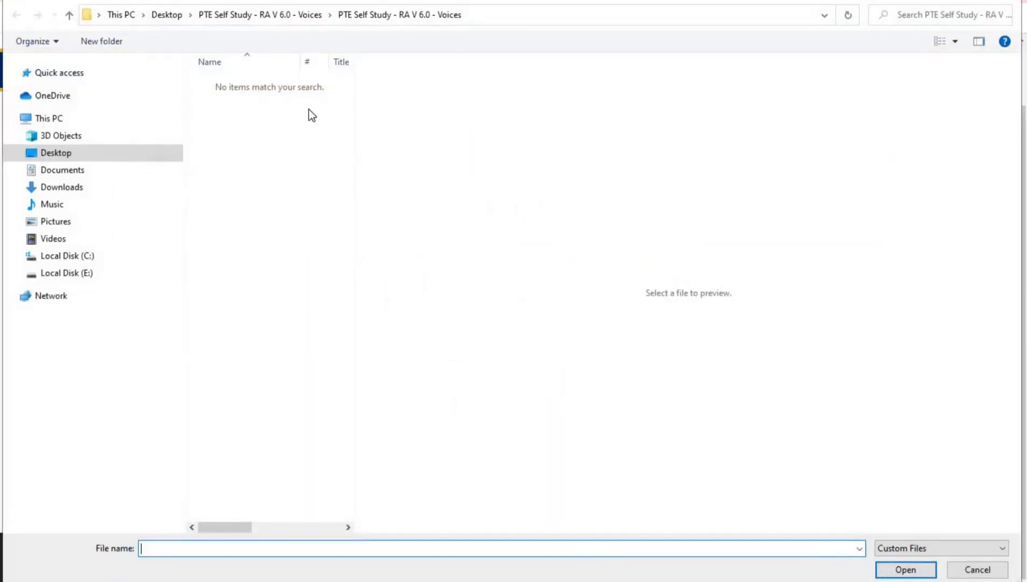
{"action": "left_click", "coordinate": [64, 154]}
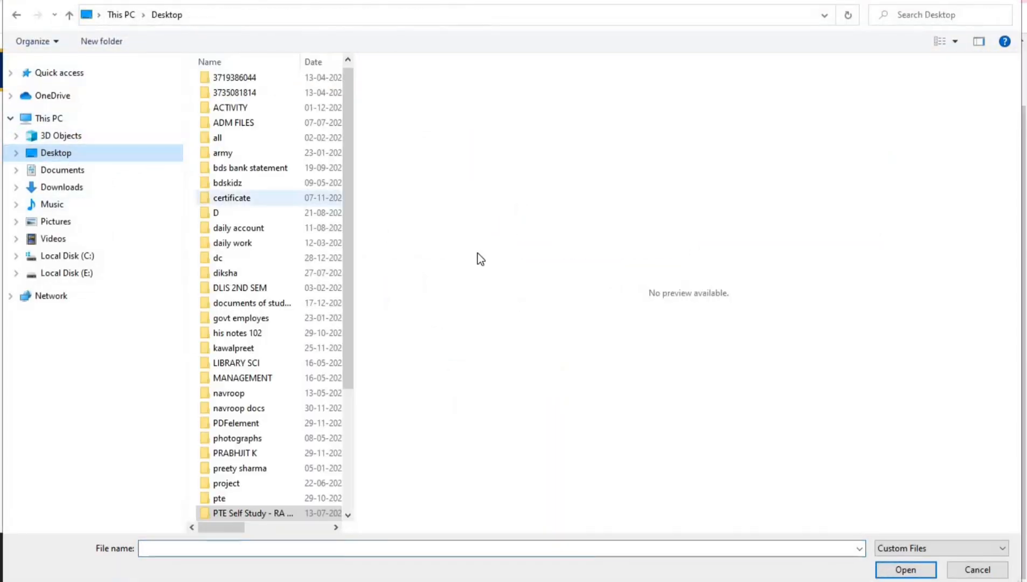
{"action": "left_click", "coordinate": [231, 187]}
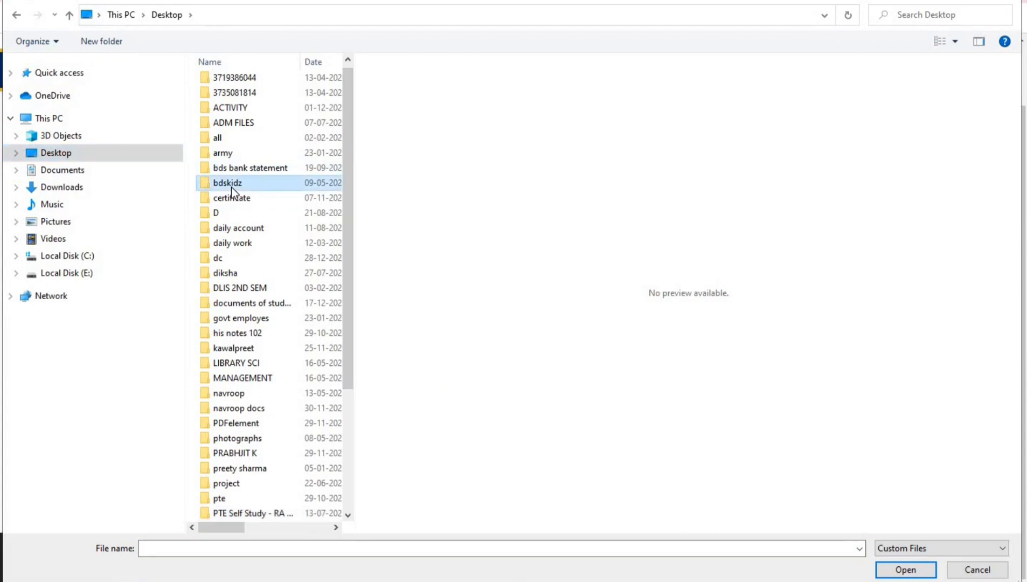
{"action": "key", "text": "n"}
{"action": "key", "text": "Down"}
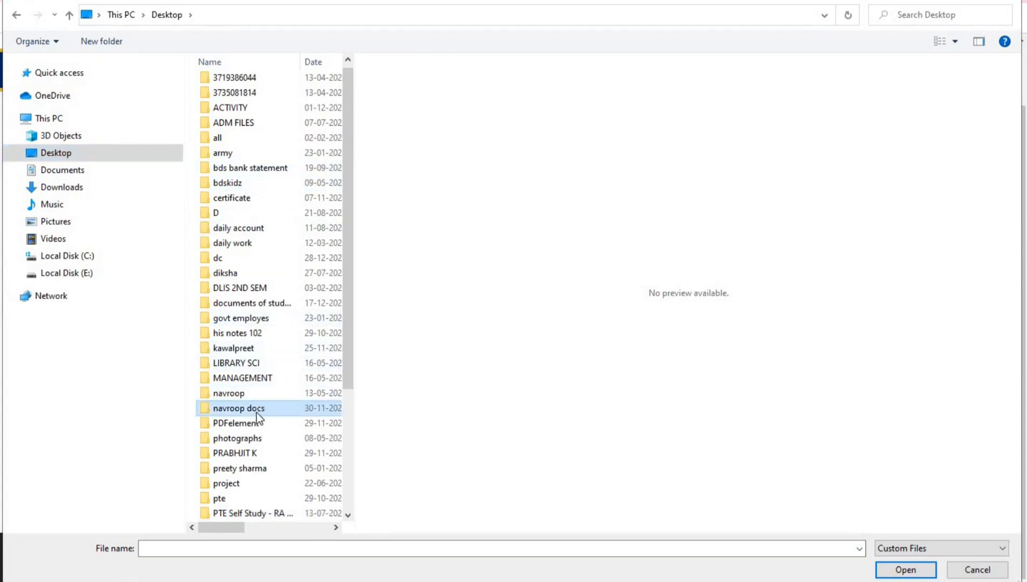
{"action": "double_click", "coordinate": [300, 407]}
{"action": "double_click", "coordinate": [252, 121]}
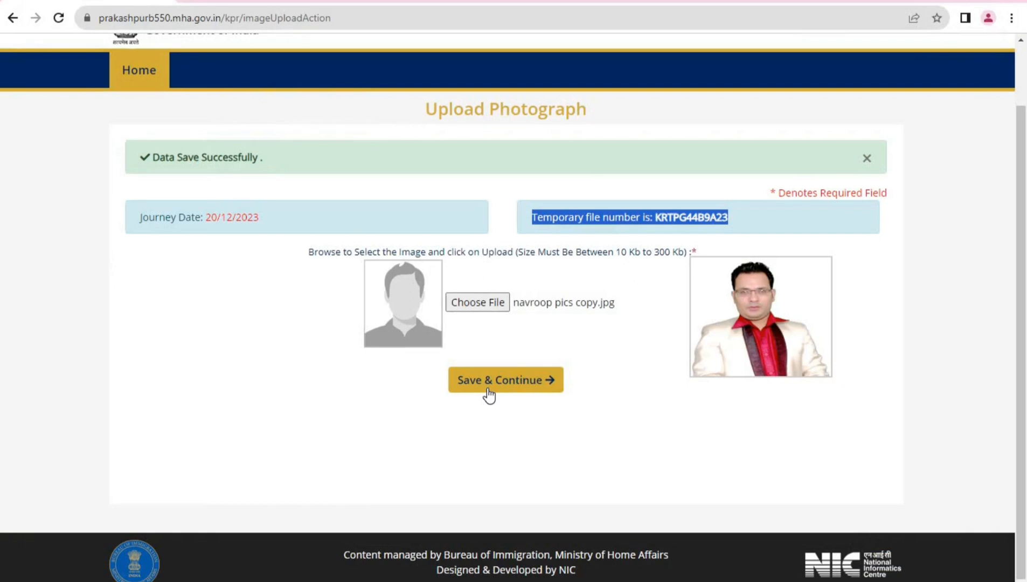
{"action": "left_click", "coordinate": [492, 388]}
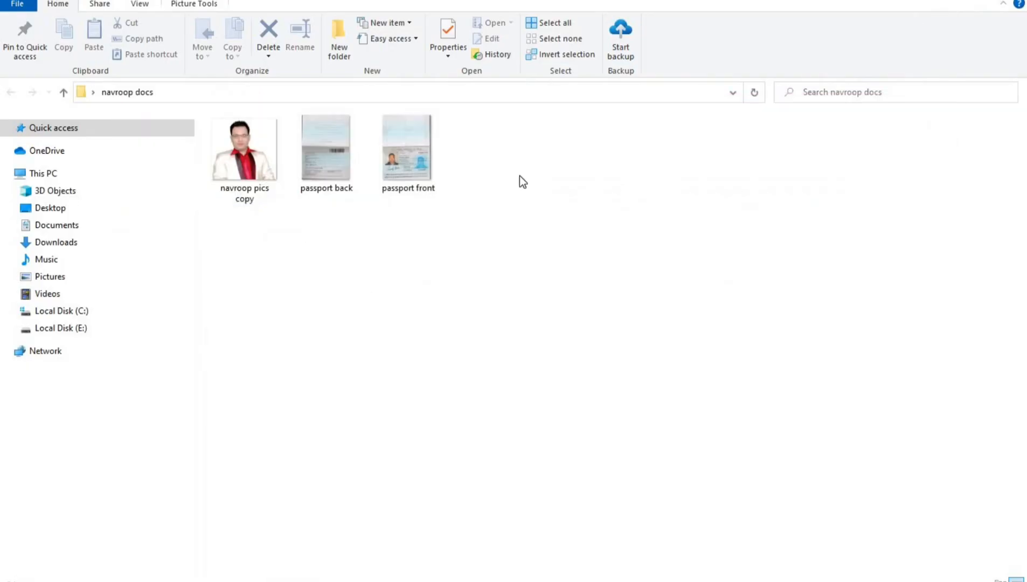
Rename the photo file to the applicant's name
{"action": "left_click", "coordinate": [250, 181]}
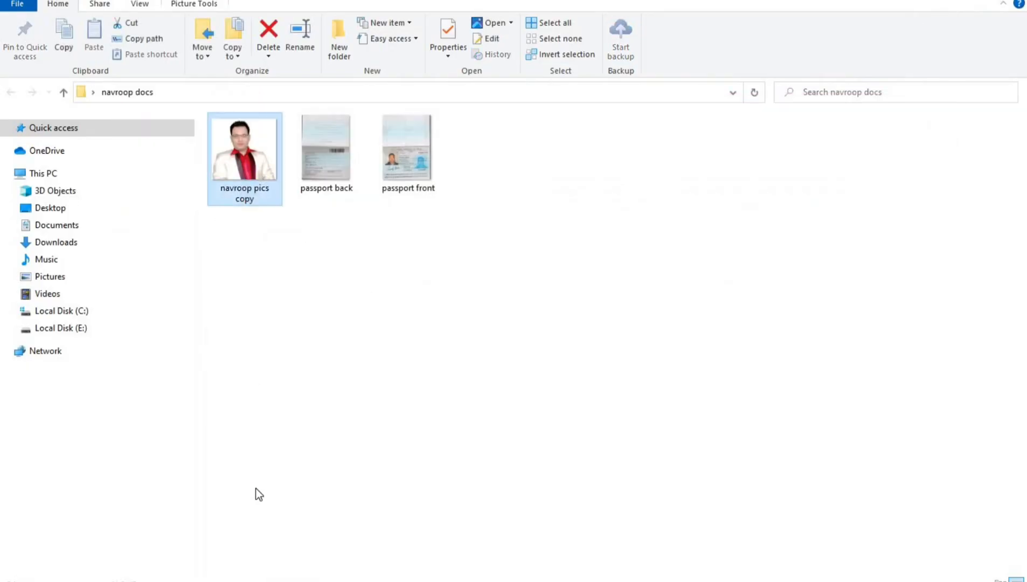
{"action": "right_click", "coordinate": [256, 487]}
{"action": "left_click", "coordinate": [272, 557]}
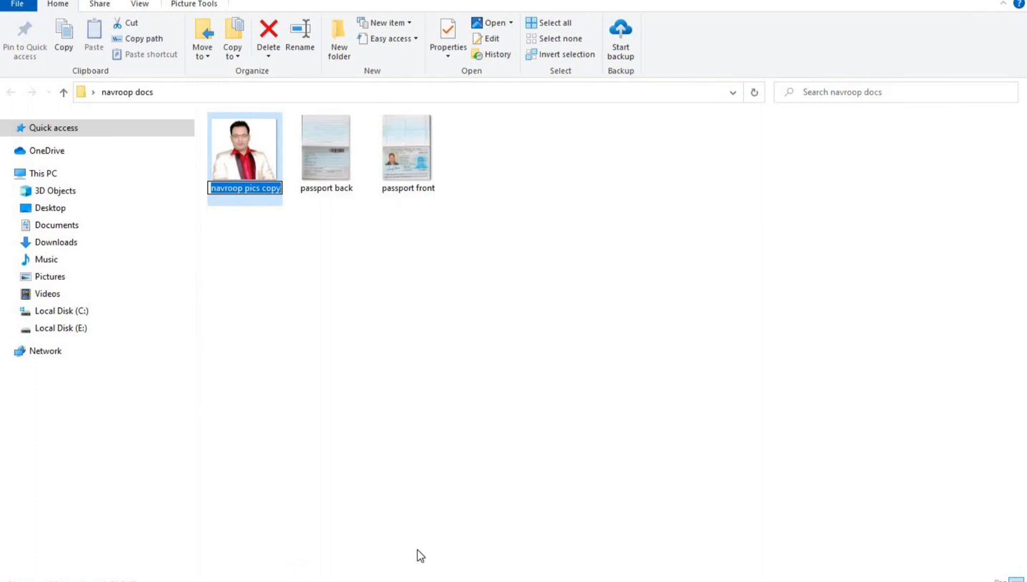
{"action": "type", "text": "NAV"}
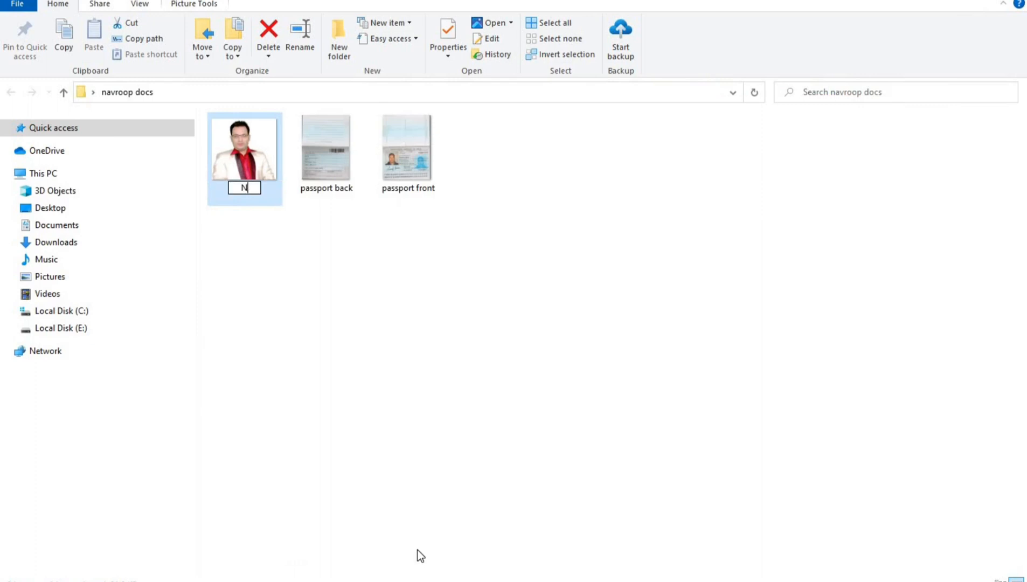
{"action": "key", "text": "BackSpace"}
{"action": "key", "text": "BackSpace"}
{"action": "key", "text": "BackSpace"}
{"action": "type", "text": "navroop"}
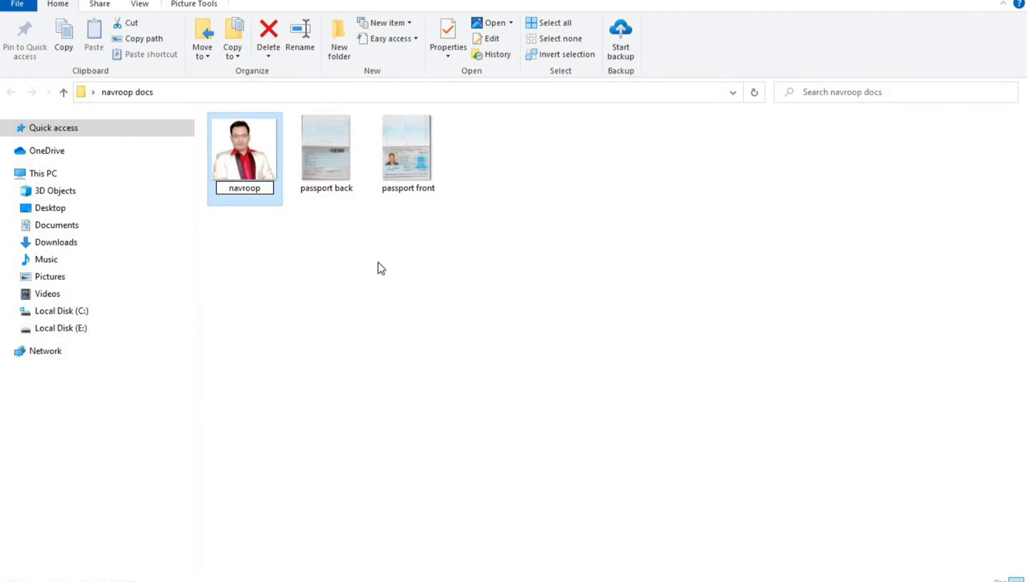
{"action": "left_click", "coordinate": [347, 195]}
Rename the passport back scan to the applicant's name followed by 1
{"action": "left_click", "coordinate": [344, 187]}
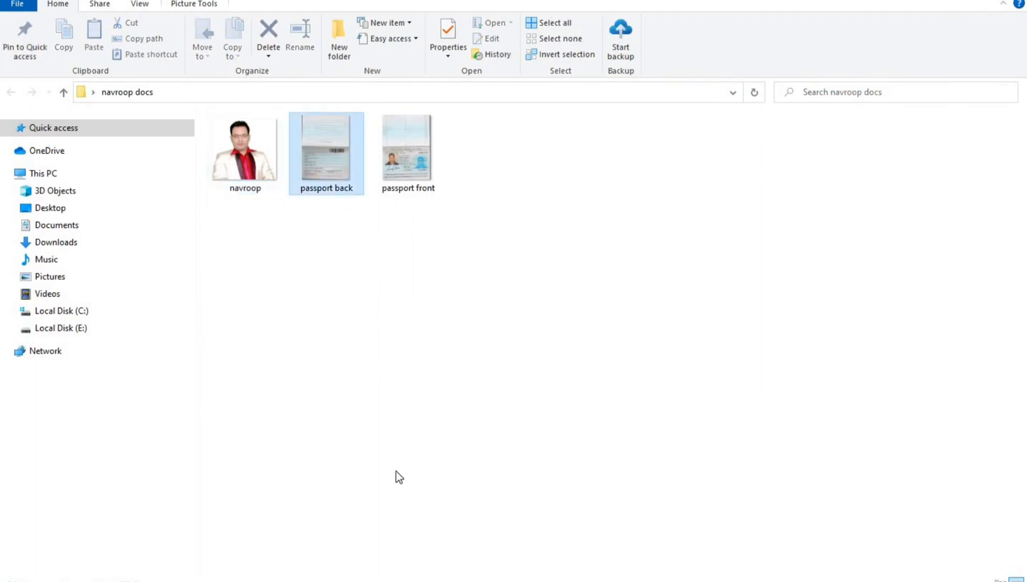
{"action": "right_click", "coordinate": [344, 161]}
{"action": "left_click", "coordinate": [407, 563]}
{"action": "type", "text": "navroop1"}
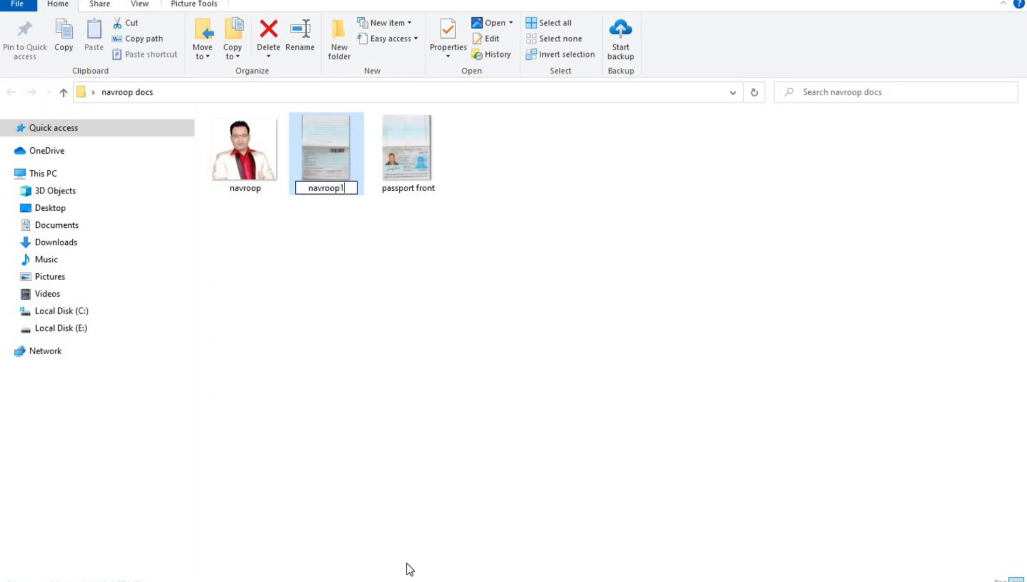
{"action": "key", "text": "Return"}
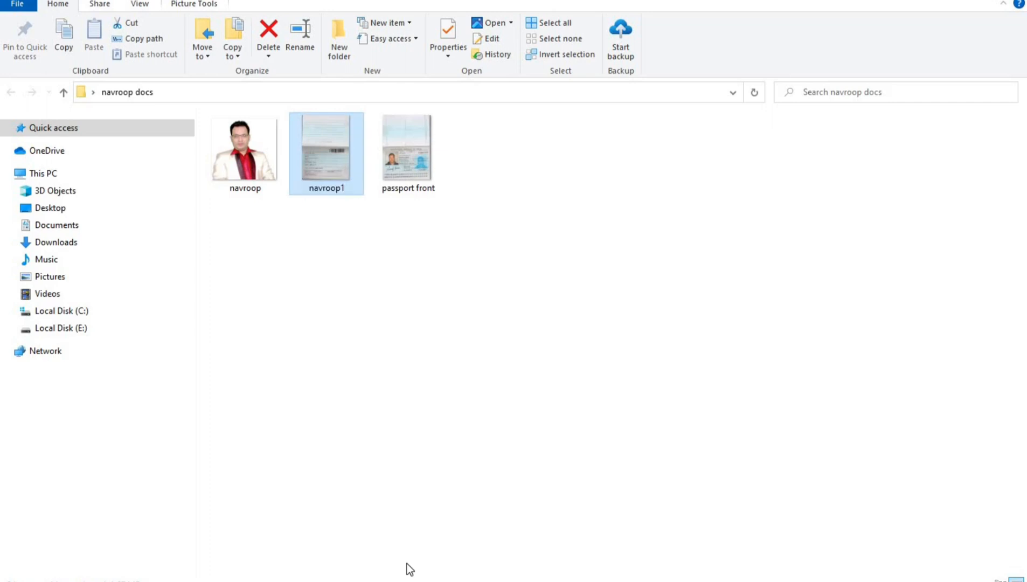
Rename the passport front scan to the applicant's name followed by 2
{"action": "right_click", "coordinate": [422, 157]}
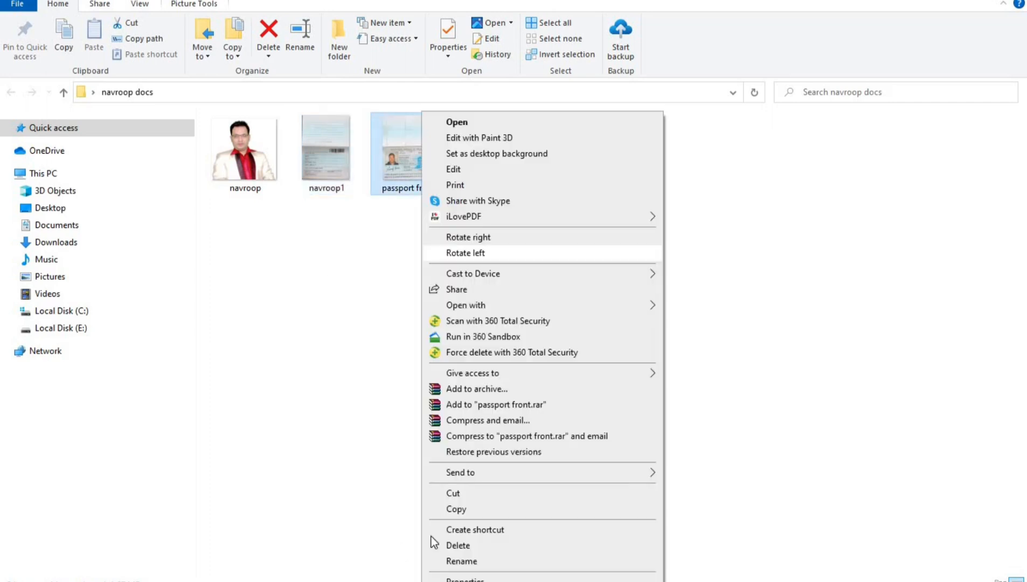
{"action": "left_click", "coordinate": [443, 562]}
{"action": "type", "text": "navroop3"}
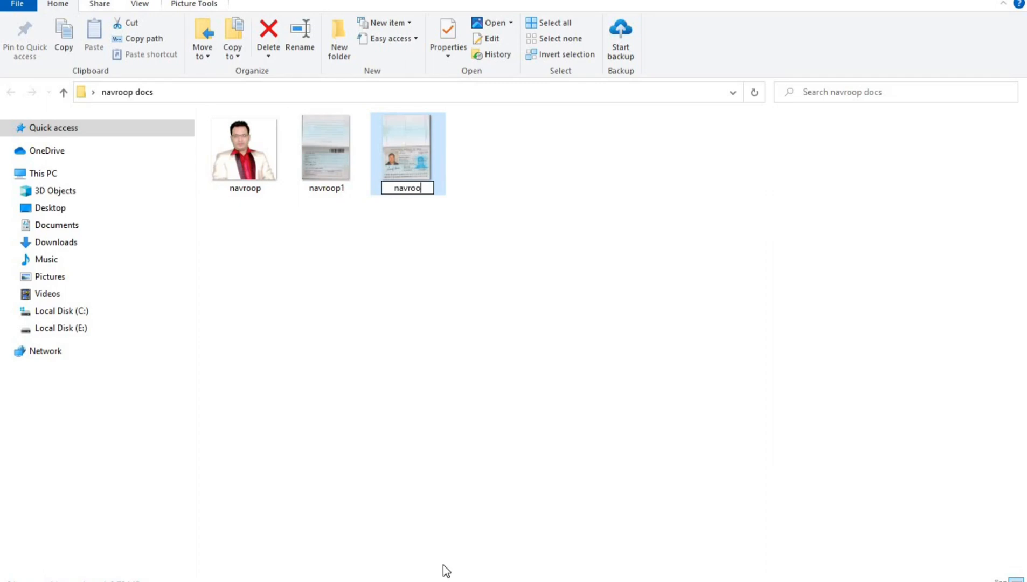
{"action": "key", "text": "BackSpace"}
{"action": "type", "text": "2"}
{"action": "key", "text": "Return"}
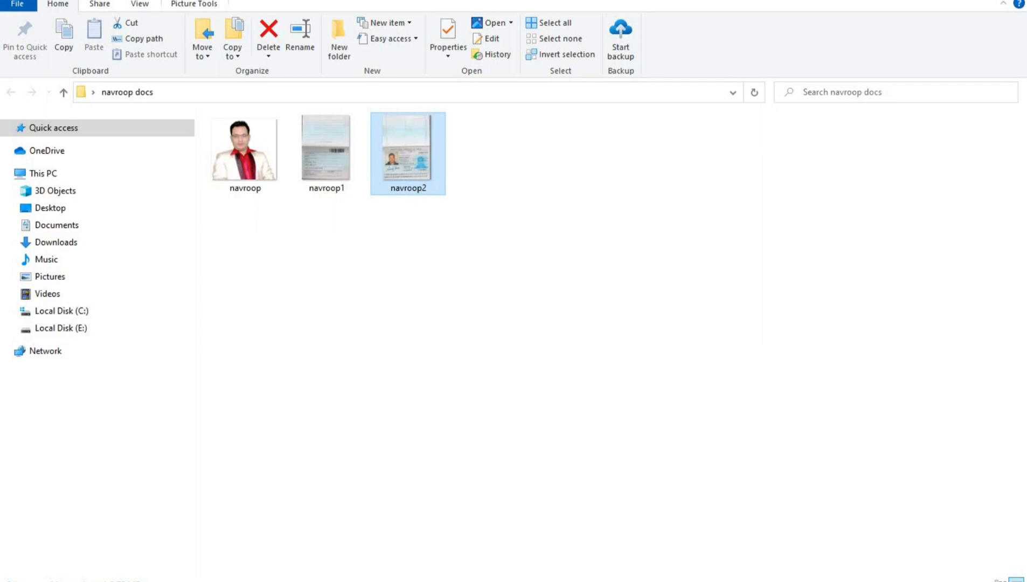
{"action": "key", "text": "alt+Tab"}
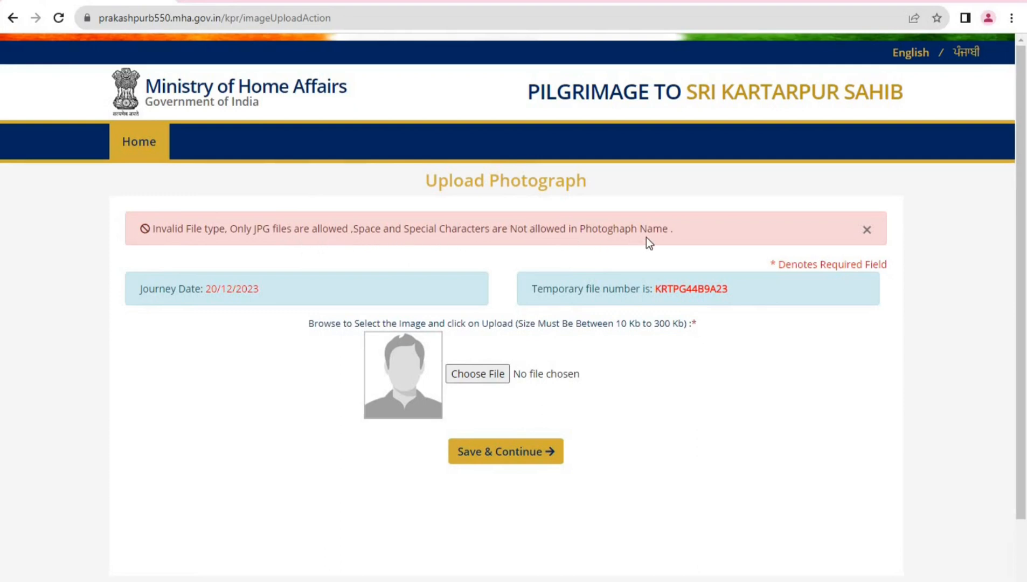
Upload the renamed applicant photo (.jpg) and continue to the documents page
{"action": "left_click", "coordinate": [480, 379]}
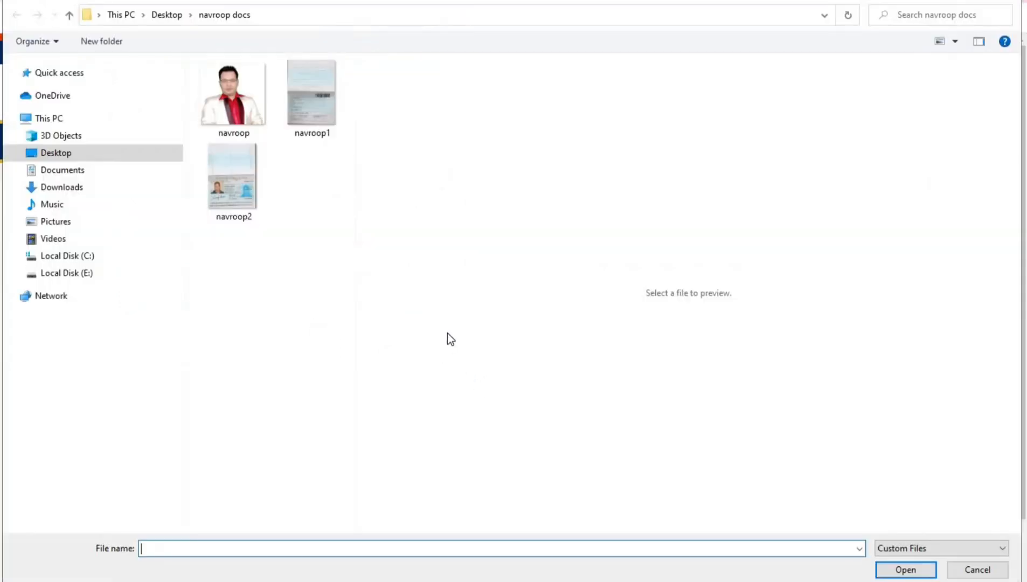
{"action": "double_click", "coordinate": [241, 122]}
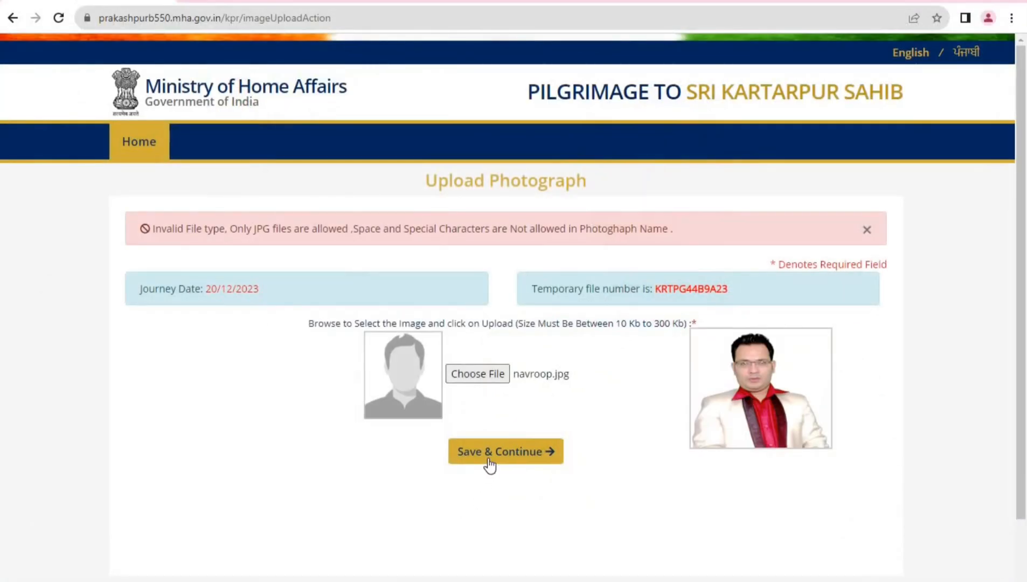
{"action": "left_click", "coordinate": [488, 459]}
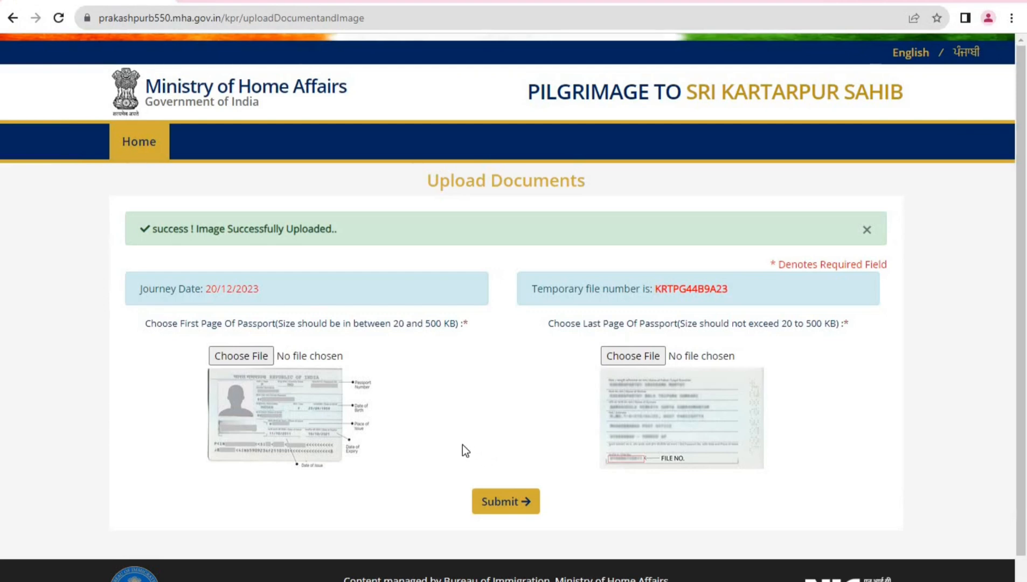
{"action": "scroll", "coordinate": [463, 444], "scroll_direction": "down", "scroll_amount": 1}
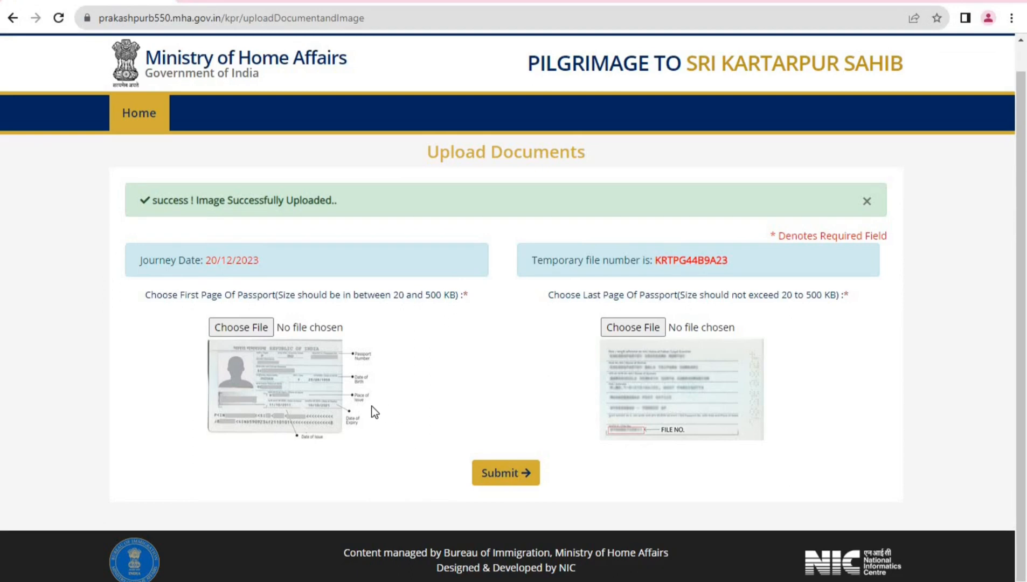
{"action": "left_click", "coordinate": [256, 331]}
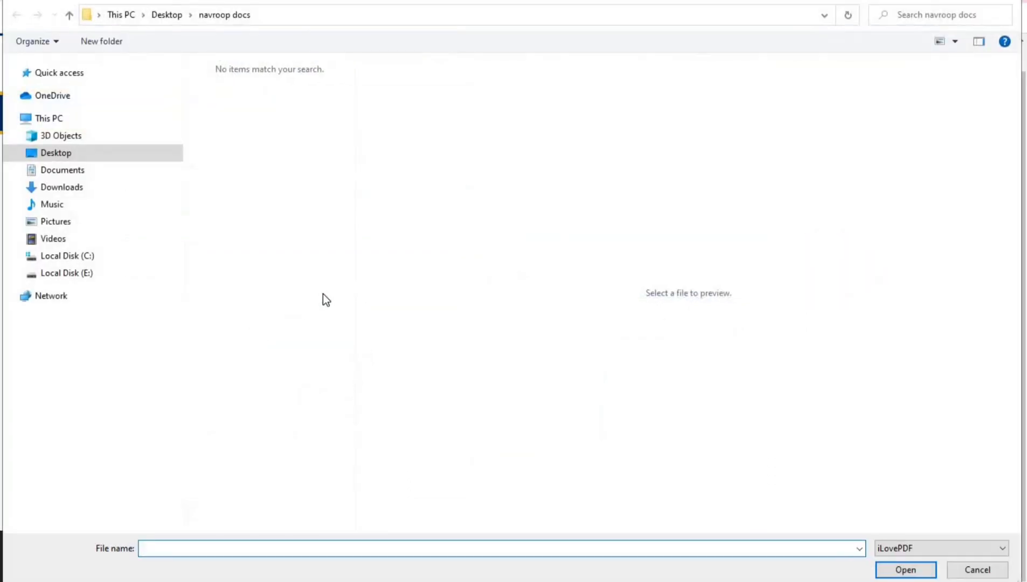
{"action": "left_click", "coordinate": [97, 156]}
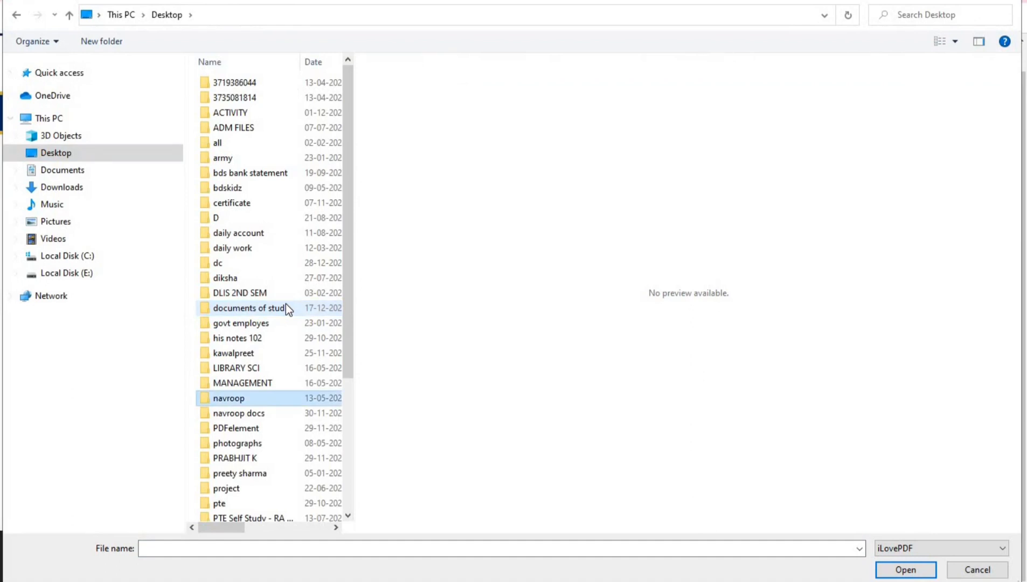
{"action": "double_click", "coordinate": [276, 420]}
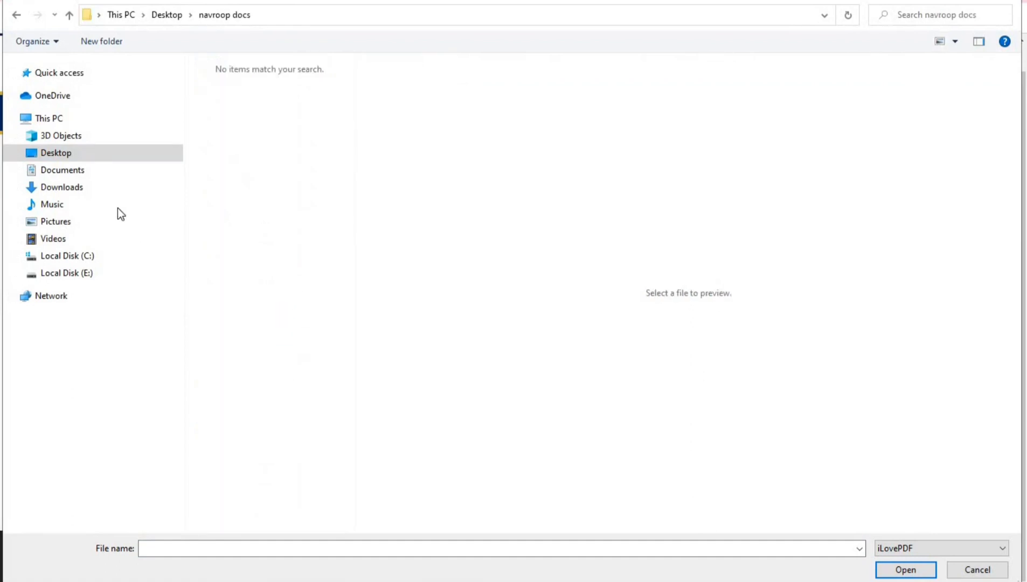
{"action": "left_click", "coordinate": [91, 156]}
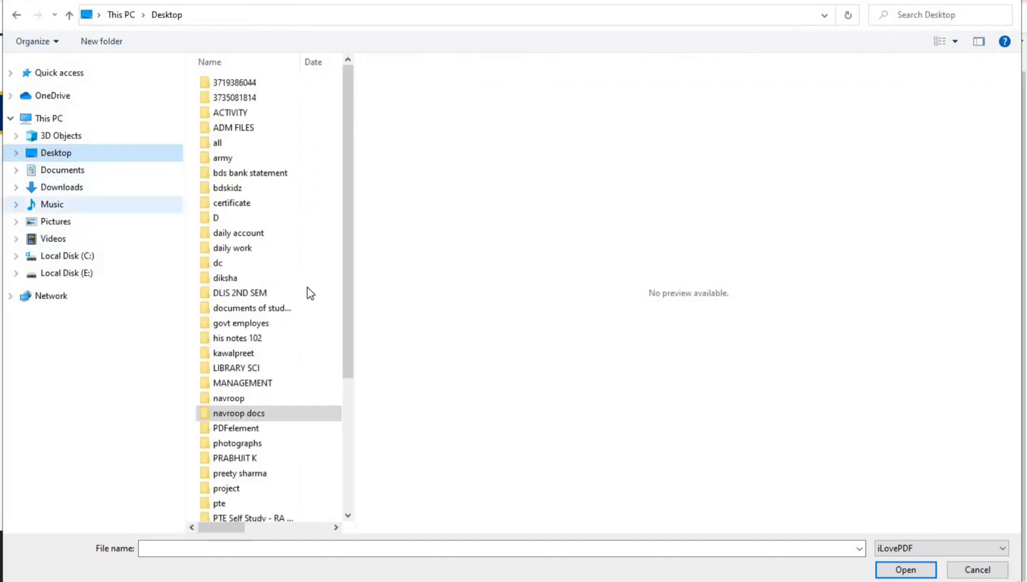
{"action": "double_click", "coordinate": [252, 413]}
{"action": "left_click", "coordinate": [876, 550]}
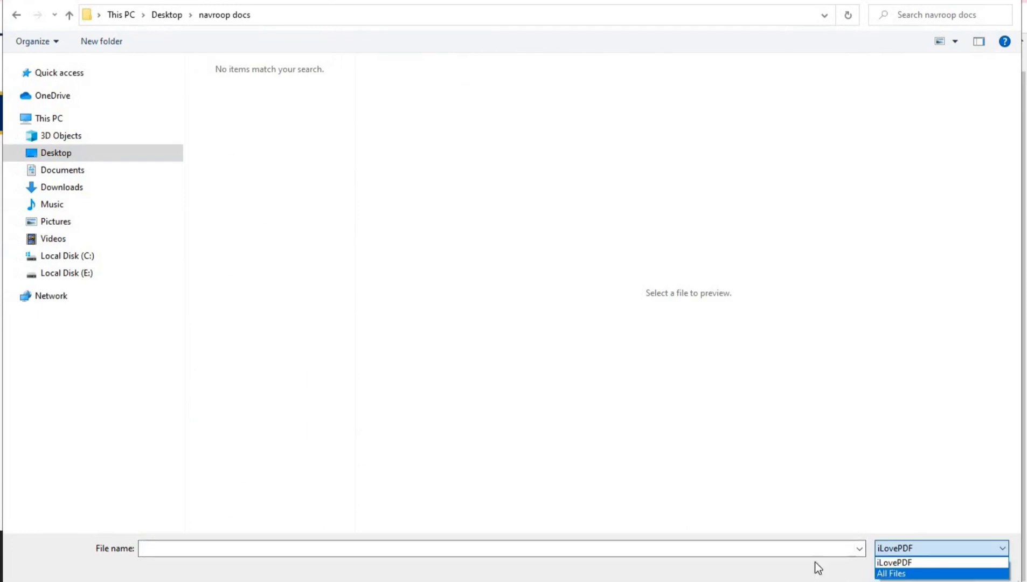
{"action": "left_click", "coordinate": [895, 572]}
{"action": "double_click", "coordinate": [302, 114]}
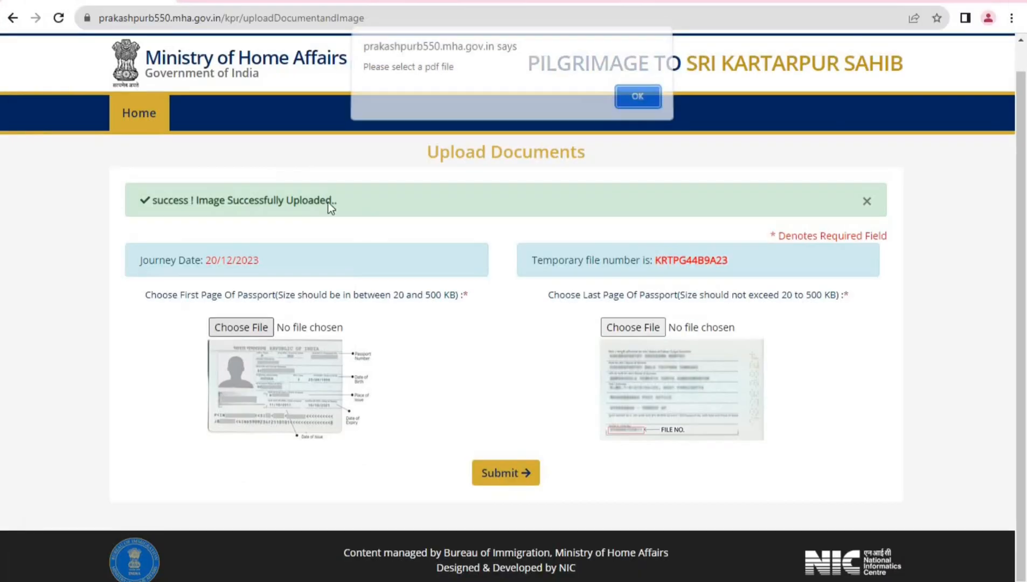
{"action": "left_click", "coordinate": [636, 103]}
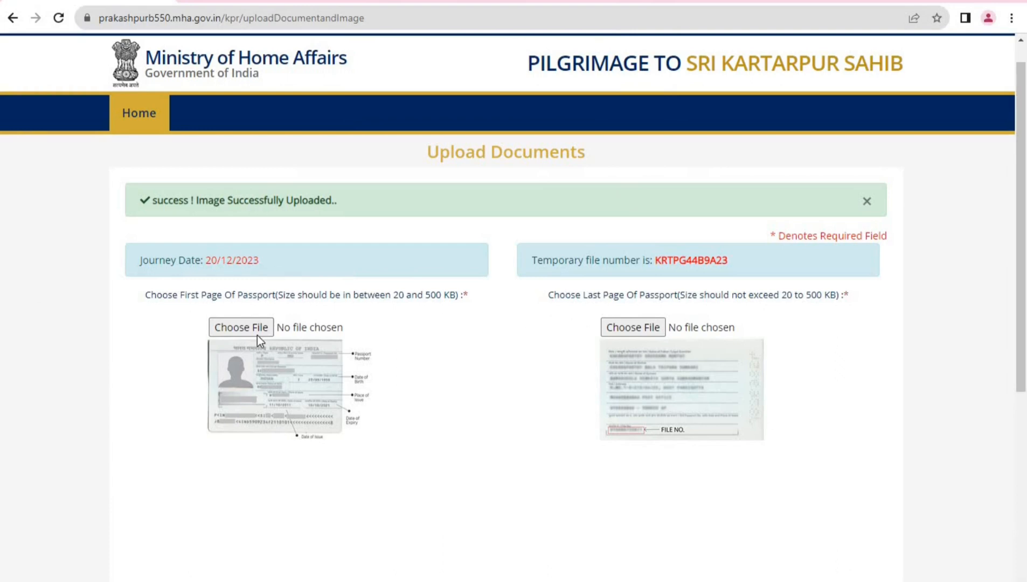
{"action": "scroll", "coordinate": [229, 235], "scroll_direction": "down", "scroll_amount": 1}
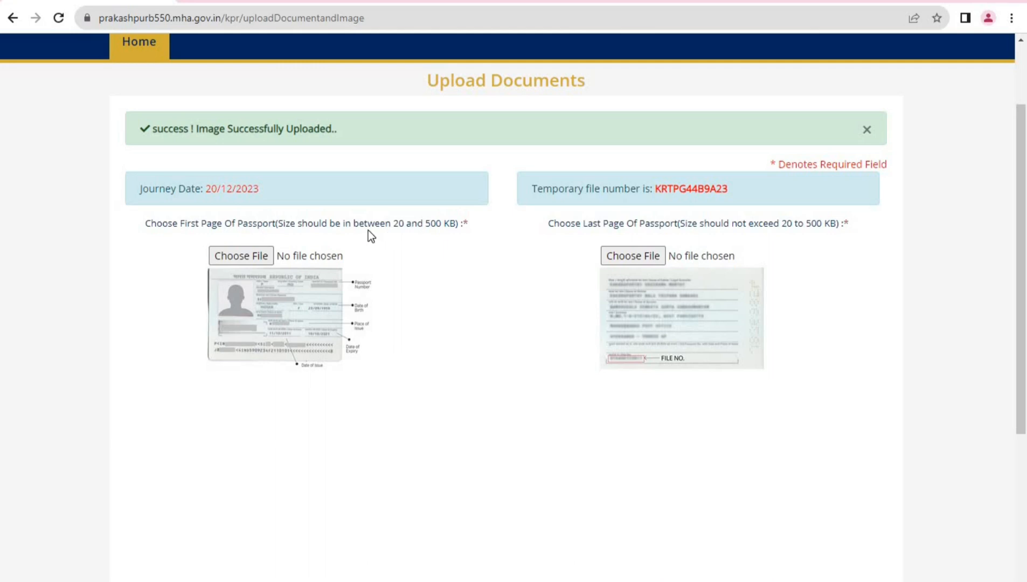
{"action": "left_click", "coordinate": [261, 254]}
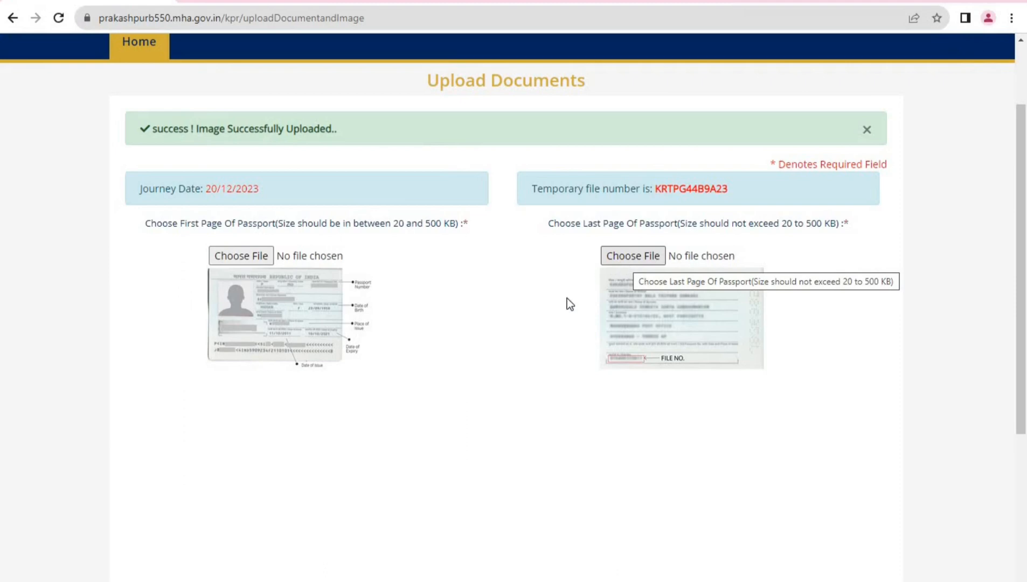
{"action": "scroll", "coordinate": [537, 337], "scroll_direction": "down", "scroll_amount": 4}
{"action": "scroll", "coordinate": [533, 341], "scroll_direction": "down", "scroll_amount": 1}
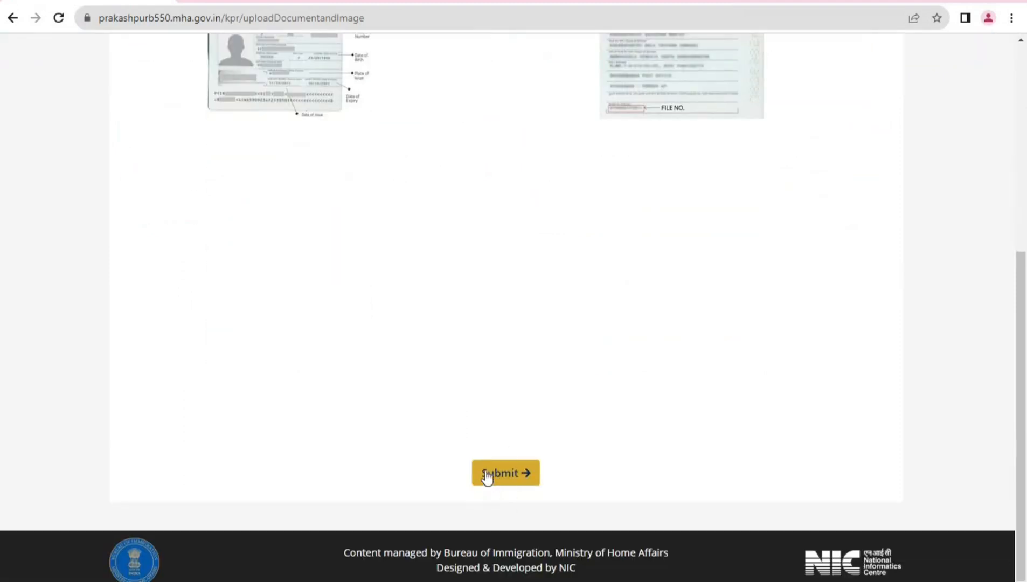
{"action": "scroll", "coordinate": [485, 475], "scroll_direction": "up", "scroll_amount": 3}
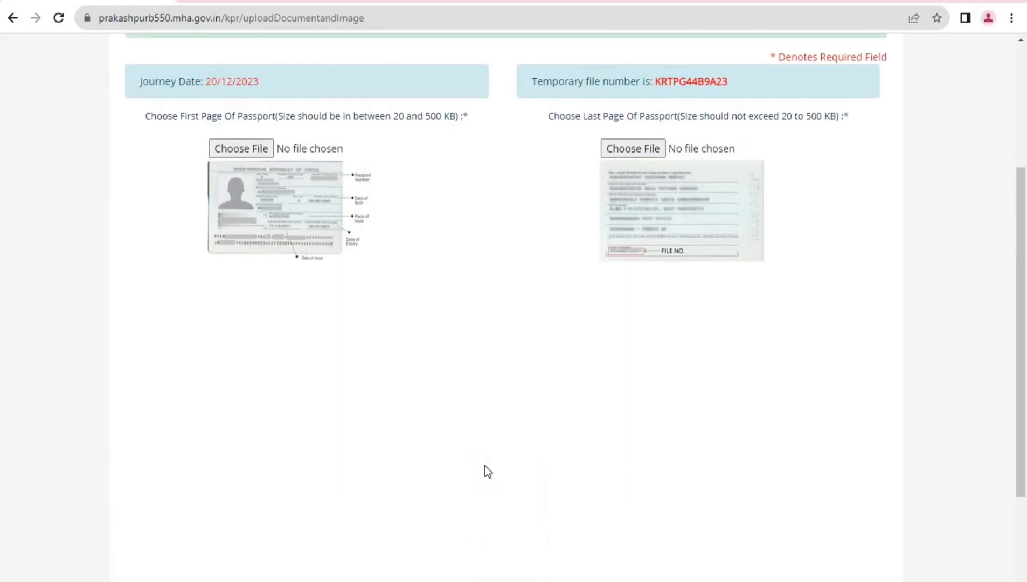
{"action": "scroll", "coordinate": [490, 464], "scroll_direction": "down", "scroll_amount": 3}
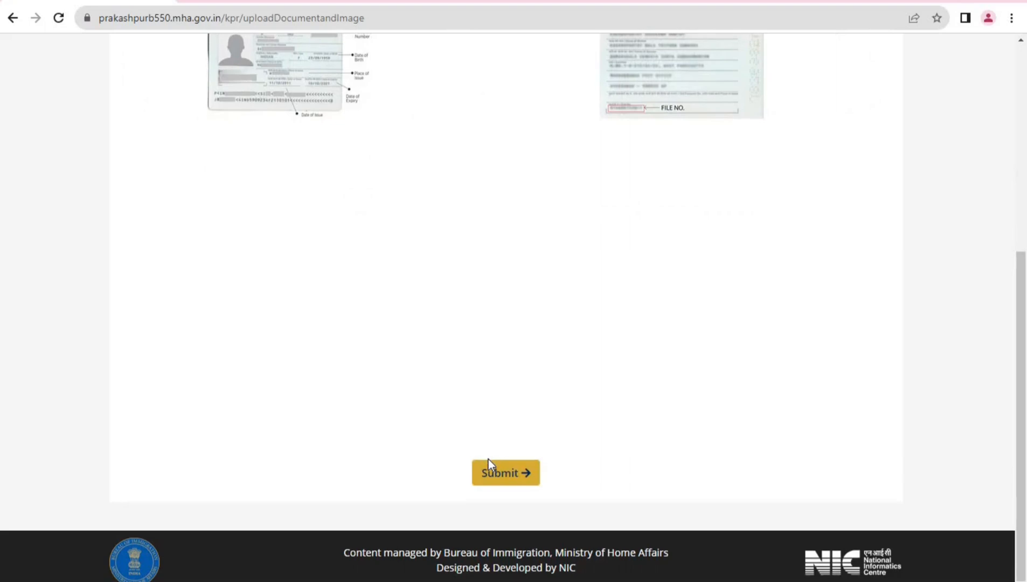
{"action": "scroll", "coordinate": [491, 465], "scroll_direction": "up", "scroll_amount": 3}
{"action": "scroll", "coordinate": [489, 460], "scroll_direction": "up", "scroll_amount": 3}
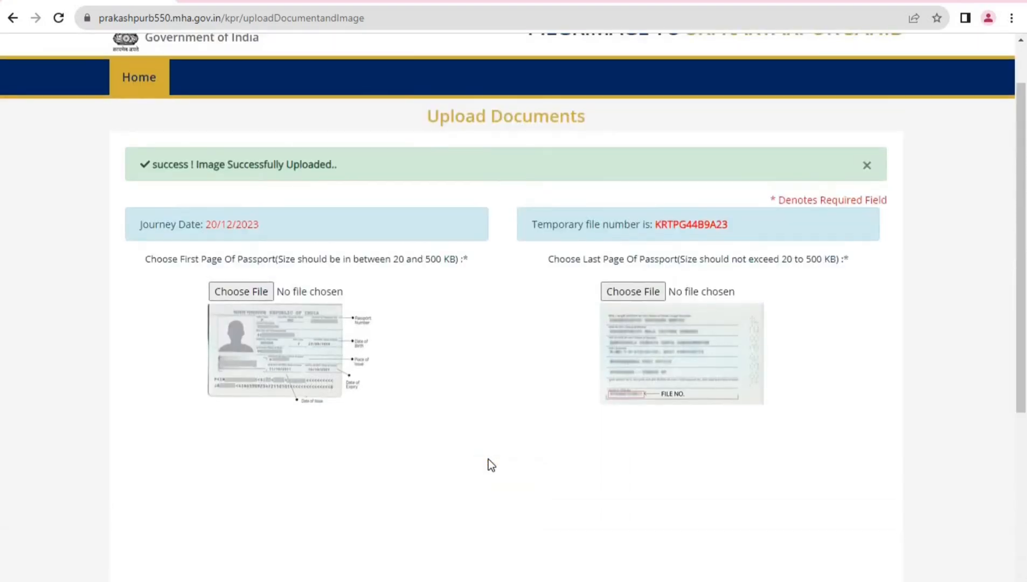